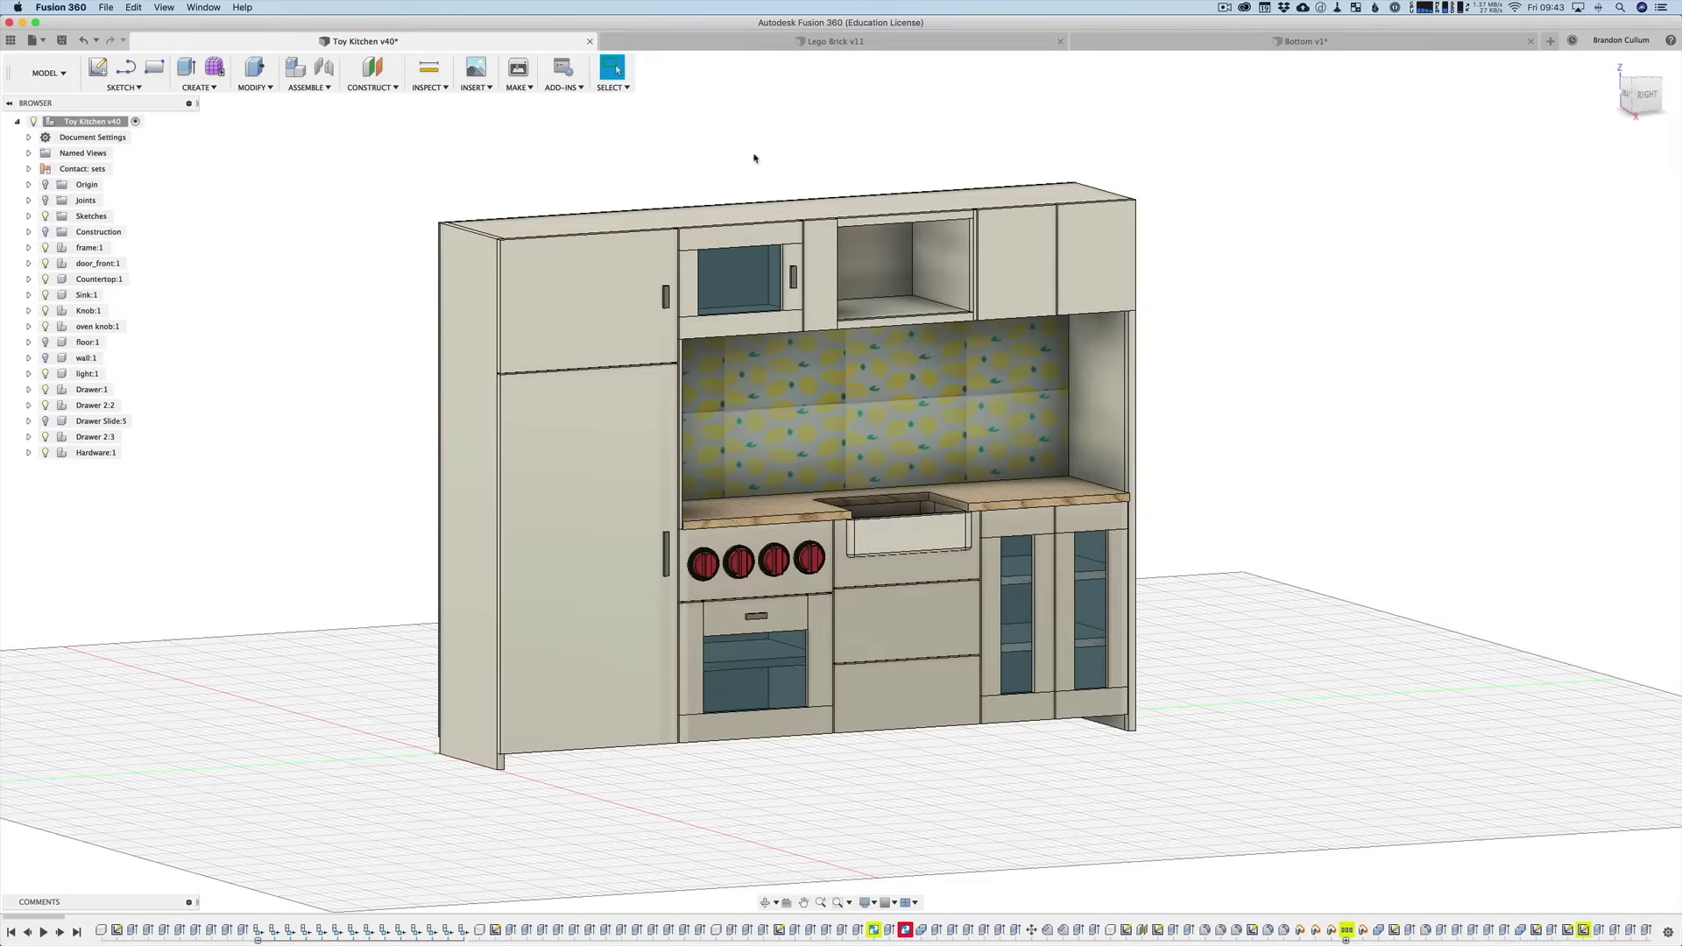
# Step: Open Change Parameters and enlarge the Parameters table, placing it left of the kitchen model
pyautogui.click(268, 87)
pyautogui.click(269, 356)
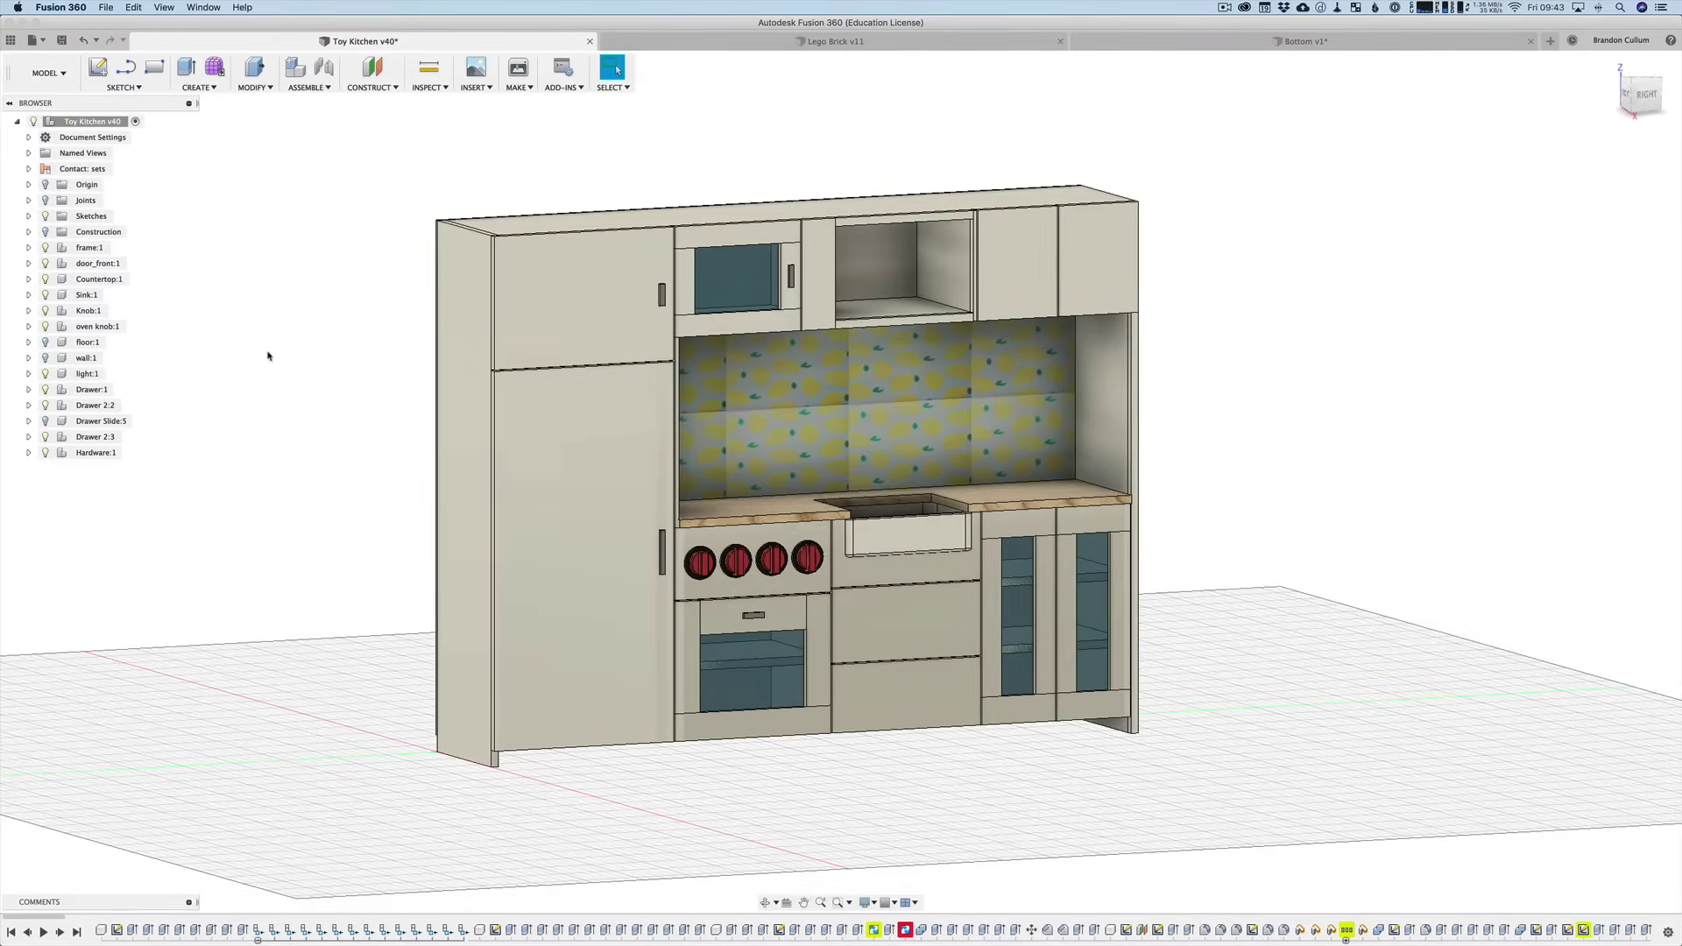
pyautogui.moveTo(558, 127); pyautogui.dragTo(844, 172)
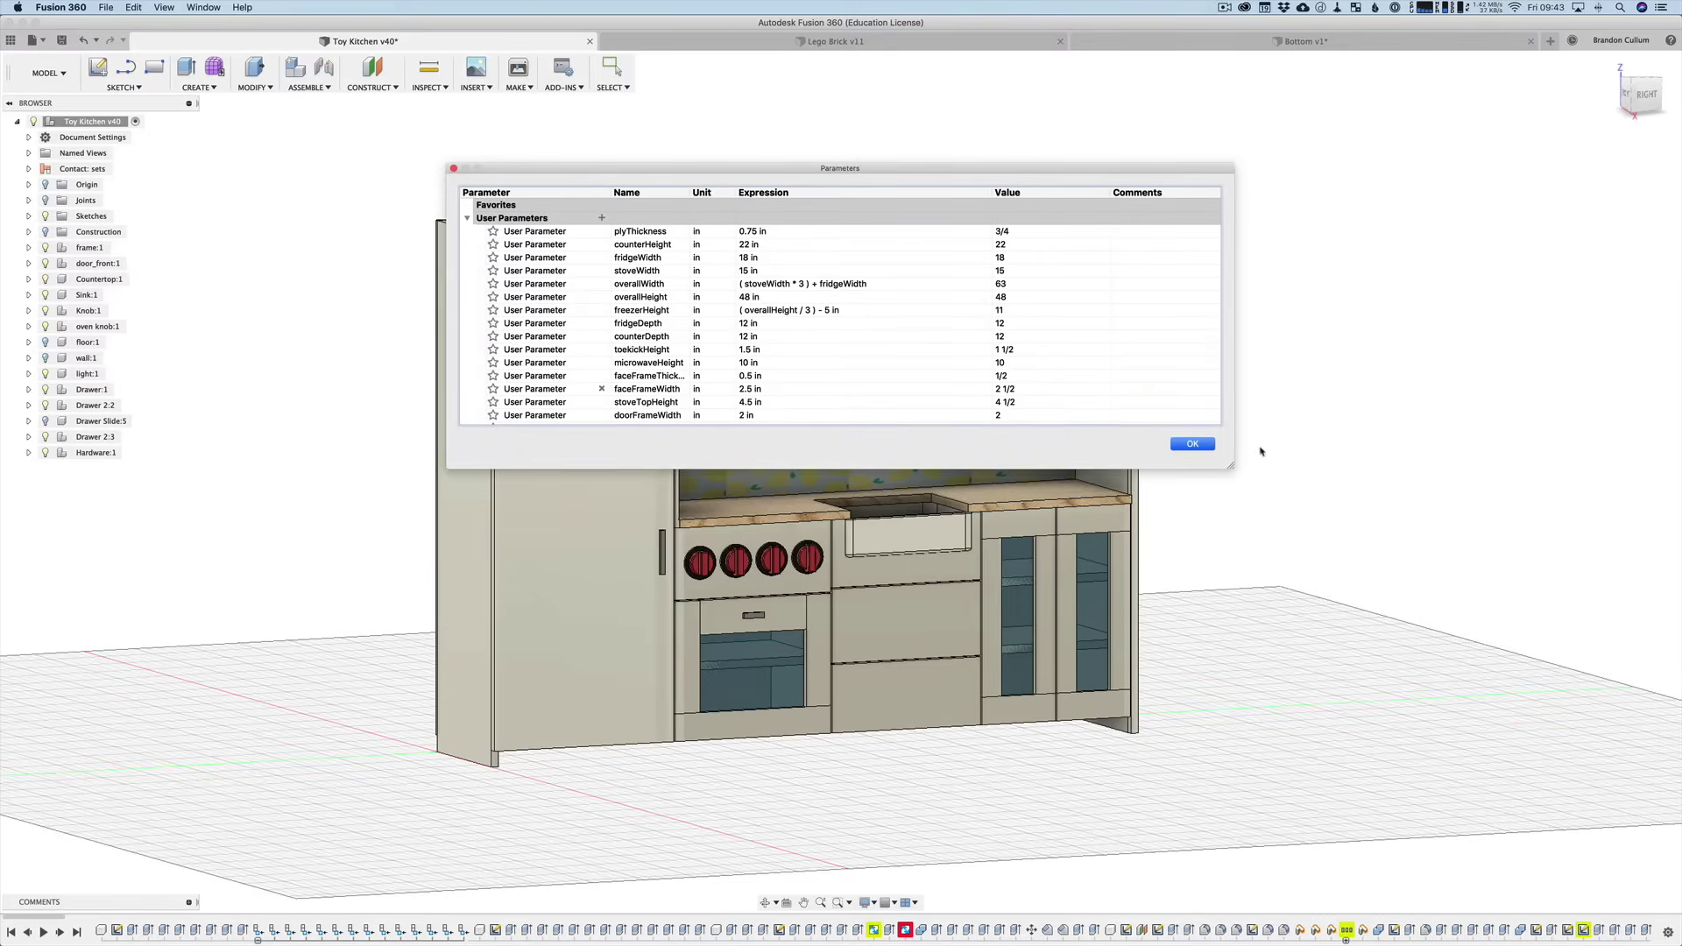
pyautogui.moveTo(1227, 467); pyautogui.dragTo(1032, 653)
pyautogui.moveTo(786, 173); pyautogui.dragTo(434, 179)
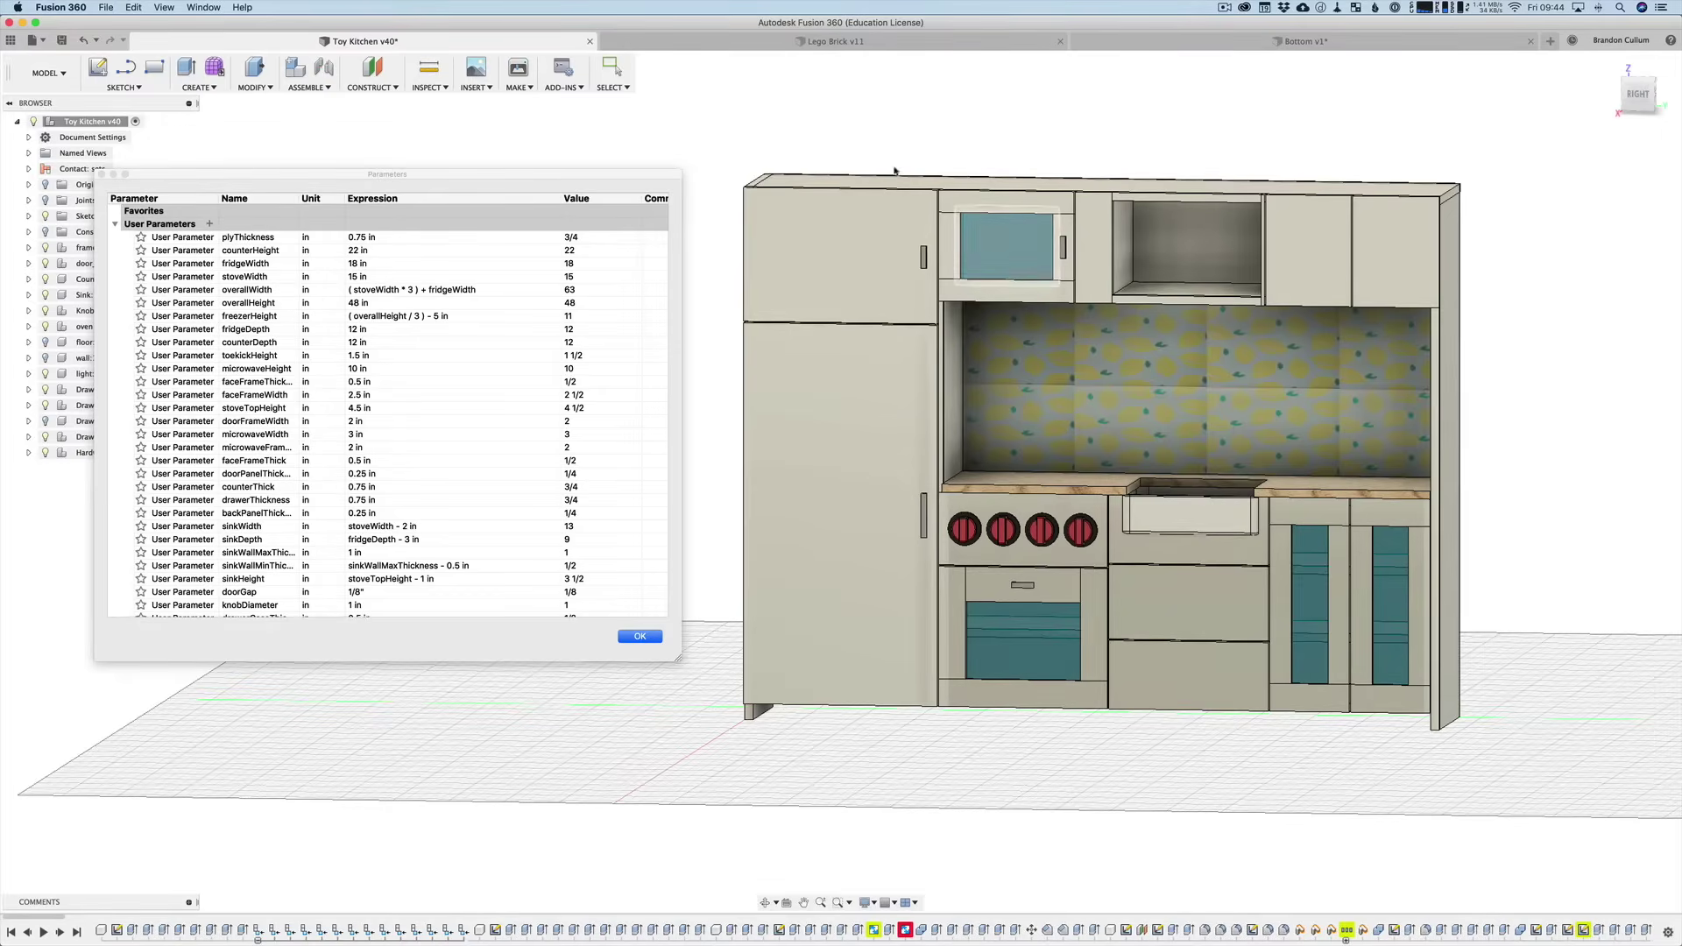
# Step: View the kitchen from a tilted corner, select the countertop and sink, and reposition the table
pyautogui.press('F6')
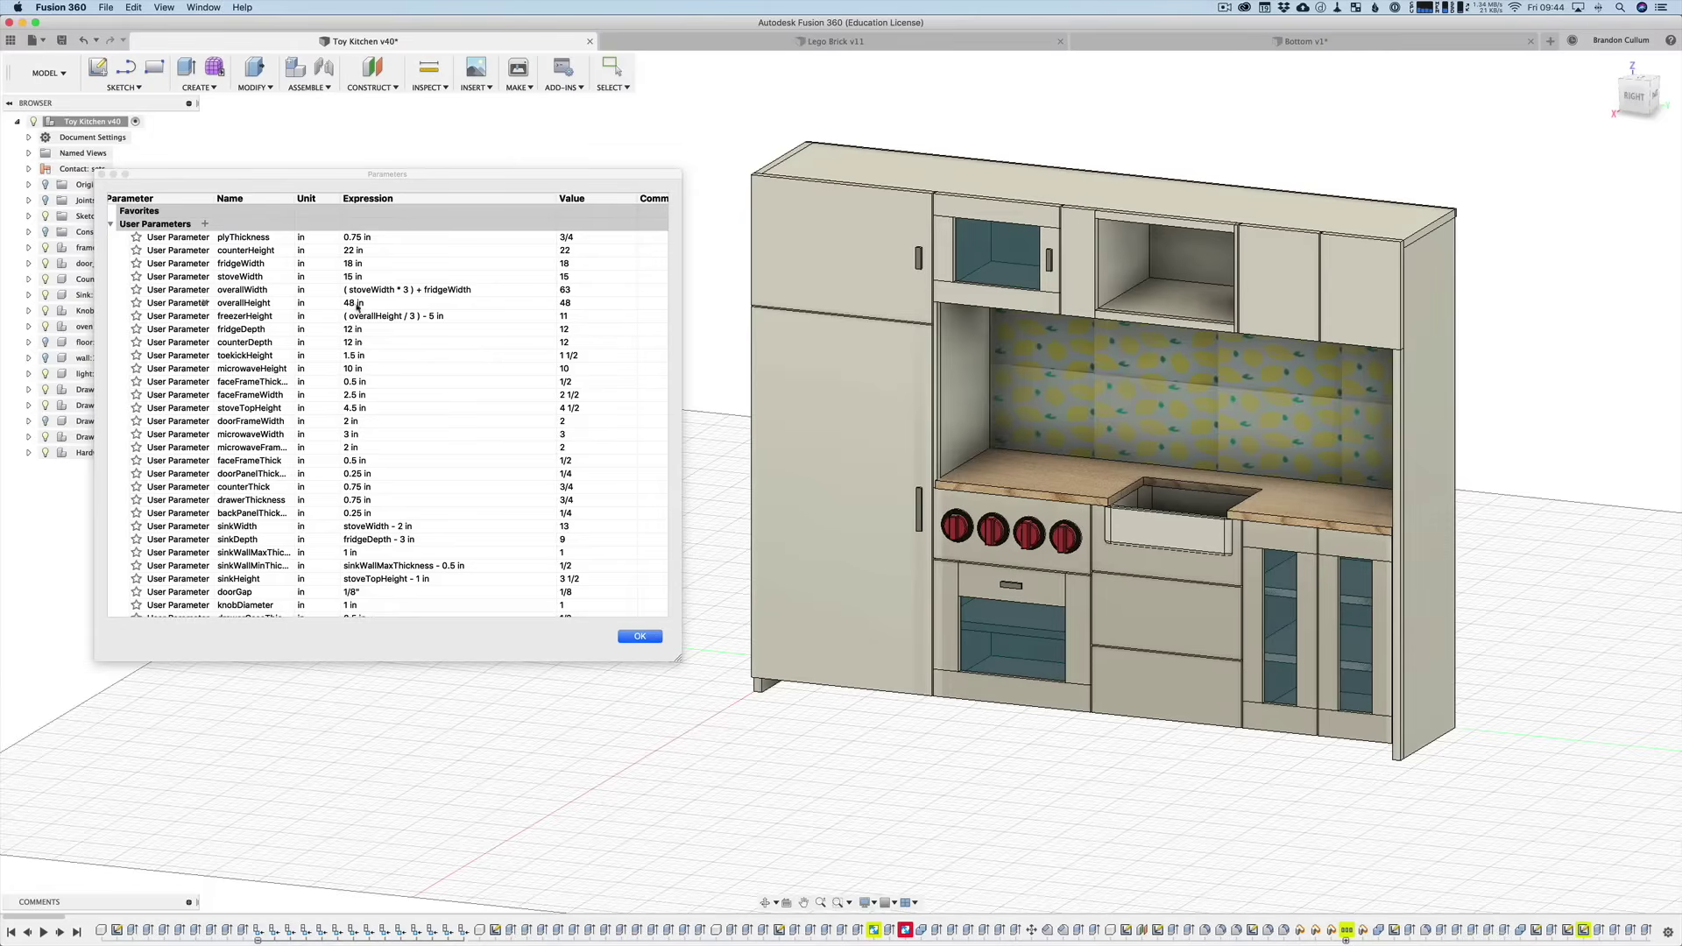
pyautogui.click(1098, 495)
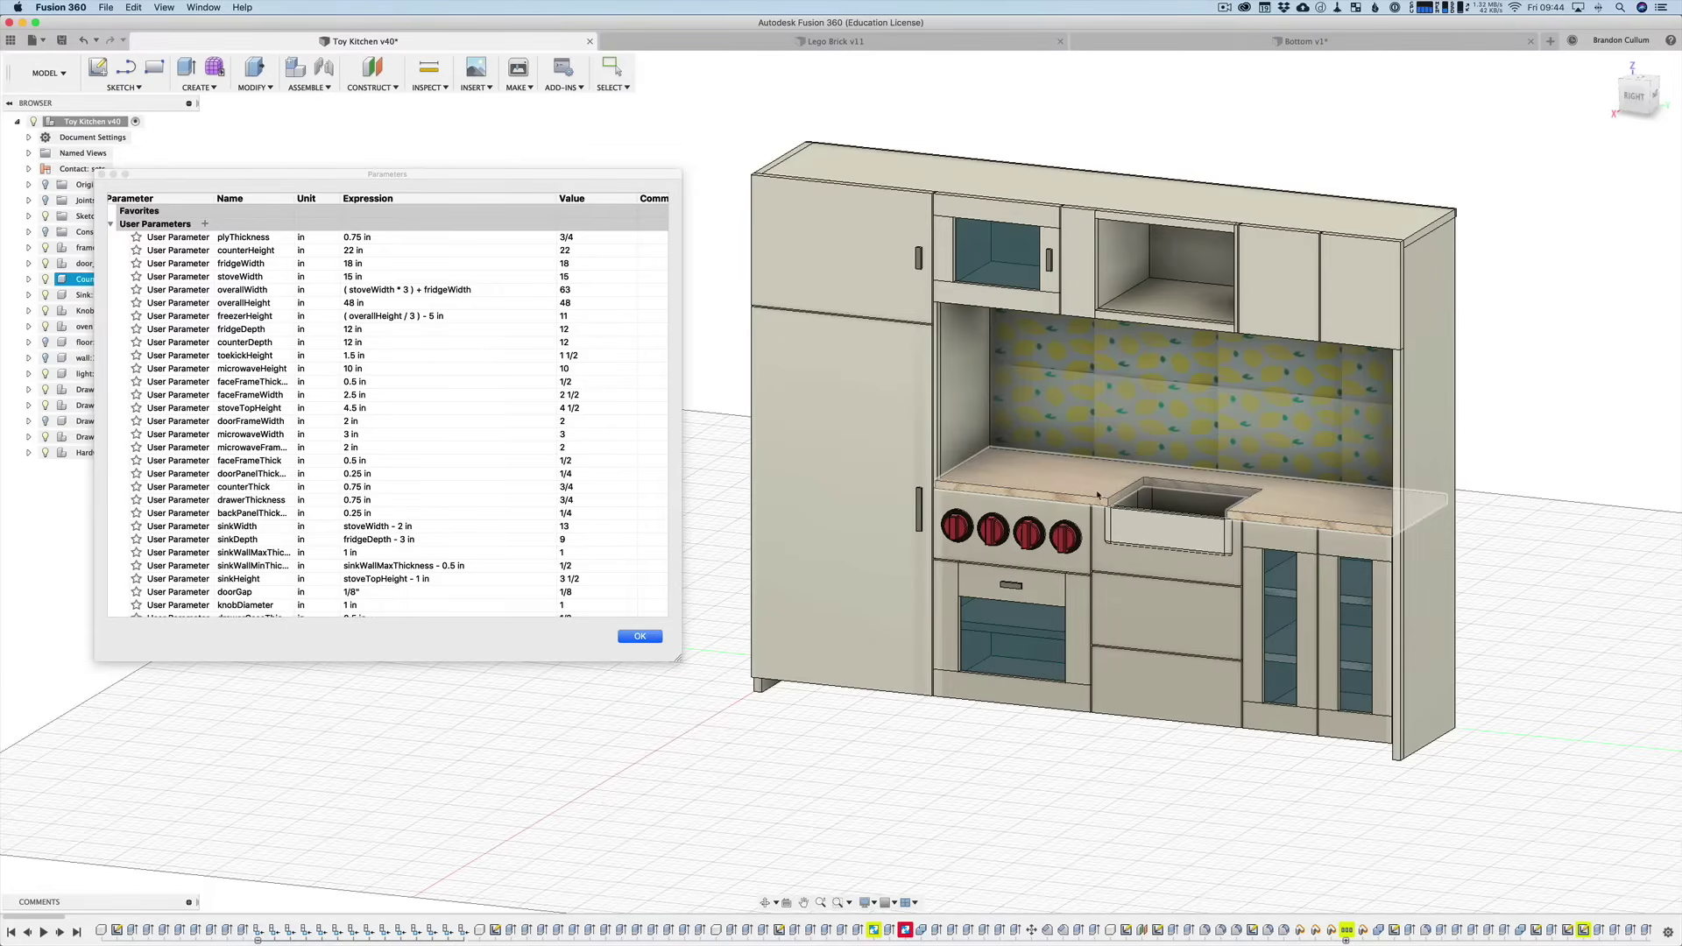
pyautogui.press('Escape')
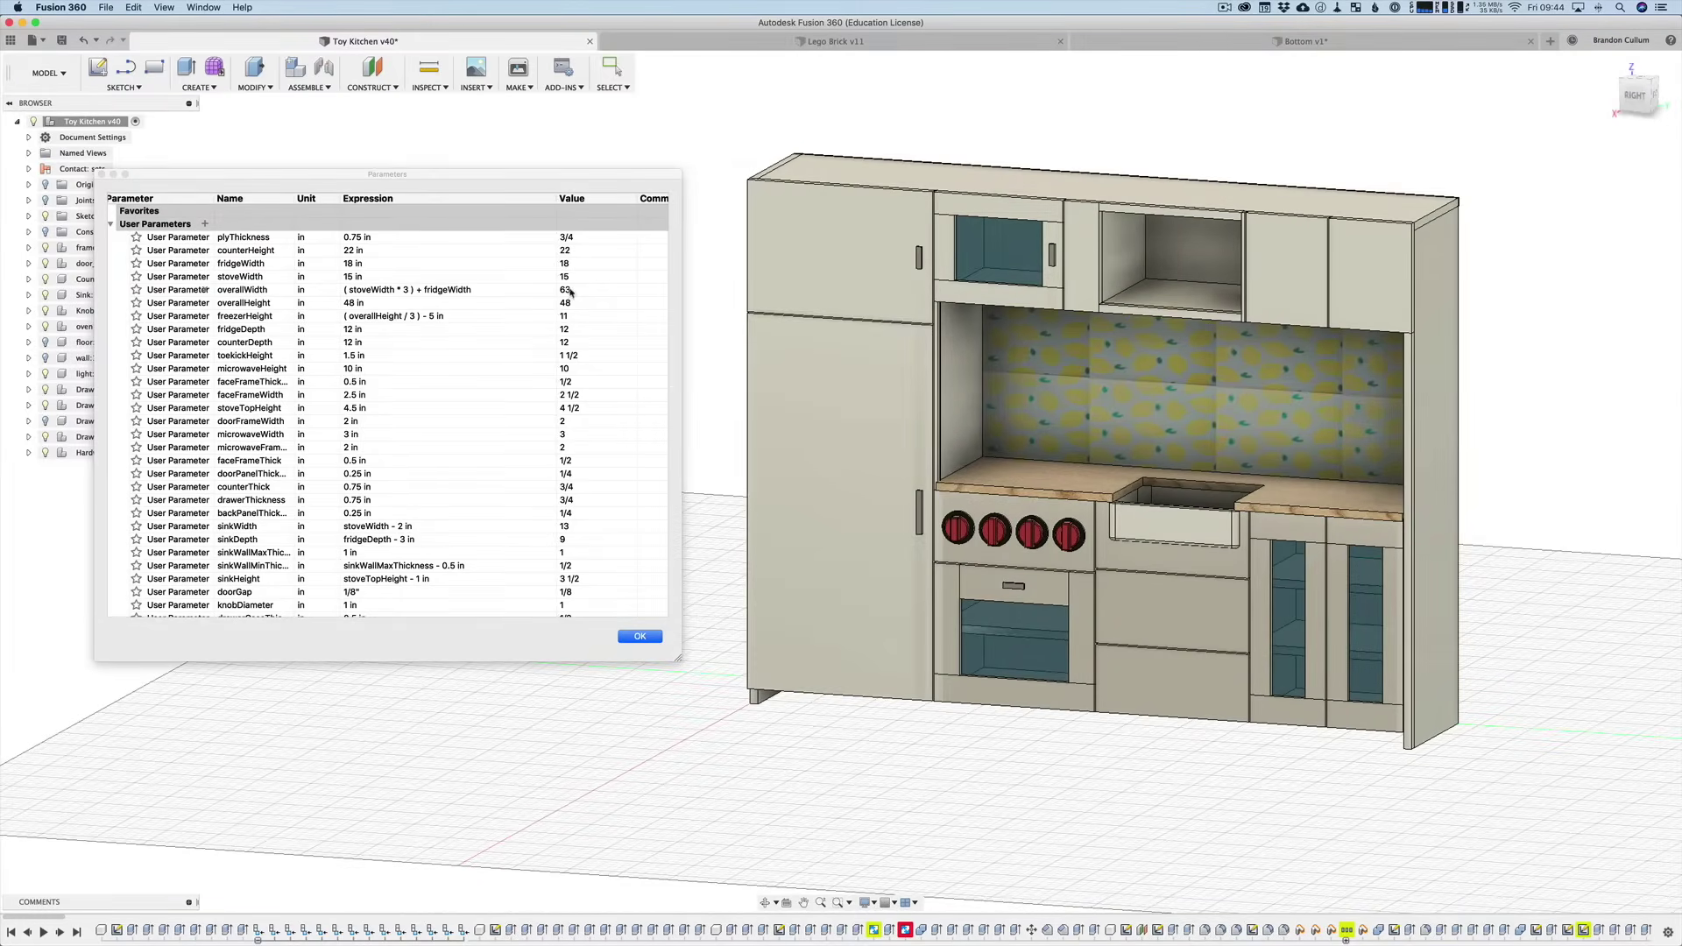
pyautogui.click(1178, 521)
pyautogui.keyDown('shift'); pyautogui.moveTo(1178, 522); pyautogui.dragTo(1239, 519, button='middle'); pyautogui.keyUp('shift')
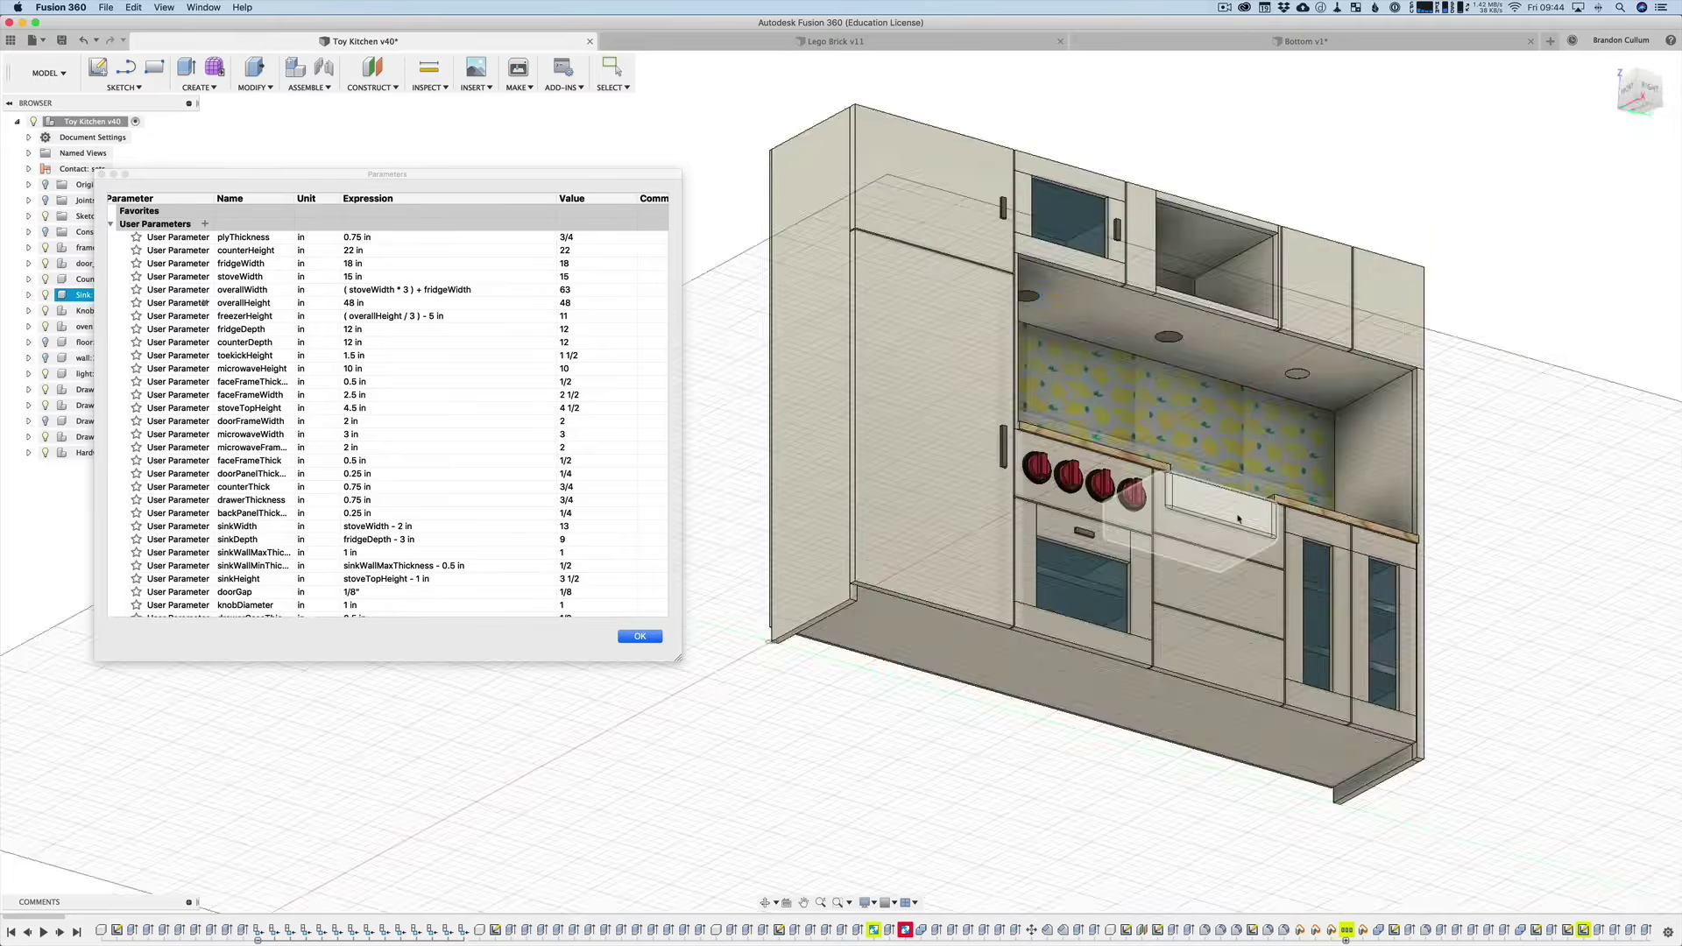
pyautogui.moveTo(659, 634); pyautogui.dragTo(749, 607)
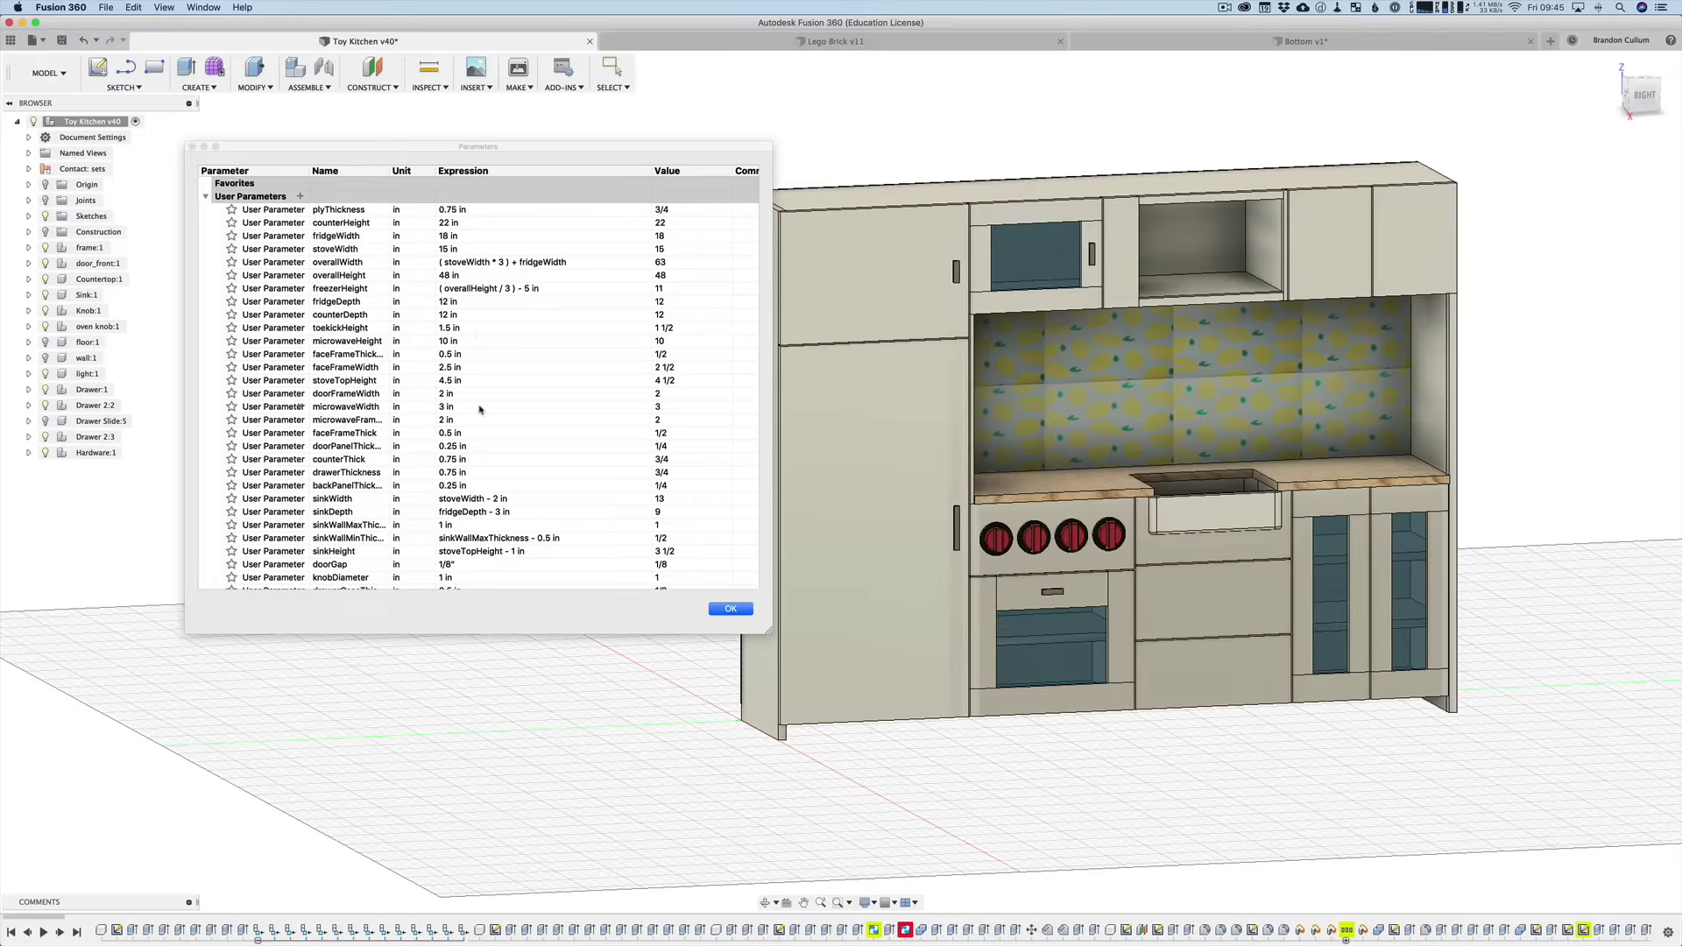
# Step: Increase the counterThick expression and apply it to thicken the countertop, then go to the Lego Brick design
pyautogui.scroll(-1, 499, 440)
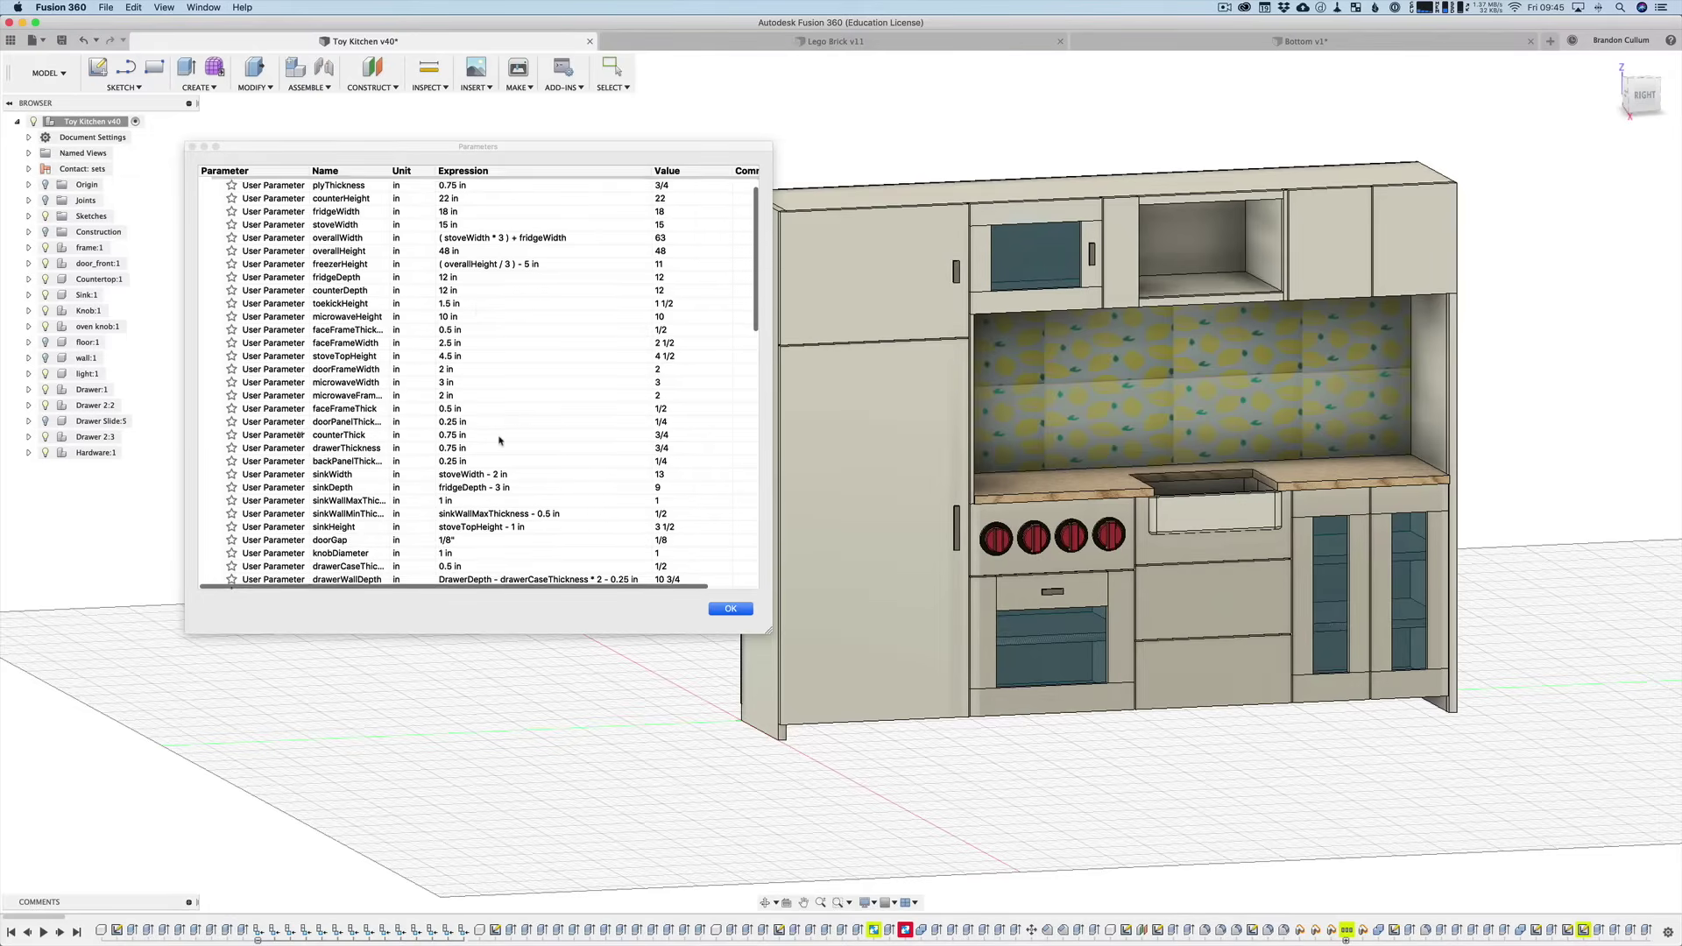
pyautogui.doubleClick(347, 457)
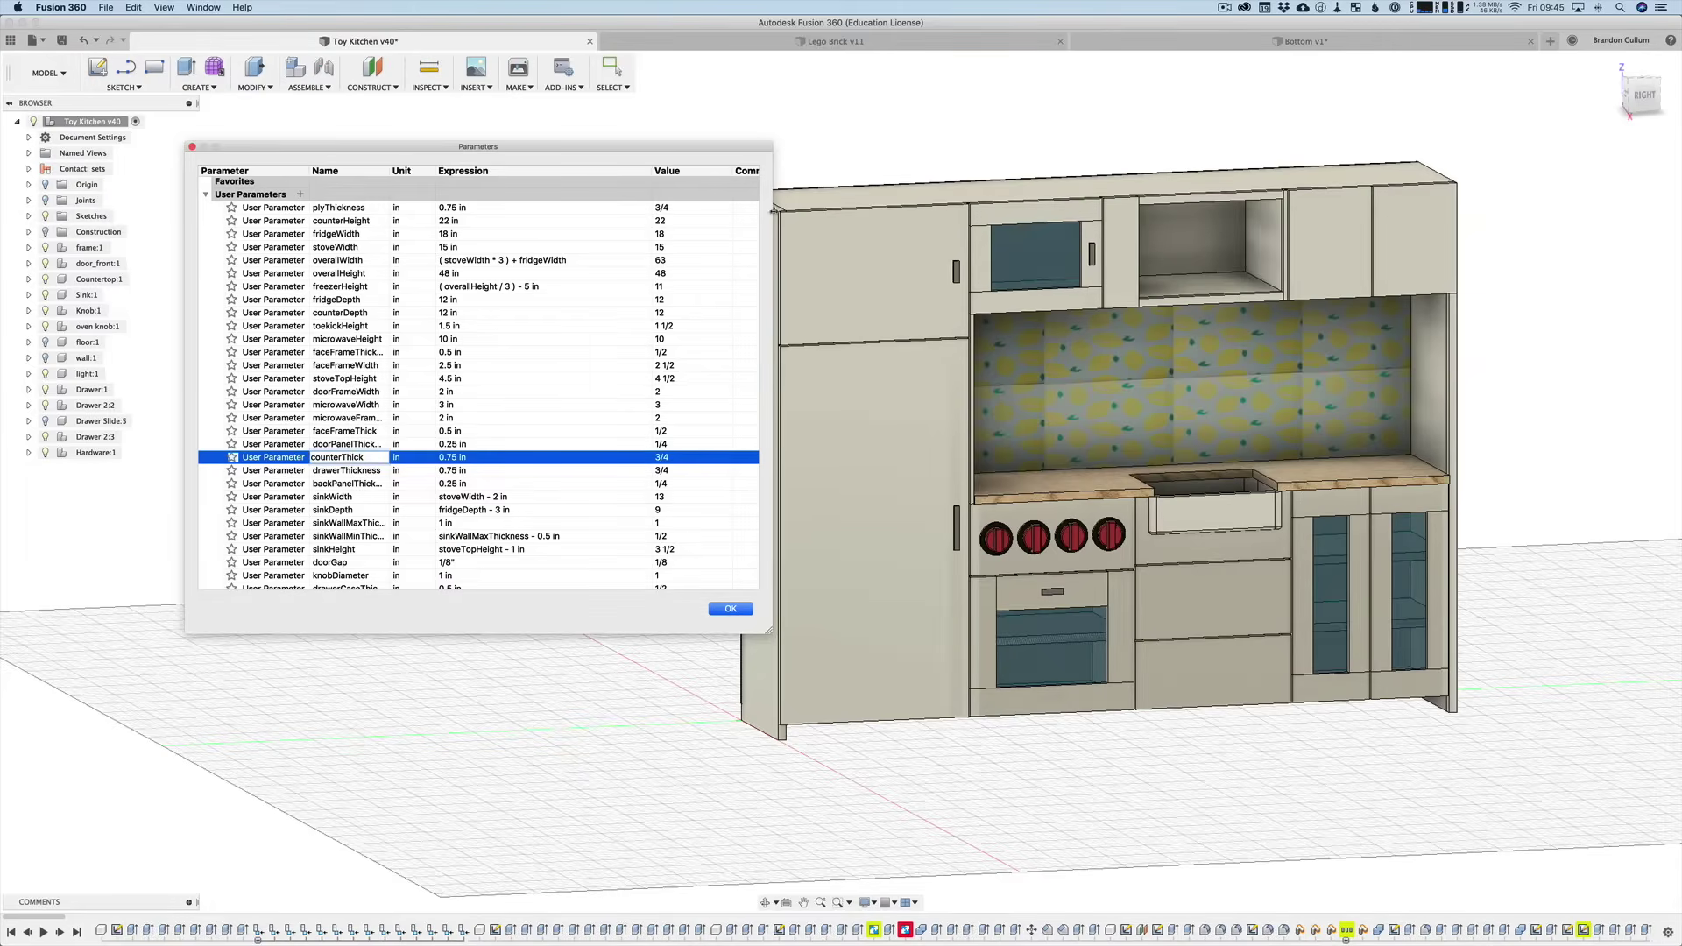
pyautogui.press('Return')
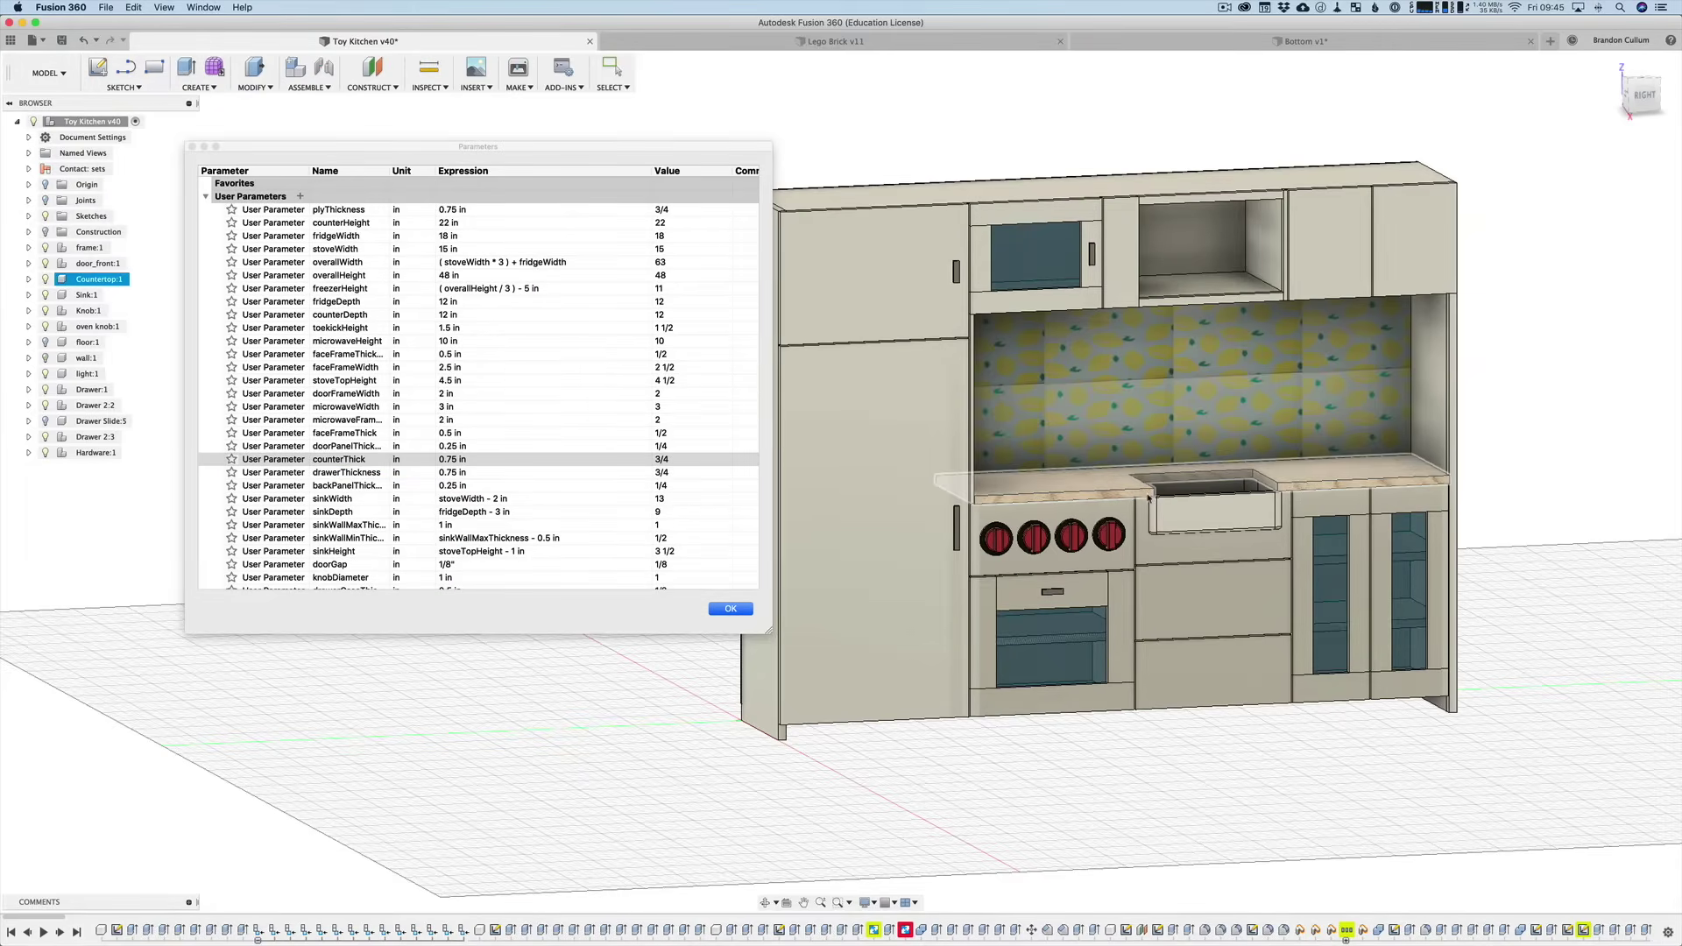
pyautogui.scroll(5, 1150, 495)
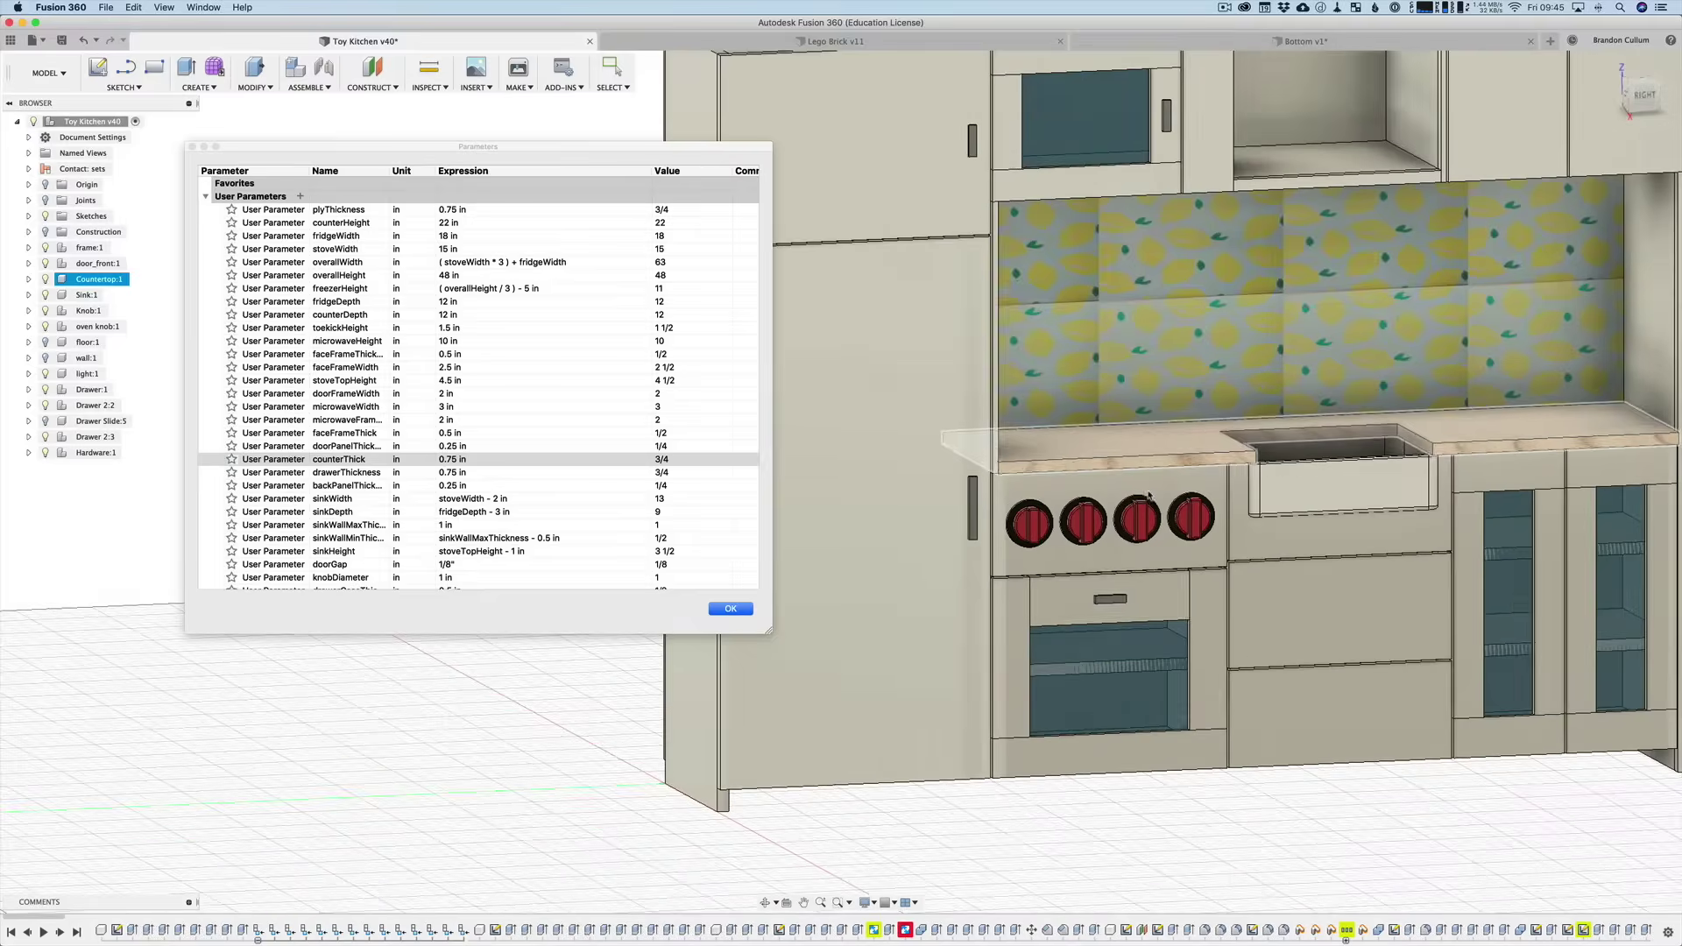
pyautogui.click(443, 460)
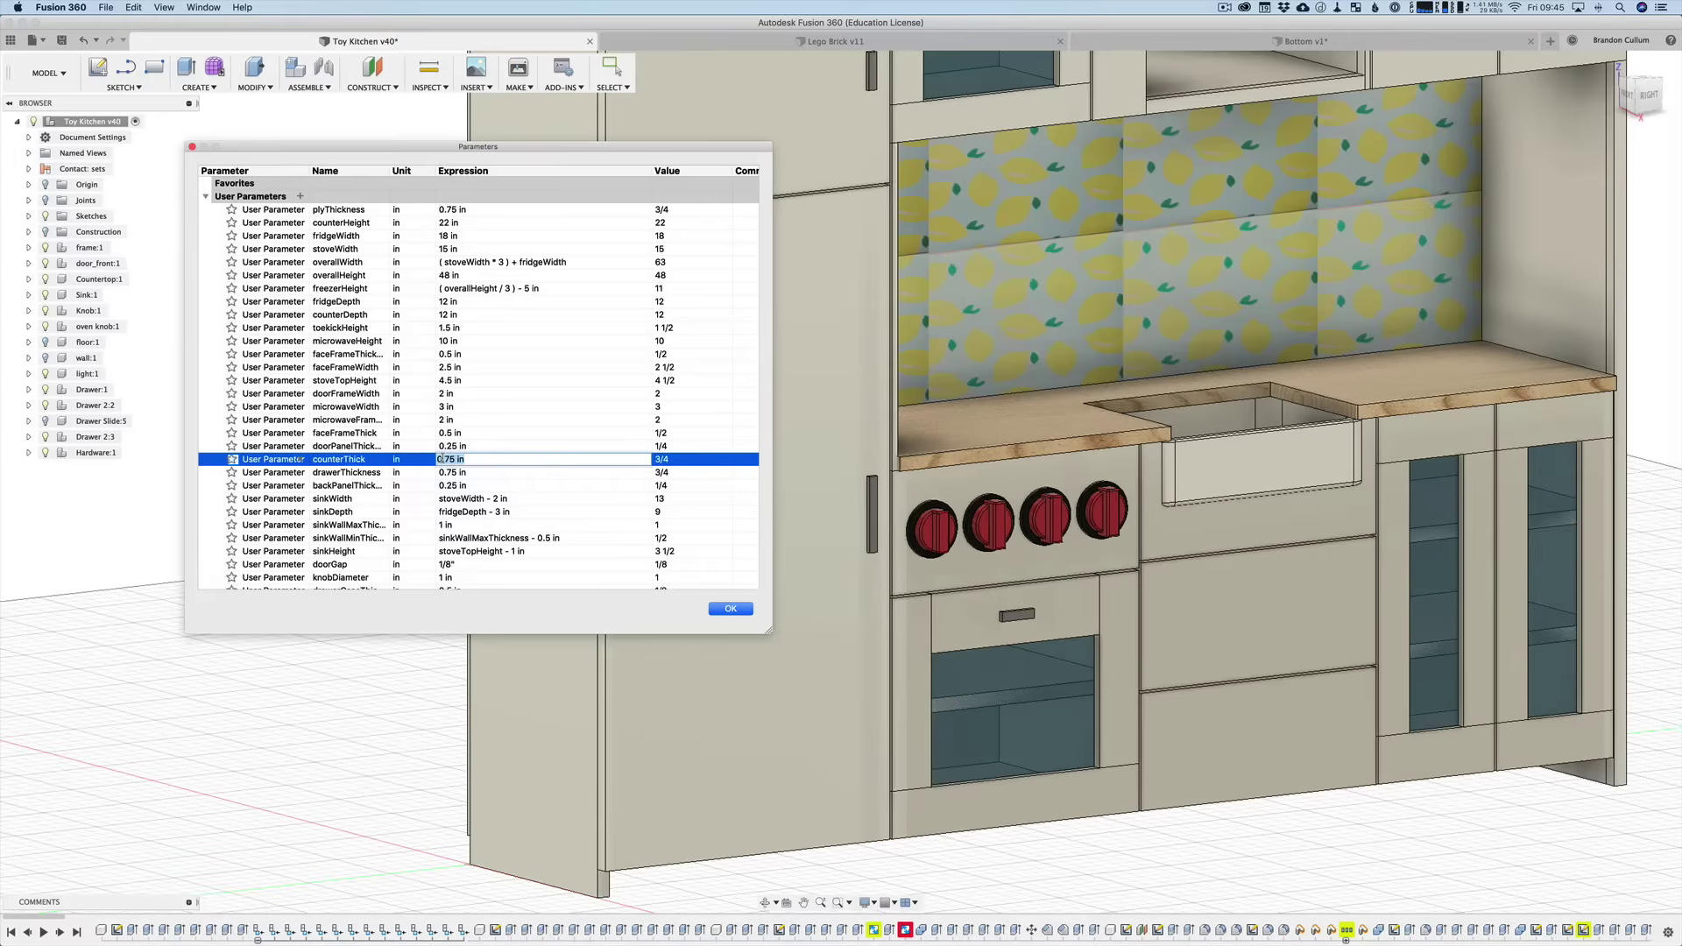
pyautogui.click(730, 609)
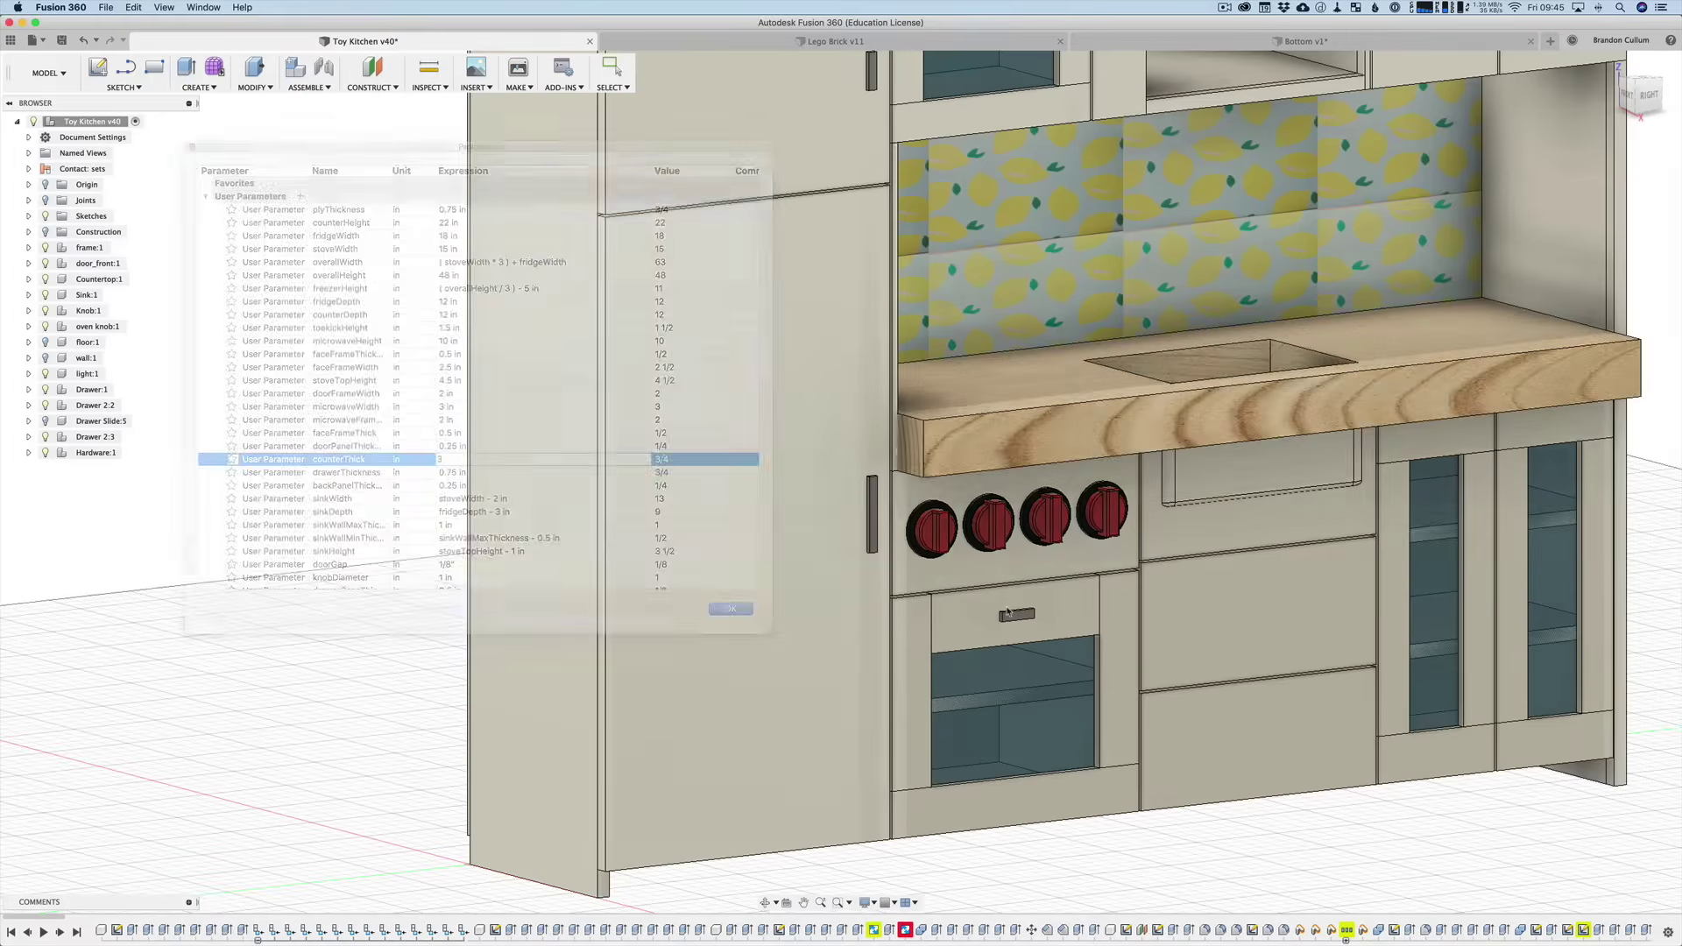
pyautogui.scroll(-5, 1074, 423)
pyautogui.scroll(5, 1139, 438)
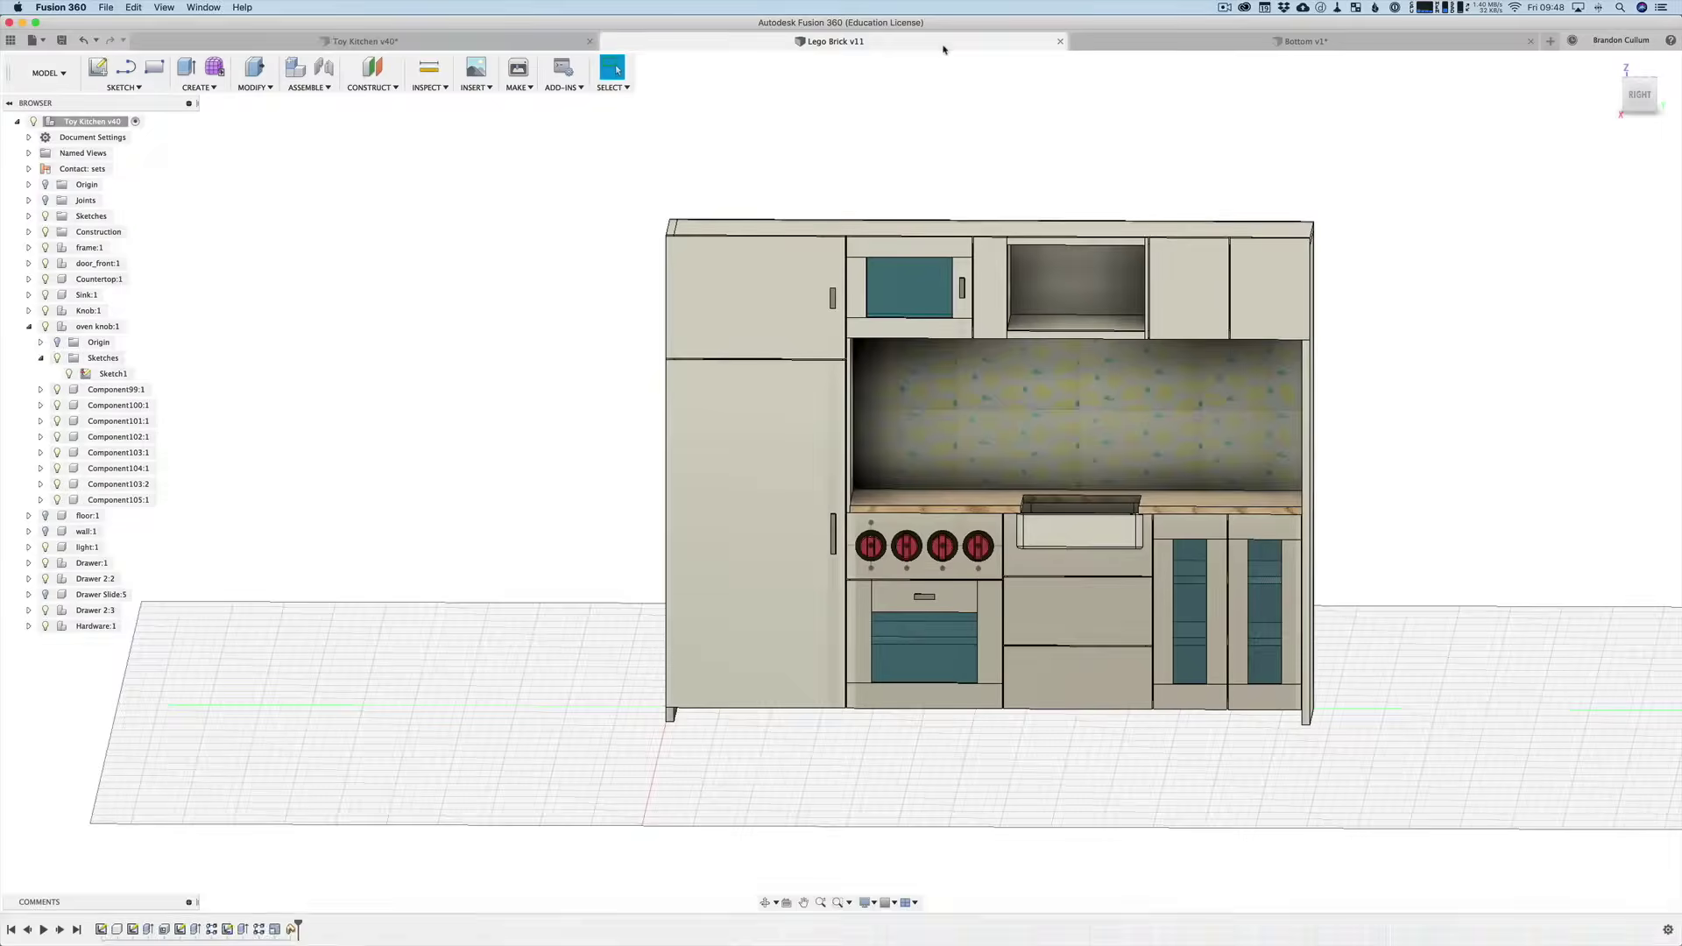
pyautogui.click(944, 47)
# Step: Switch to the Bottom v1 brick and open its Parameters table to the right of the brick
pyautogui.click(1162, 44)
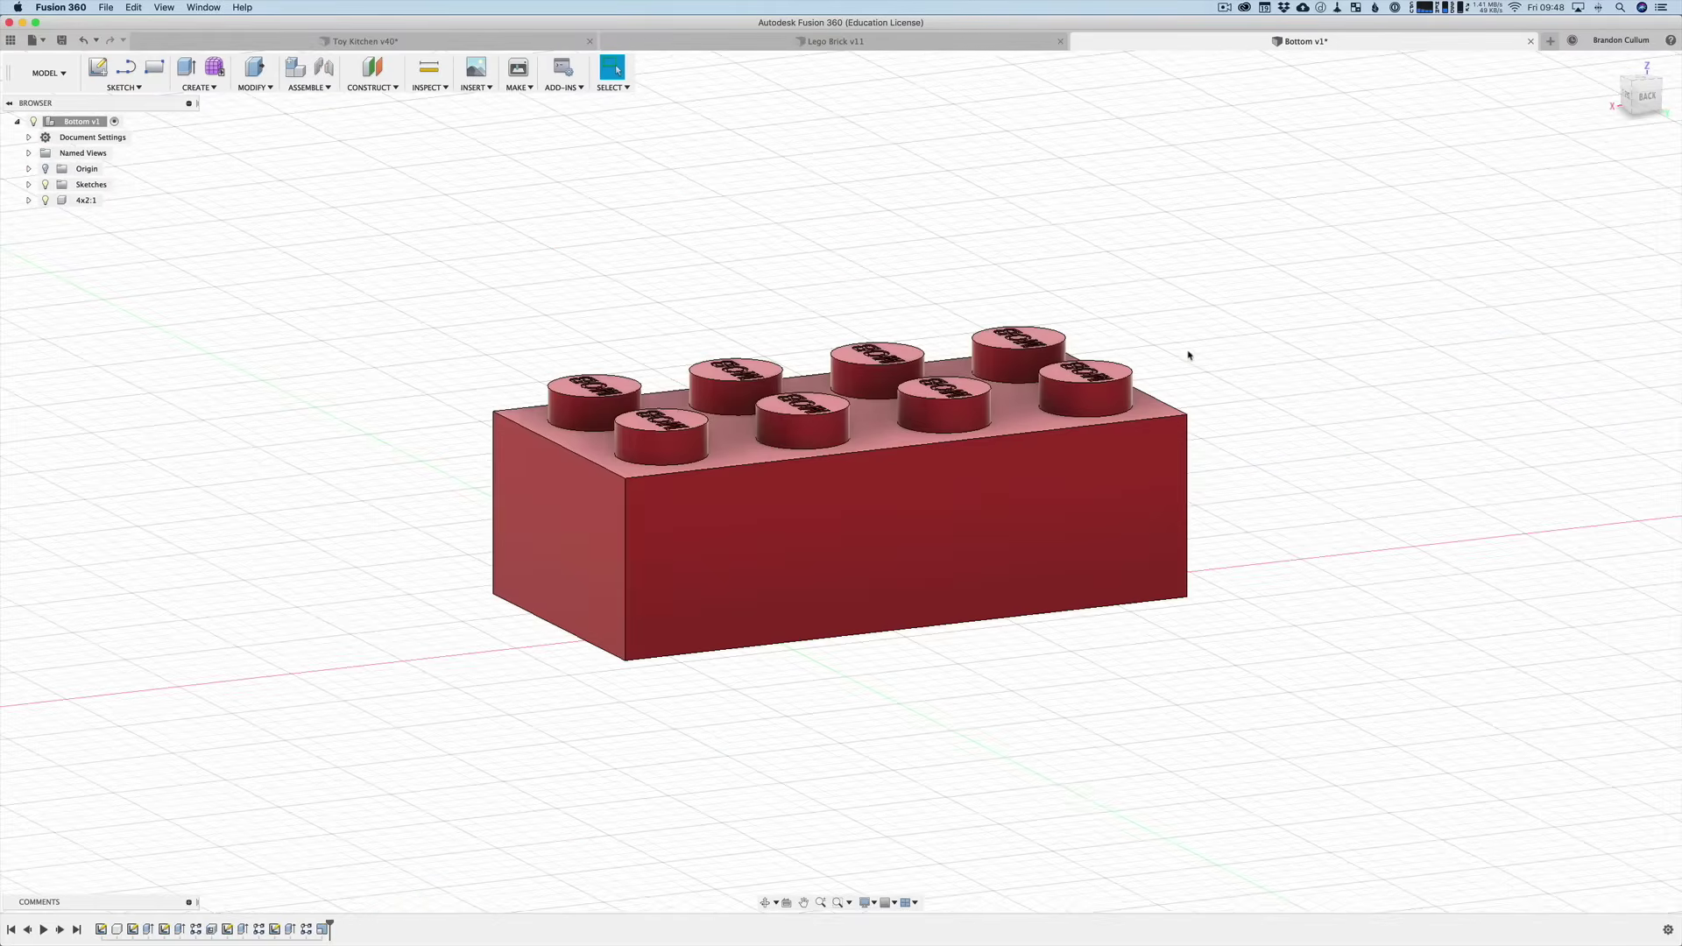
pyautogui.click(254, 87)
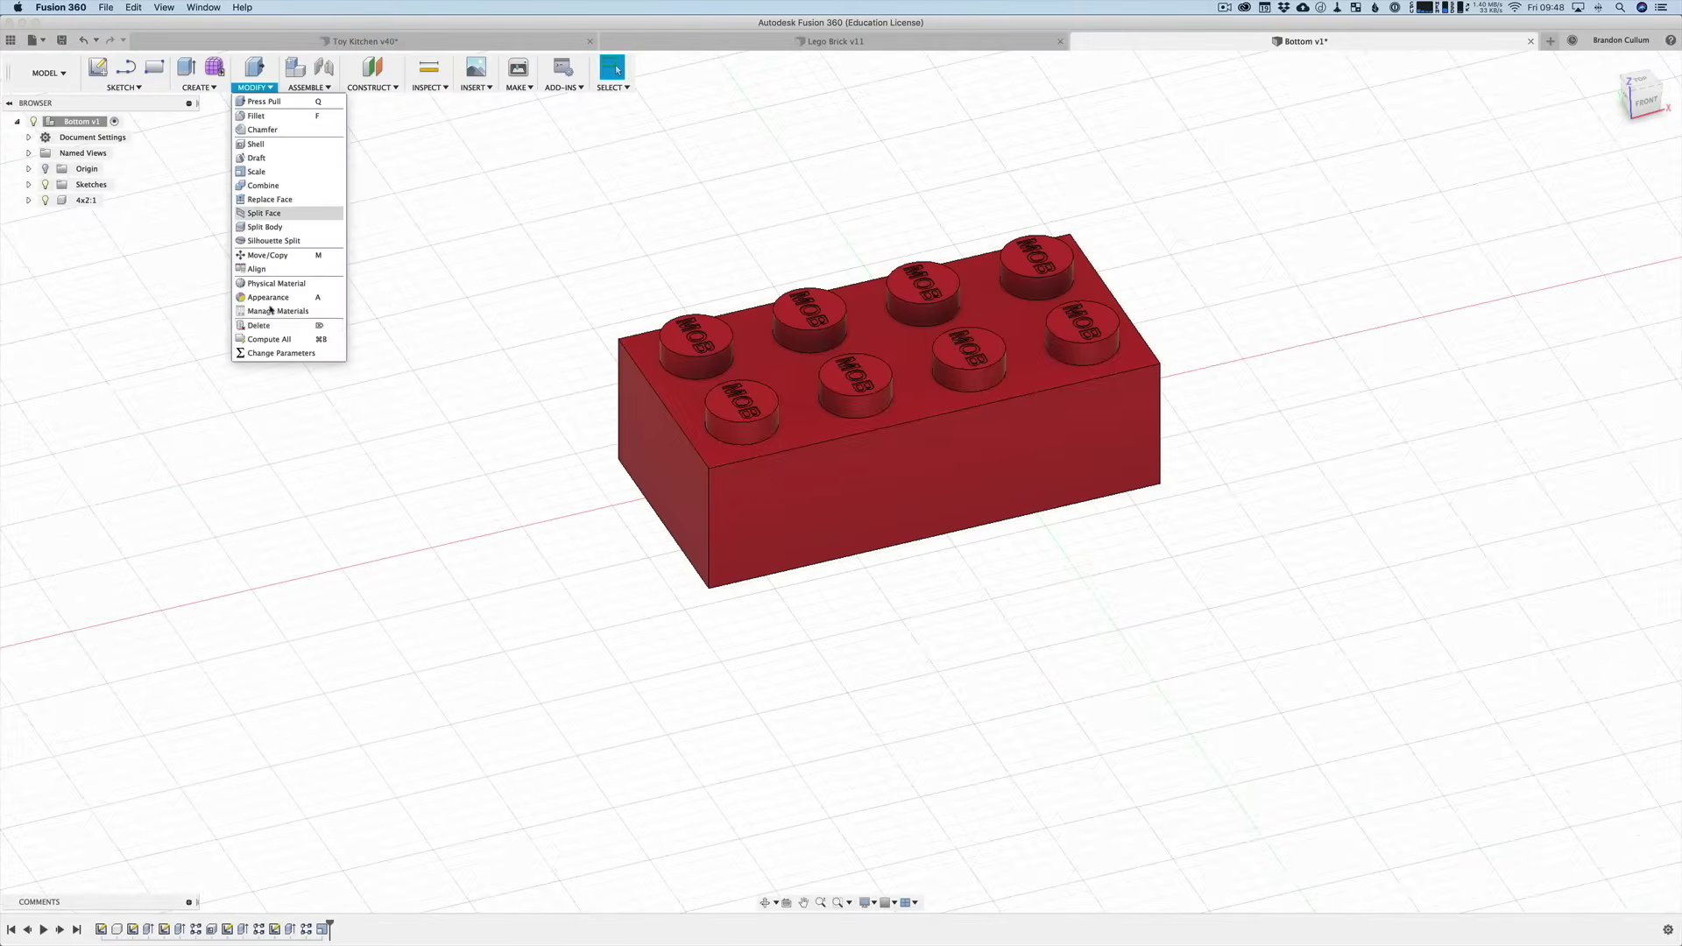
pyautogui.click(271, 354)
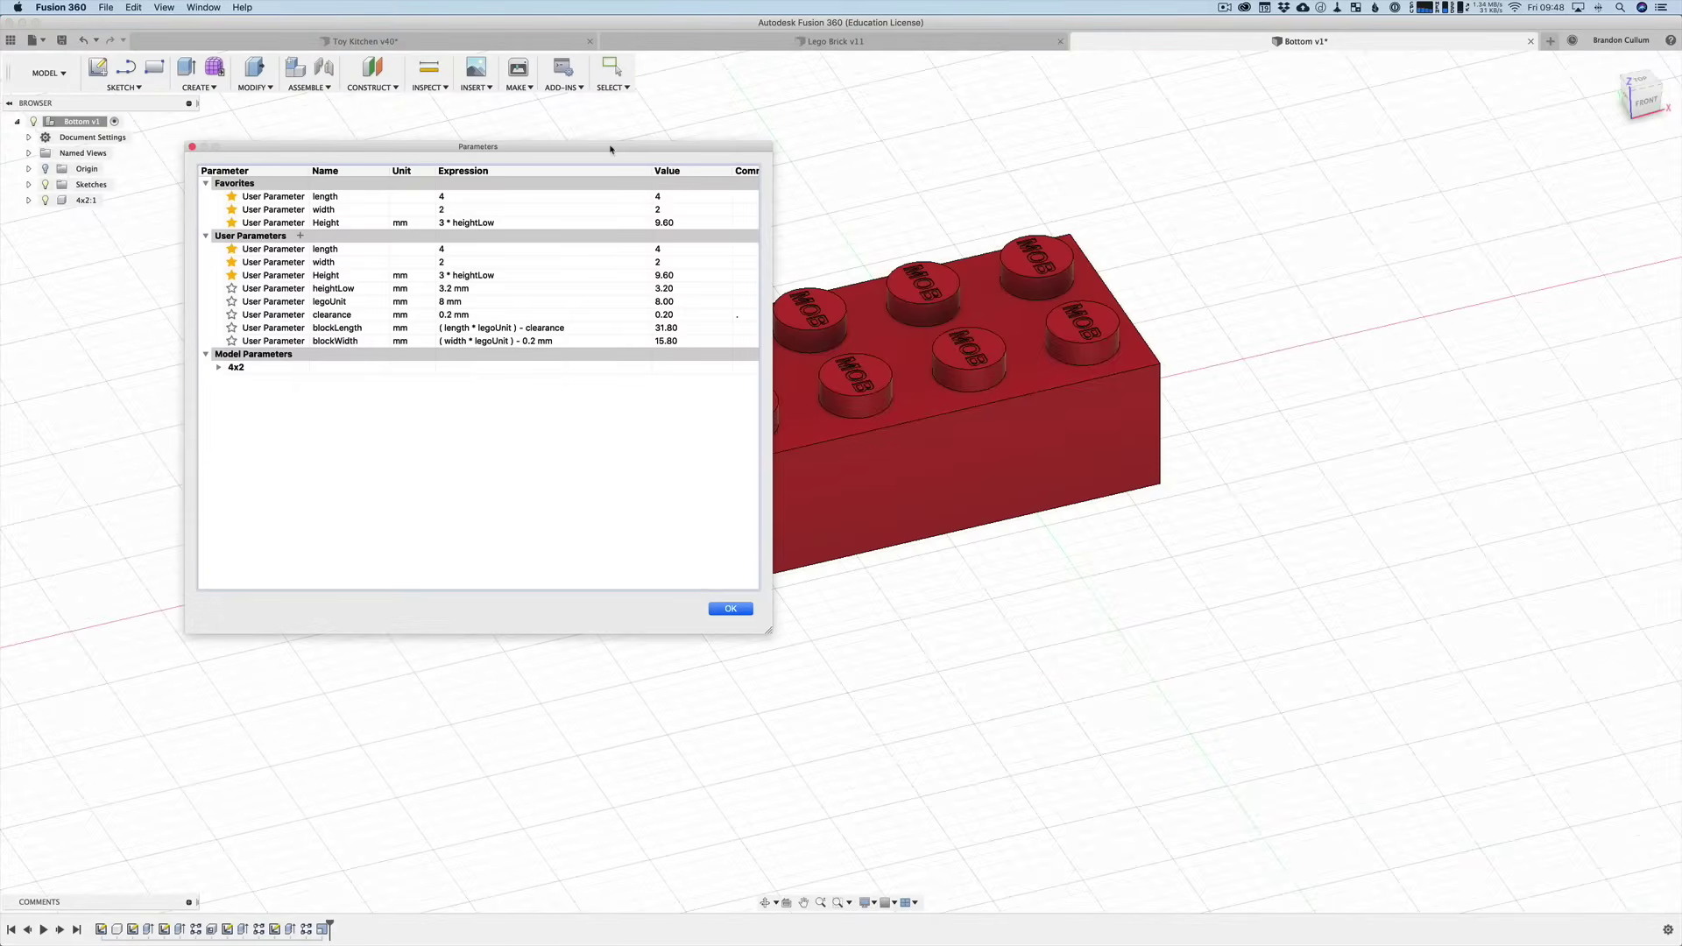
pyautogui.moveTo(611, 149); pyautogui.dragTo(1425, 188)
pyautogui.click(692, 299)
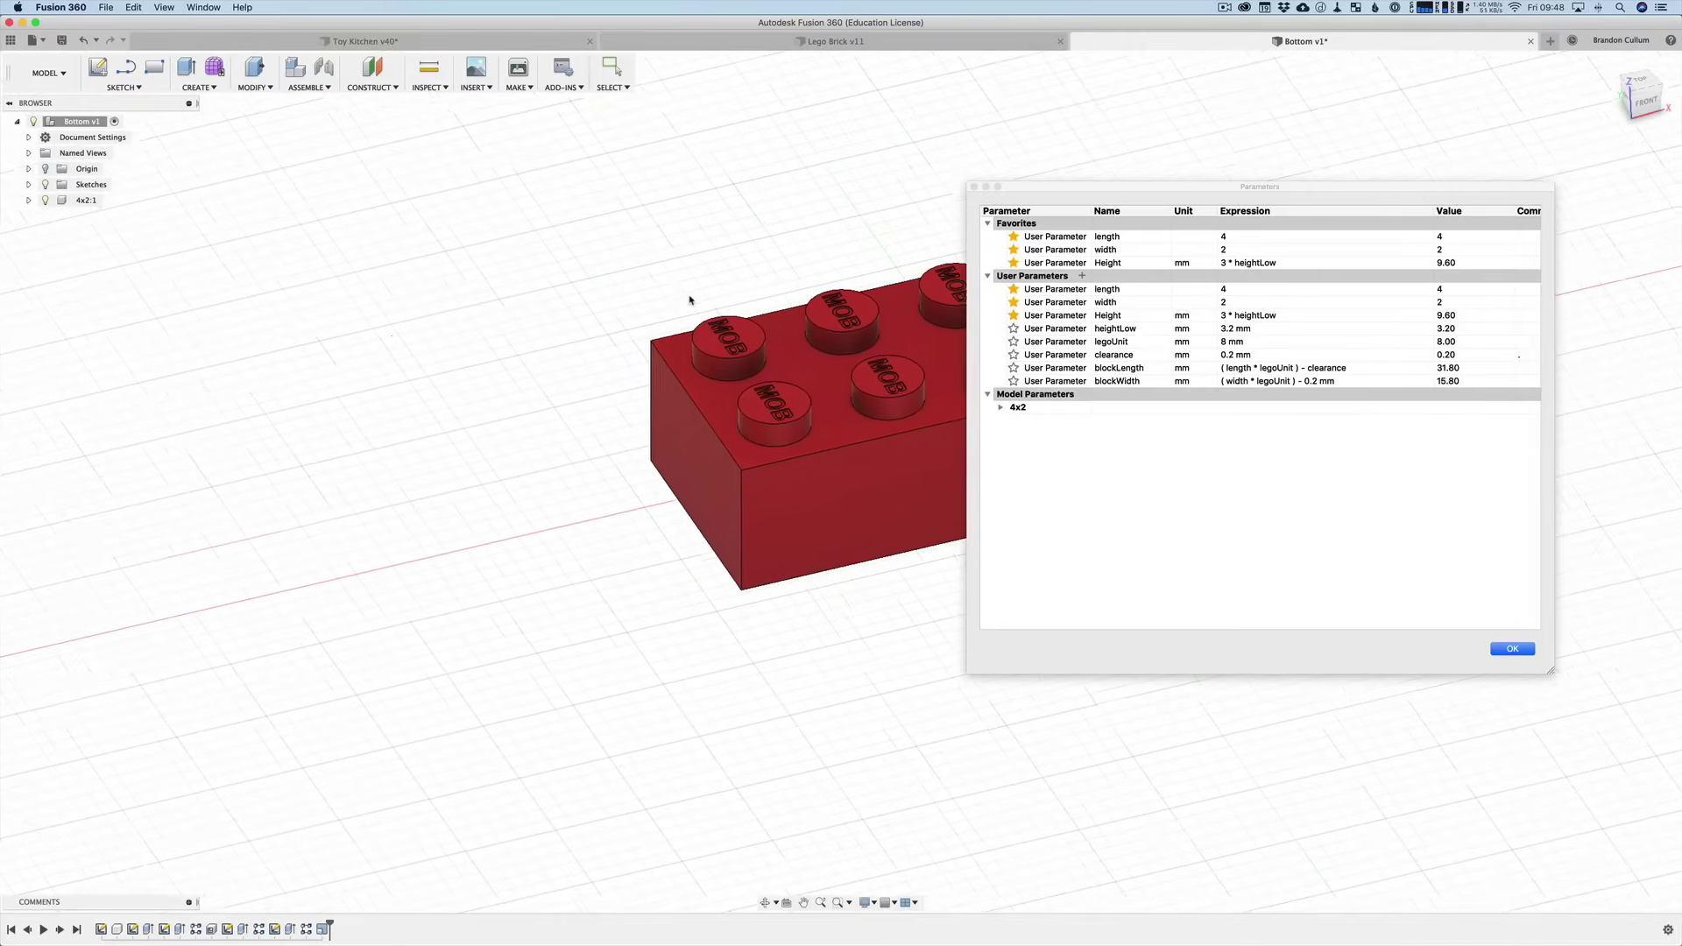
pyautogui.click(1225, 267)
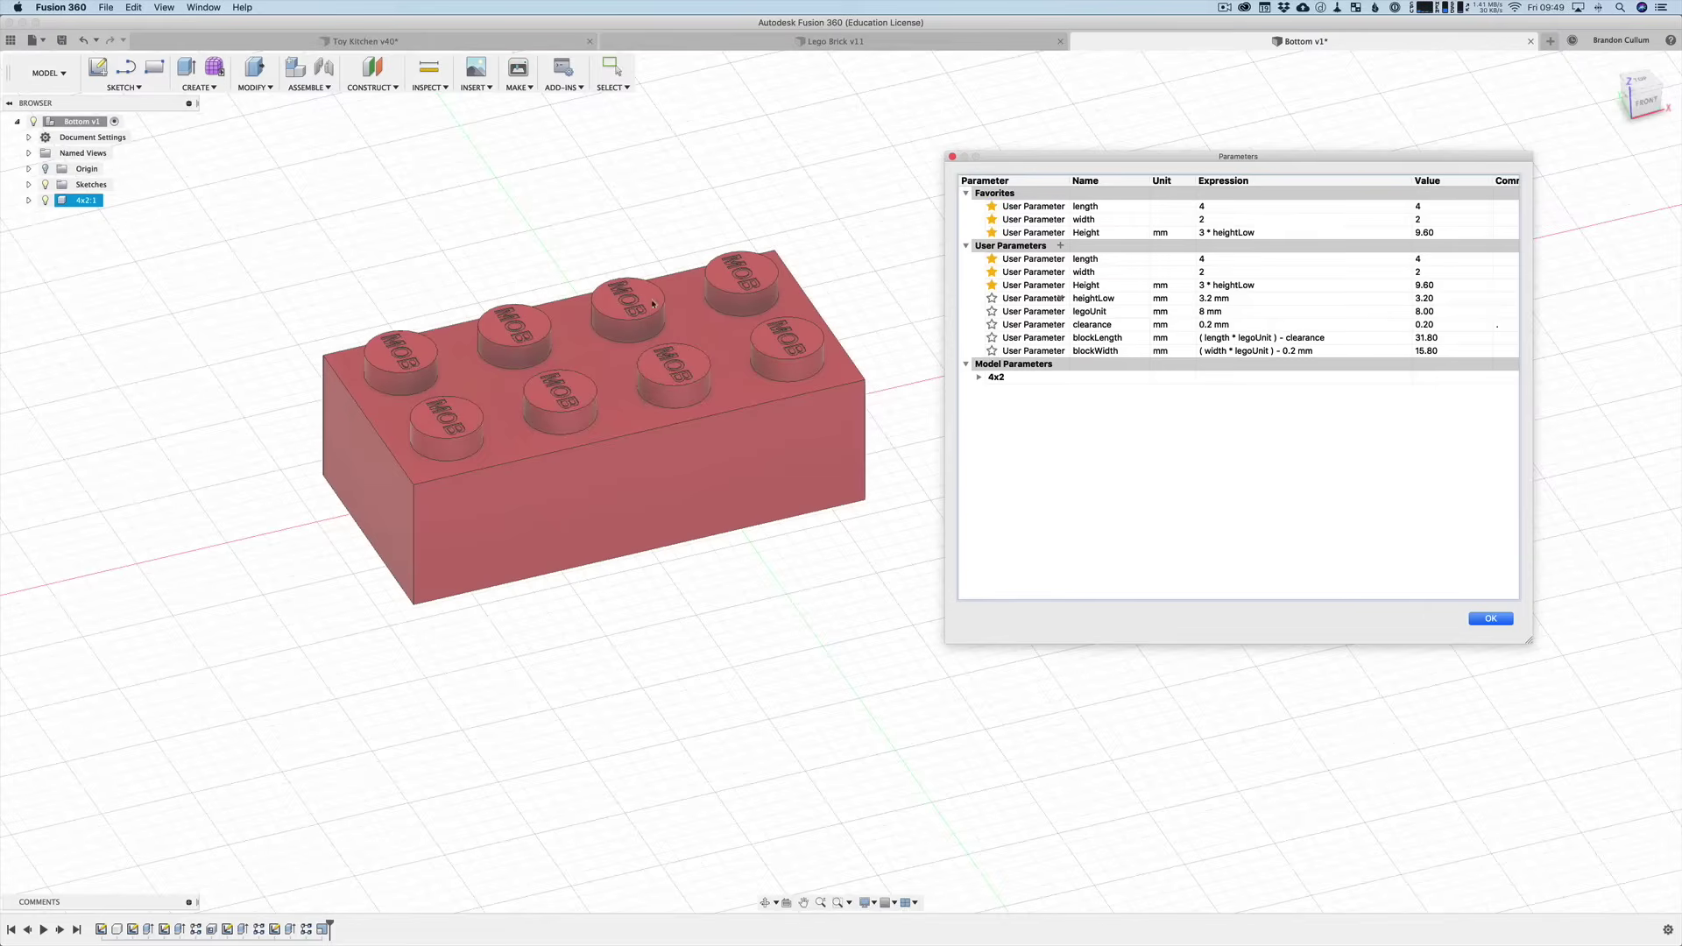
pyautogui.click(896, 491)
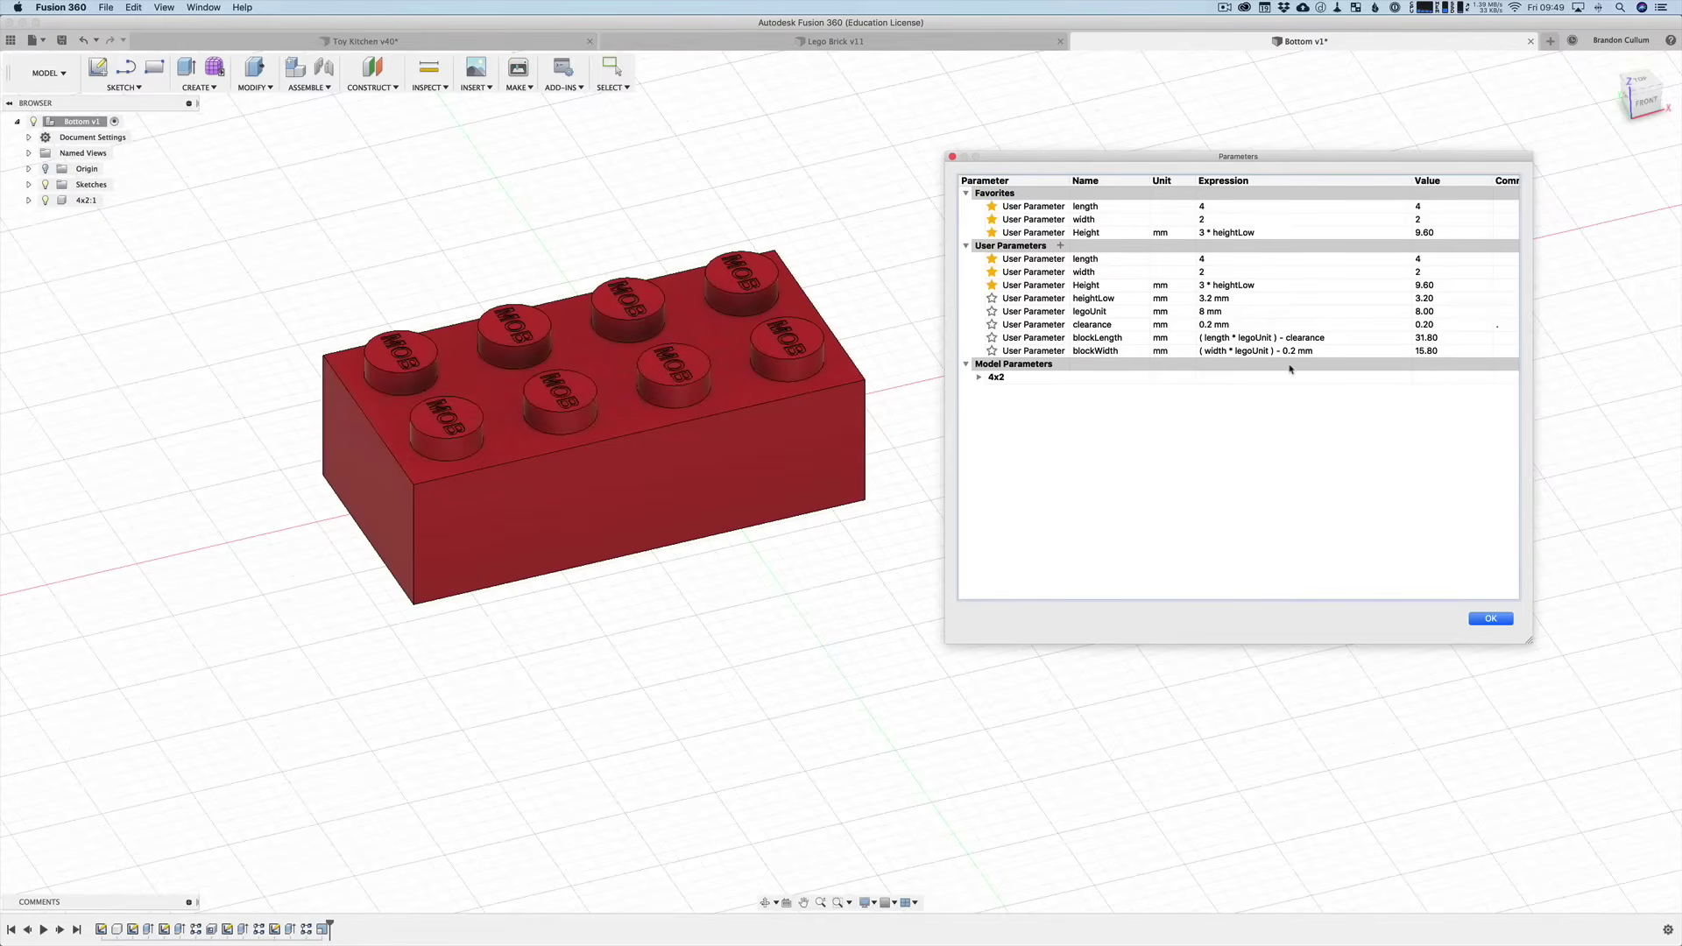
# Step: Change the brick length to 2, then 6, producing a 6x2 brick, and reframe the view
pyautogui.doubleClick(1208, 206)
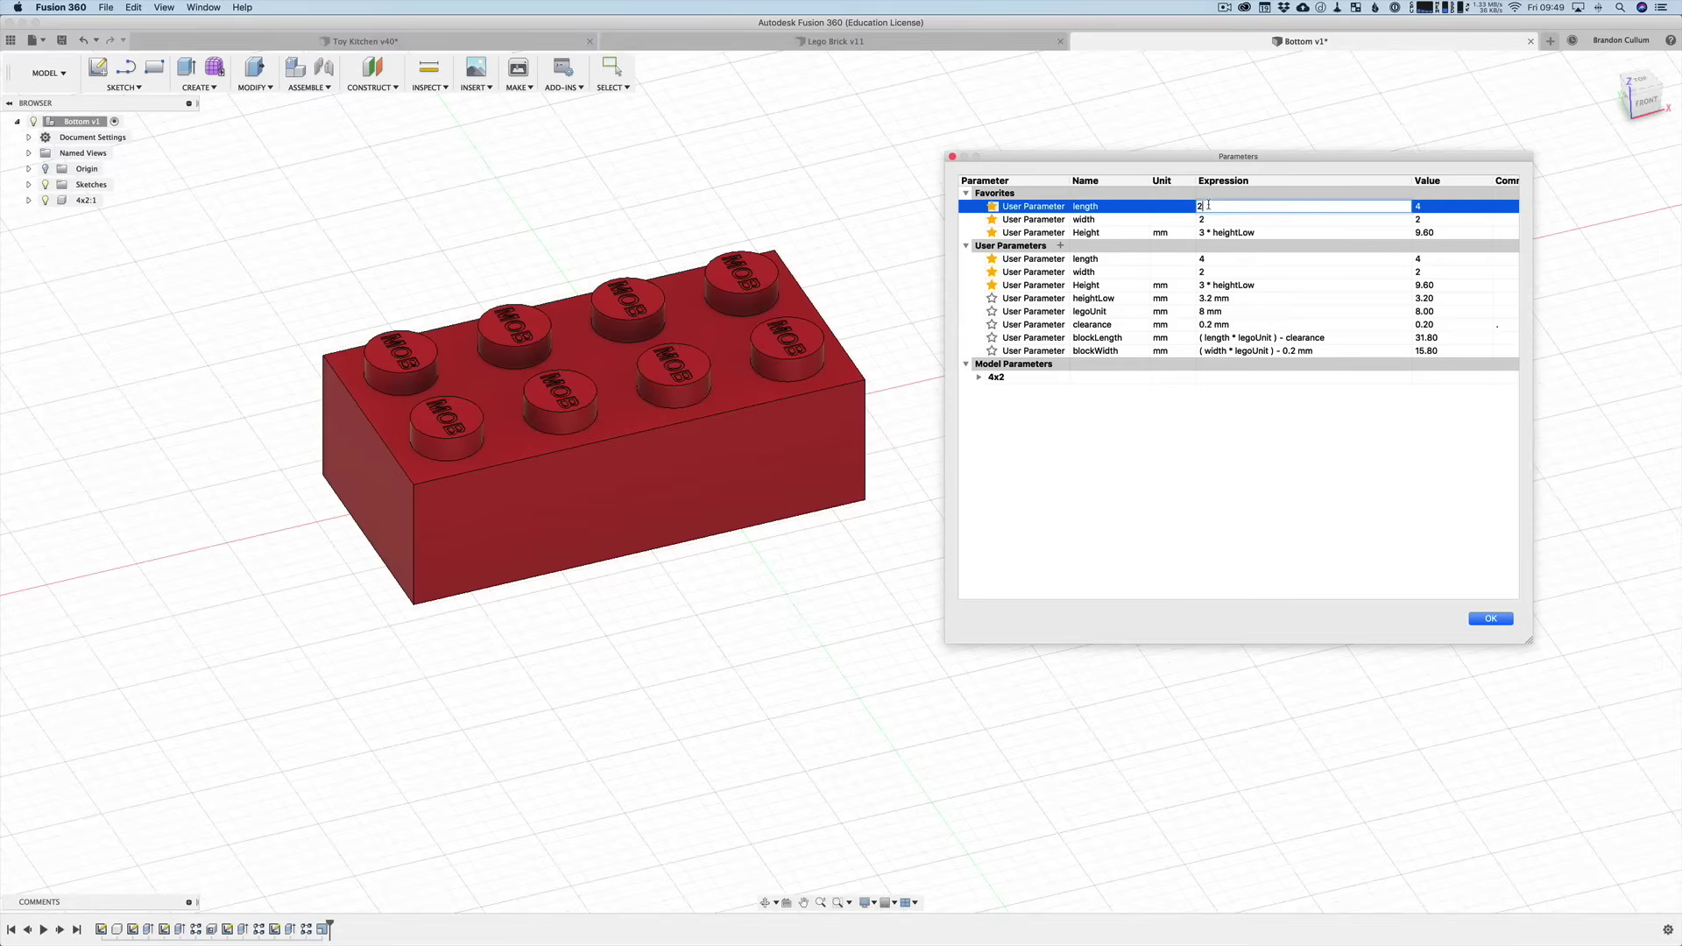
pyautogui.write('2')
pyautogui.press('Return')
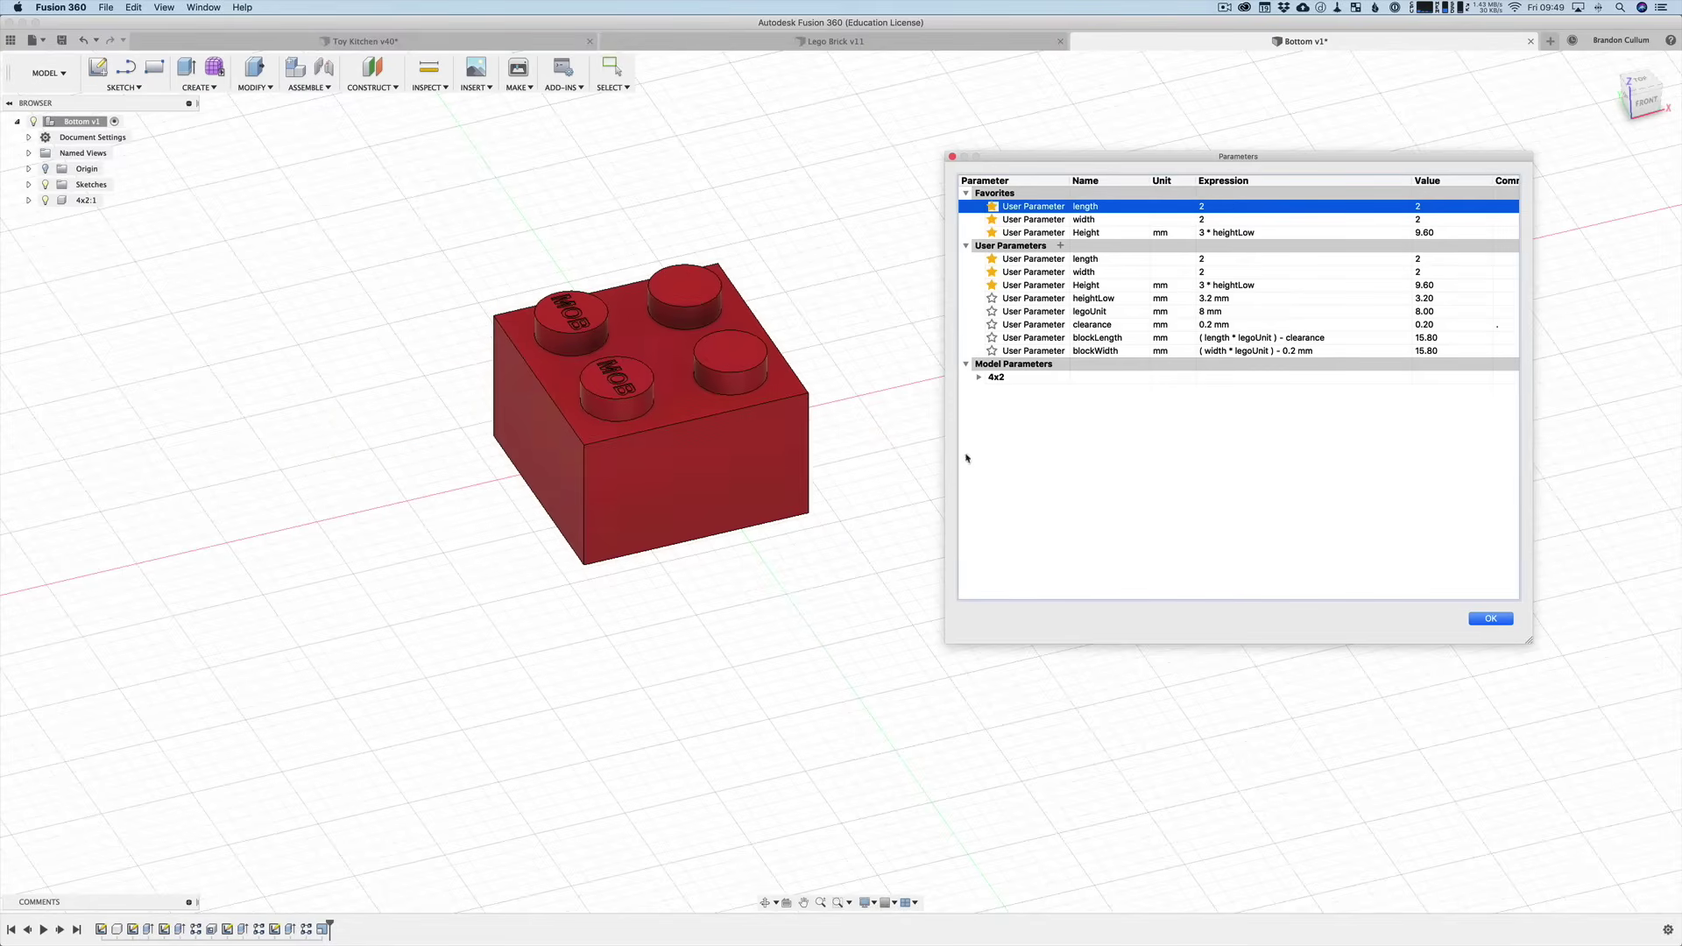
pyautogui.doubleClick(1200, 206)
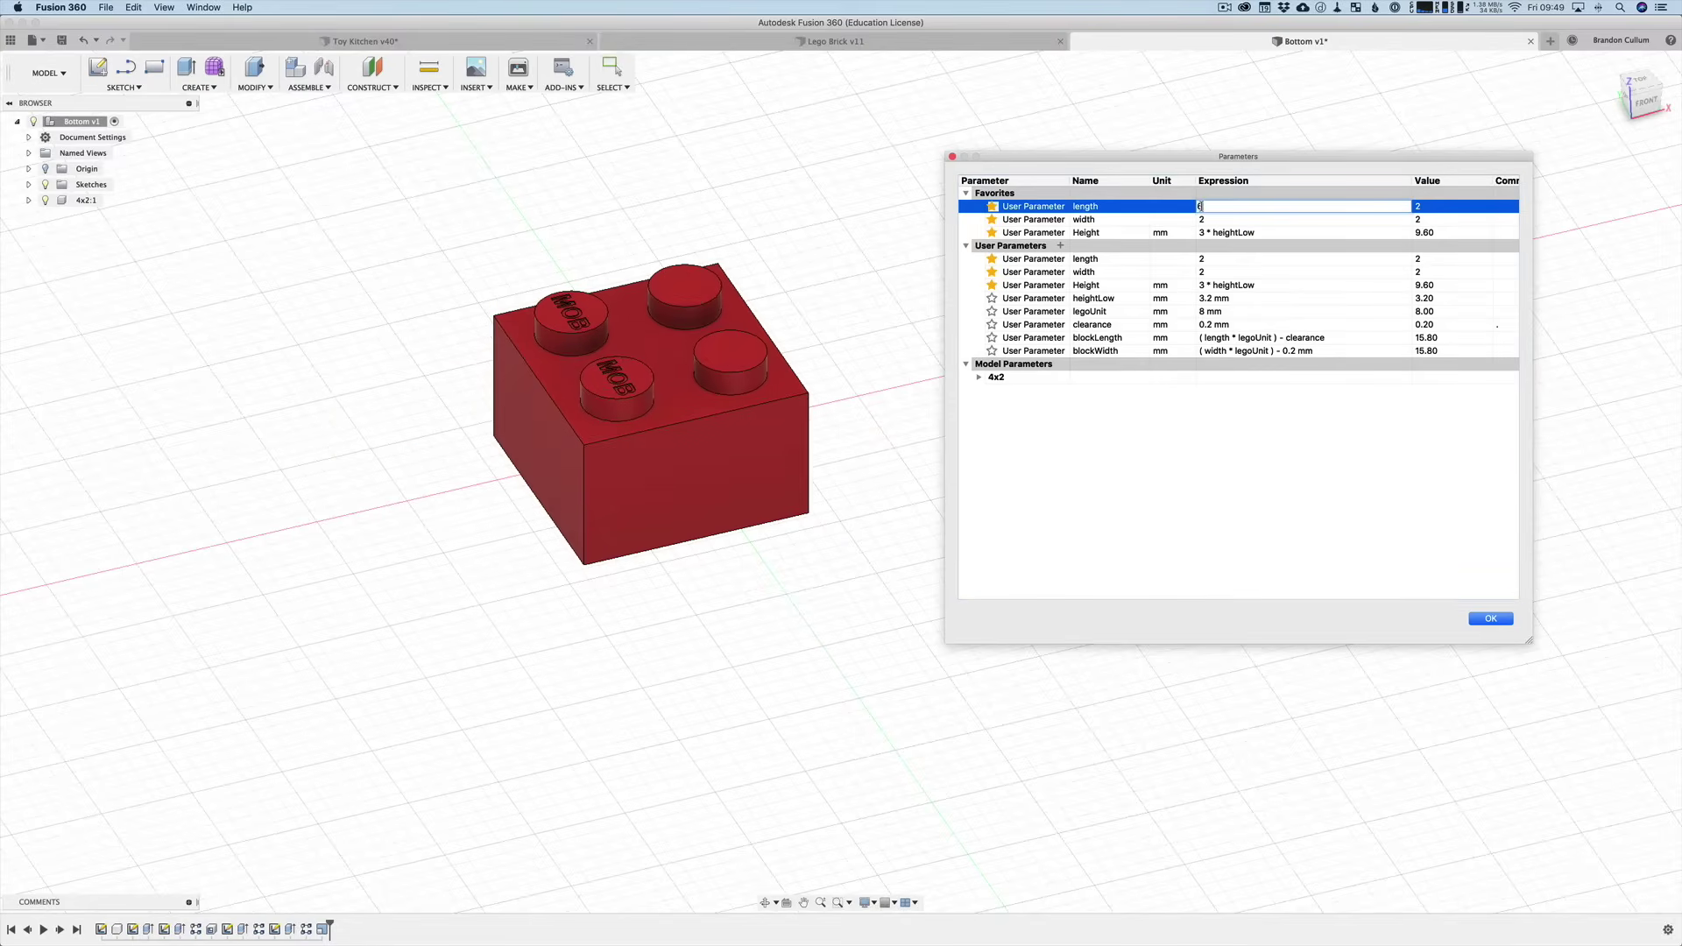
pyautogui.write('6')
pyautogui.press('Return')
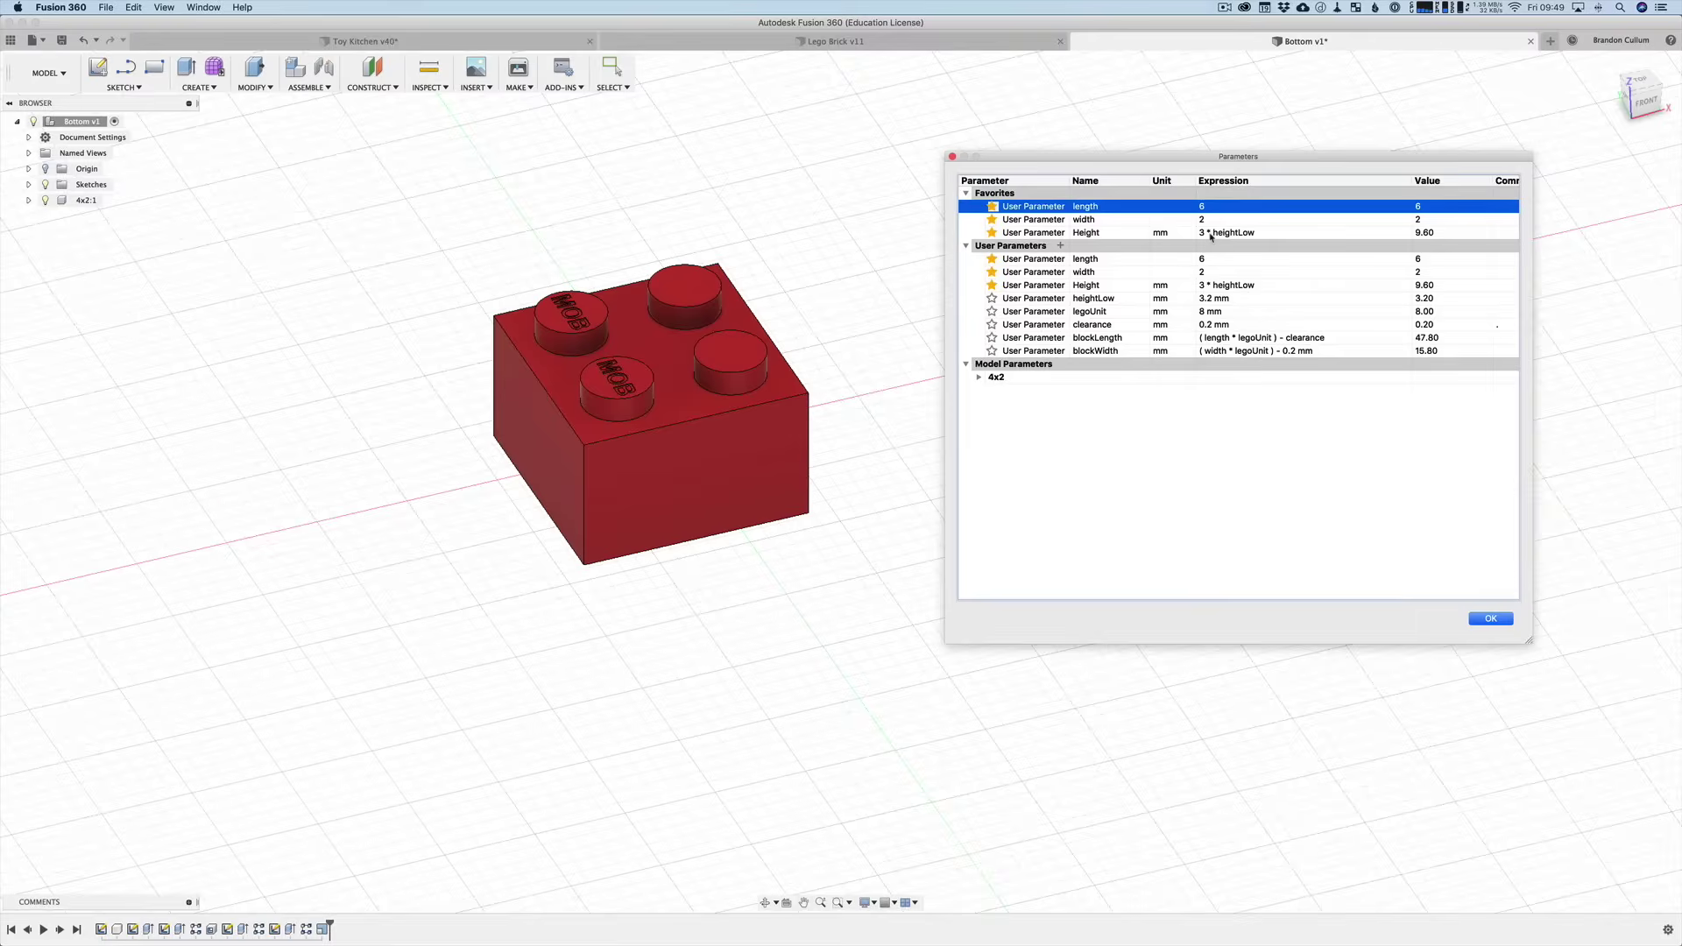
pyautogui.click(184, 447)
pyautogui.moveTo(184, 447); pyautogui.dragTo(273, 464, button='middle')
pyautogui.click(406, 118)
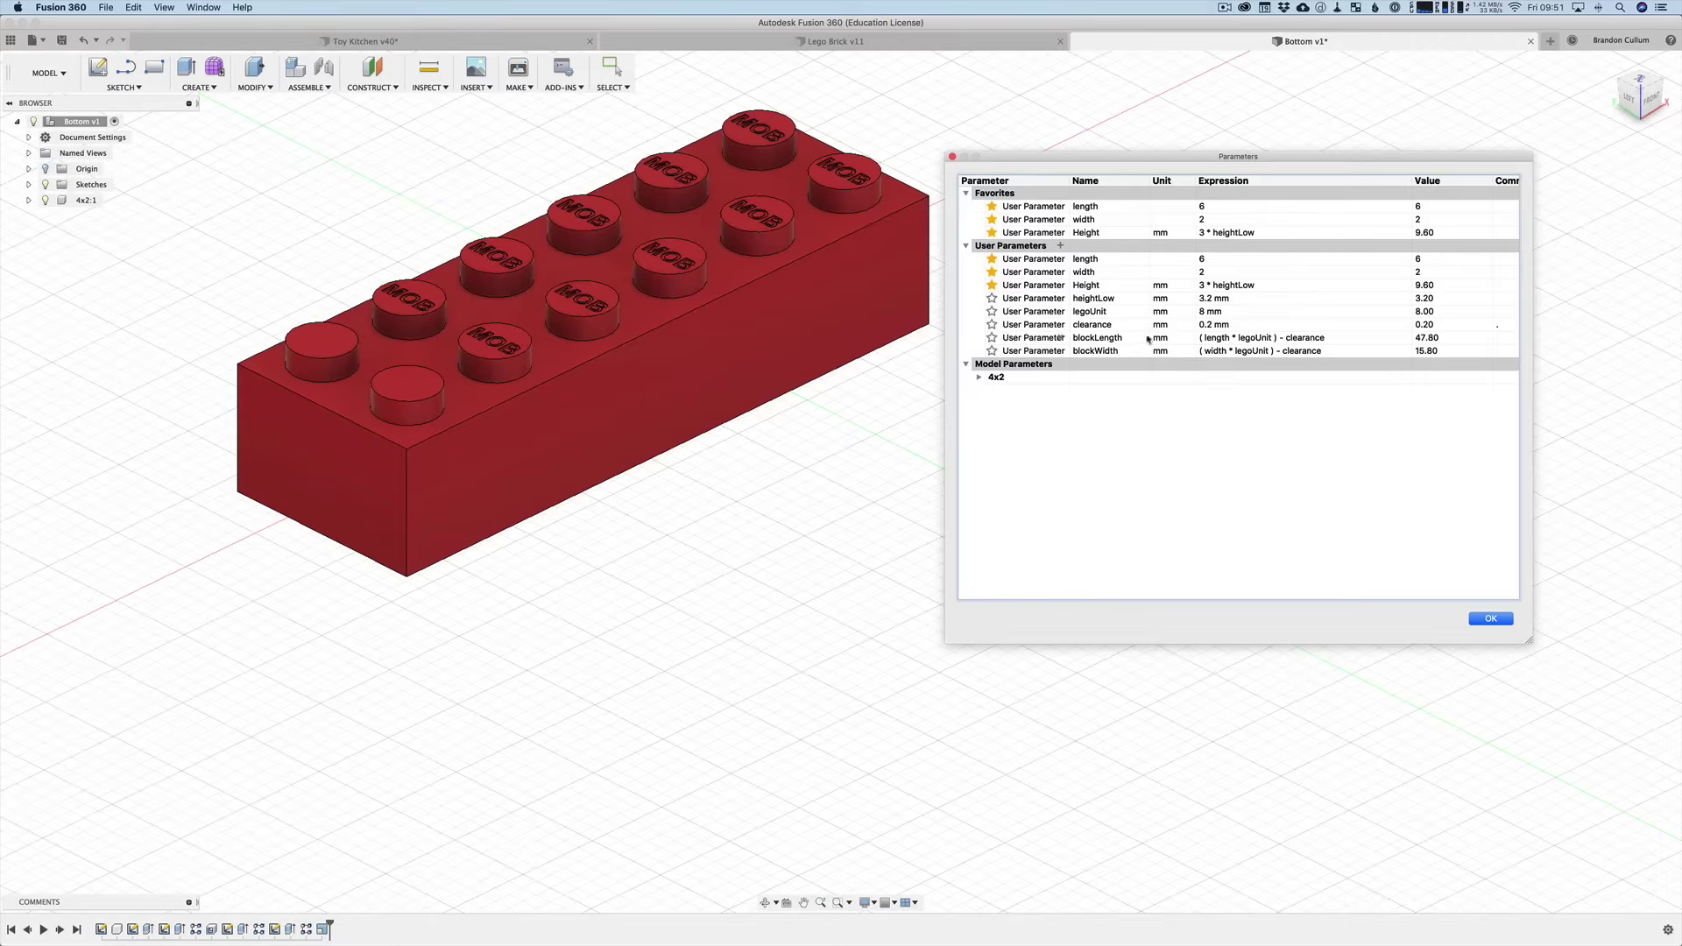
pyautogui.keyDown('shift'); pyautogui.moveTo(539, 386); pyautogui.dragTo(497, 318, button='middle'); pyautogui.keyUp('shift')
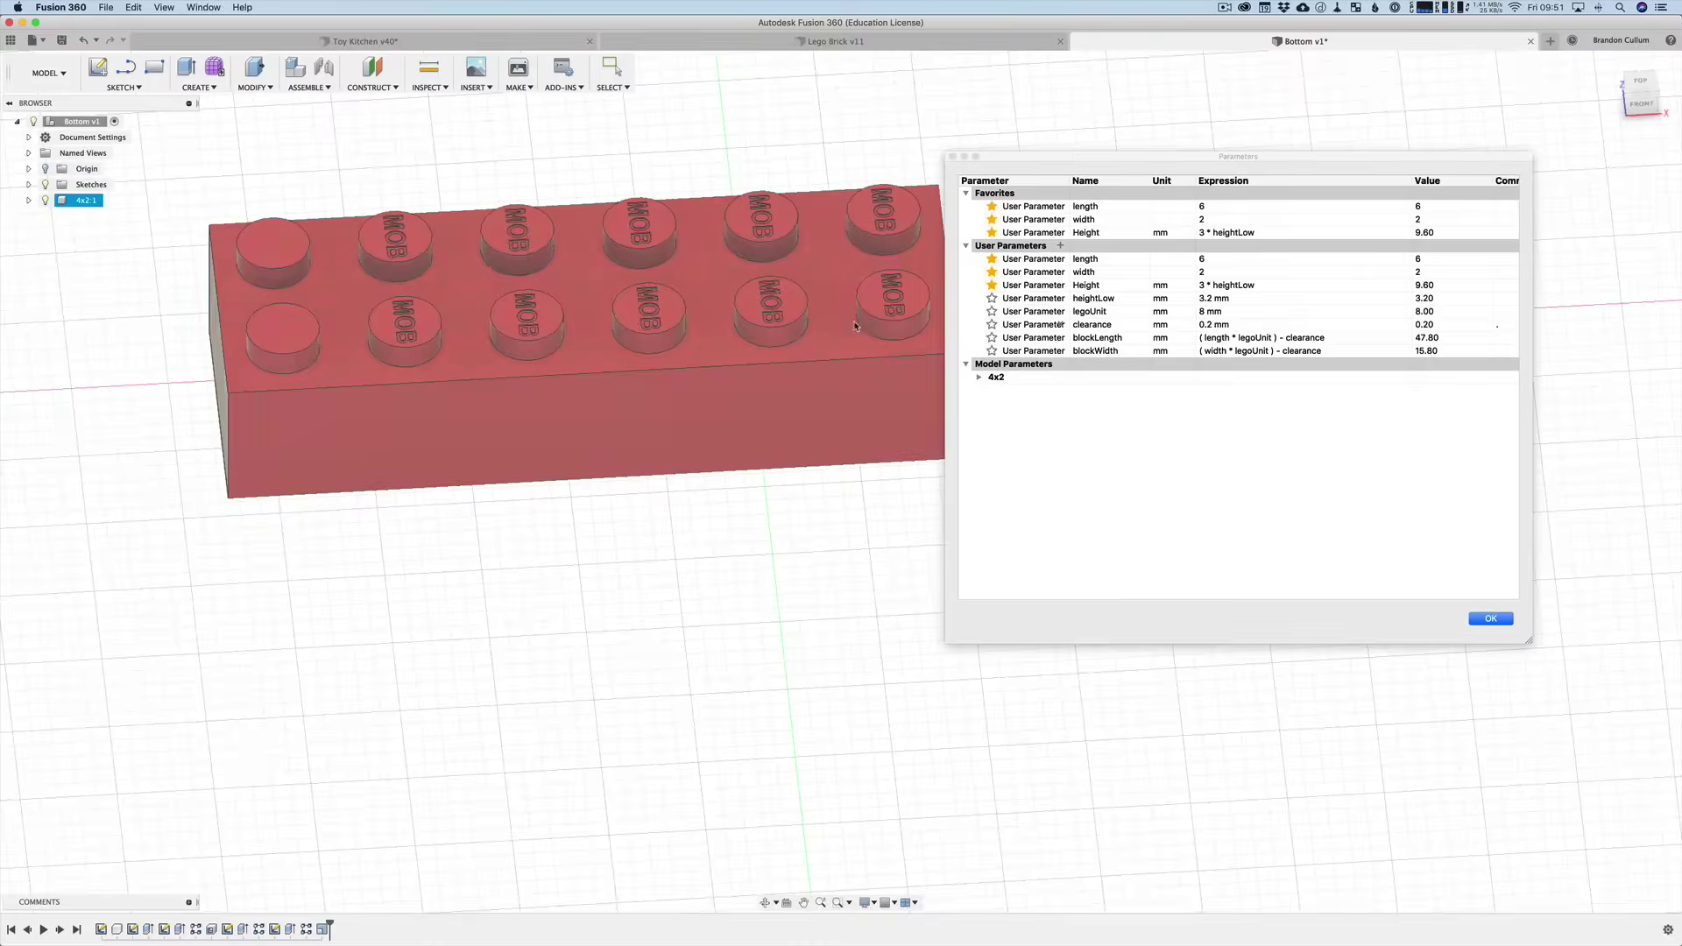
pyautogui.keyDown('shift'); pyautogui.moveTo(911, 289); pyautogui.dragTo(854, 320, button='middle'); pyautogui.keyUp('shift')
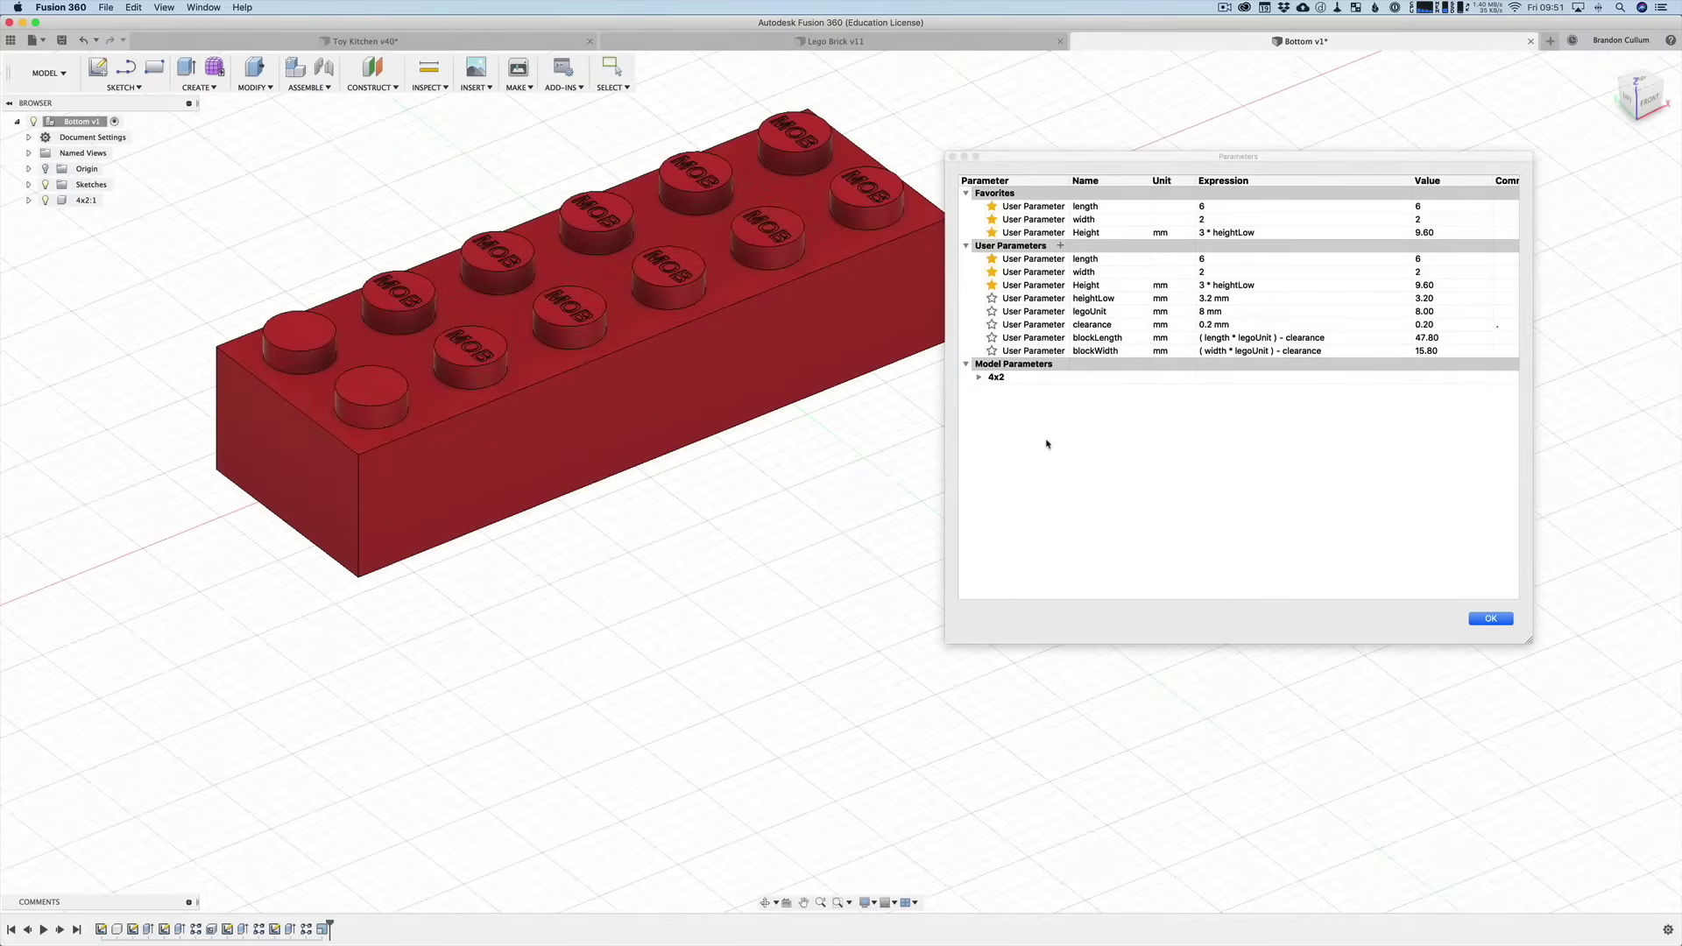
pyautogui.moveTo(839, 254)
pyautogui.mouseDown(button='middle')
pyautogui.moveTo(821, 256)
pyautogui.moveTo(836, 252)
pyautogui.mouseUp(button='middle')
# Step: Expand the 4x2 brick's model parameters in the Parameters table
pyautogui.click(979, 378)
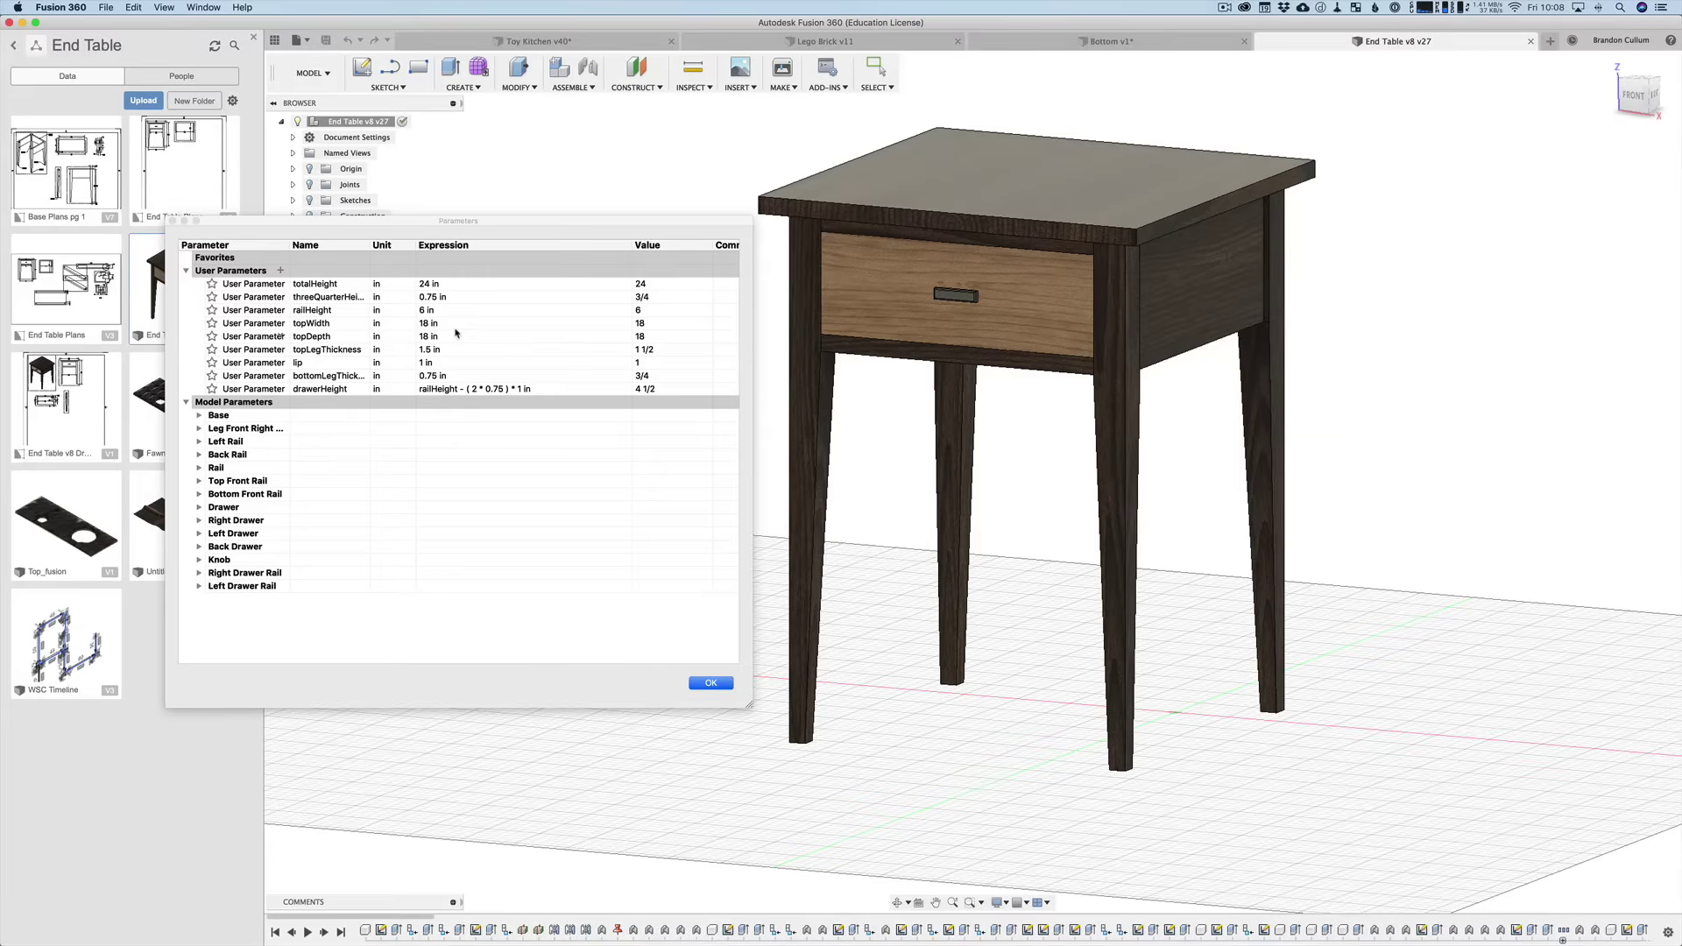
# Step: Return the end table to its home view and set railHeight to 15 in
pyautogui.keyDown('shift'); pyautogui.moveTo(1397, 421); pyautogui.dragTo(1303, 364, button='middle'); pyautogui.keyUp('shift')
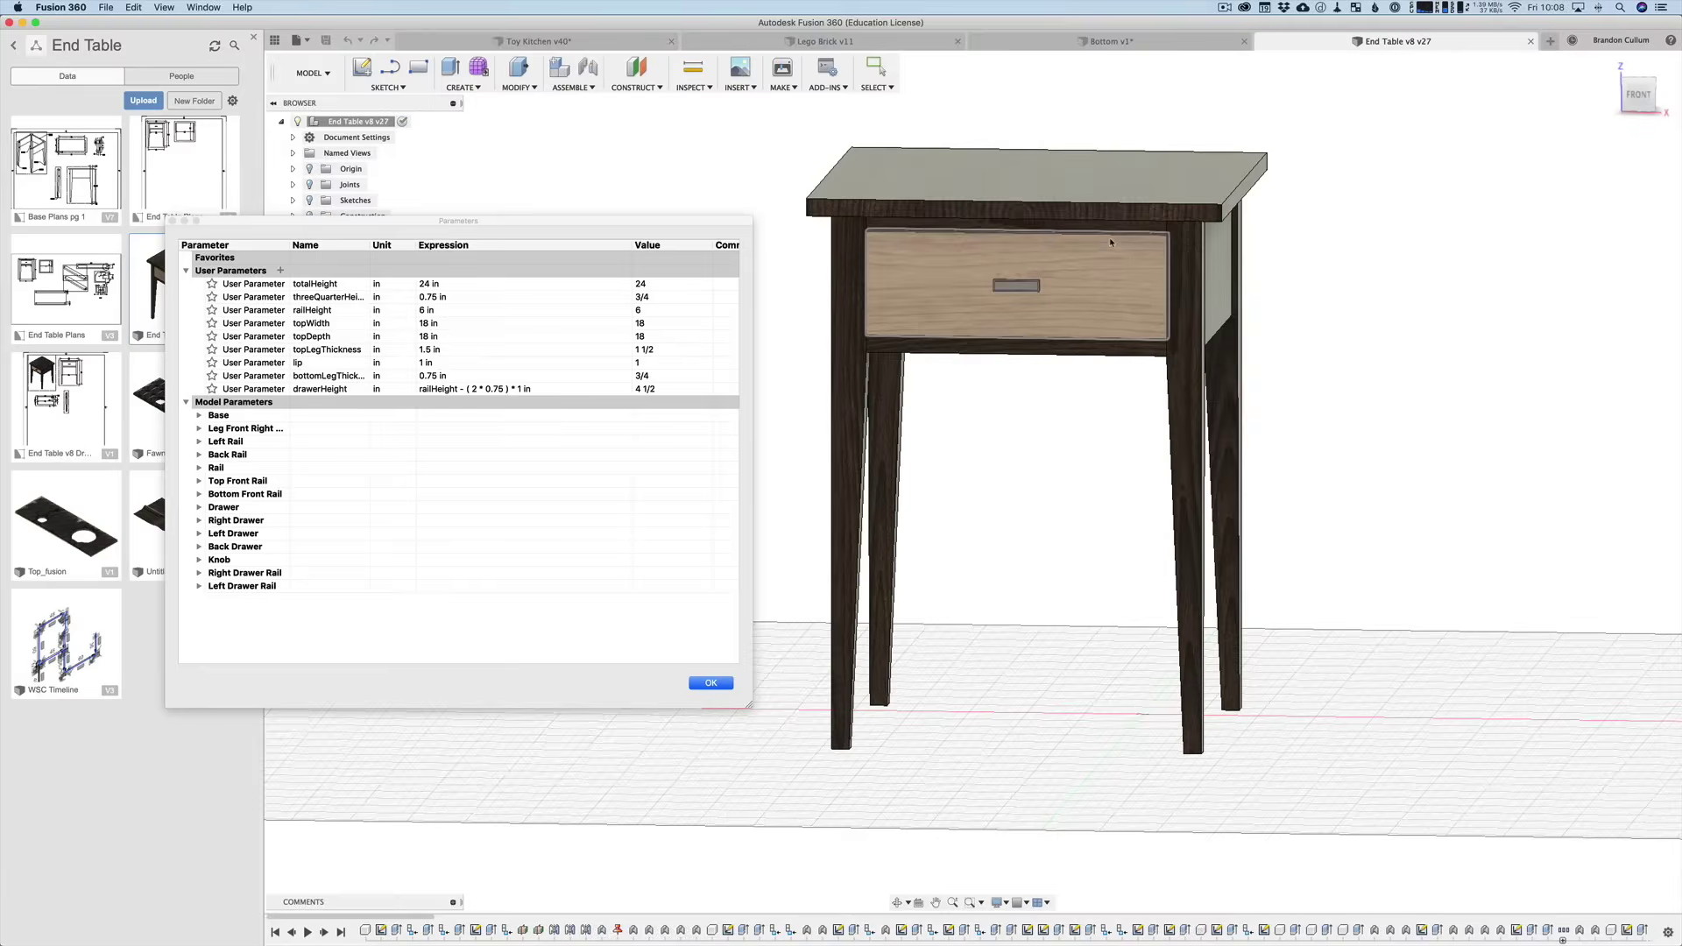
pyautogui.press('F6')
pyautogui.click(428, 311)
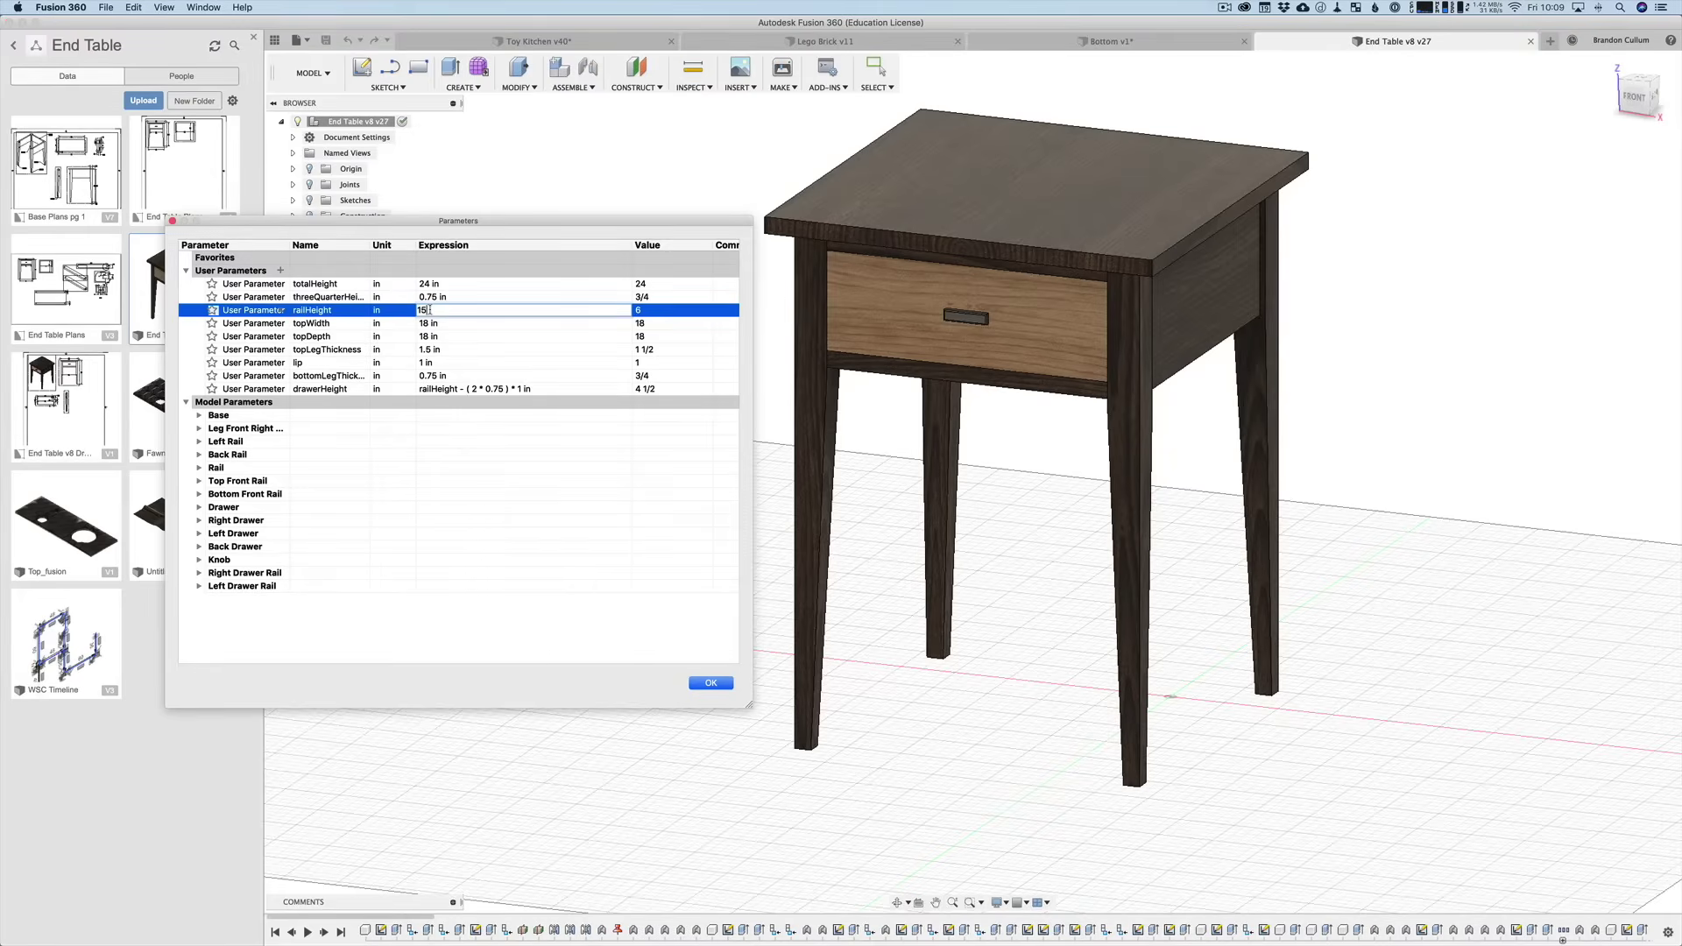
pyautogui.press('Return')
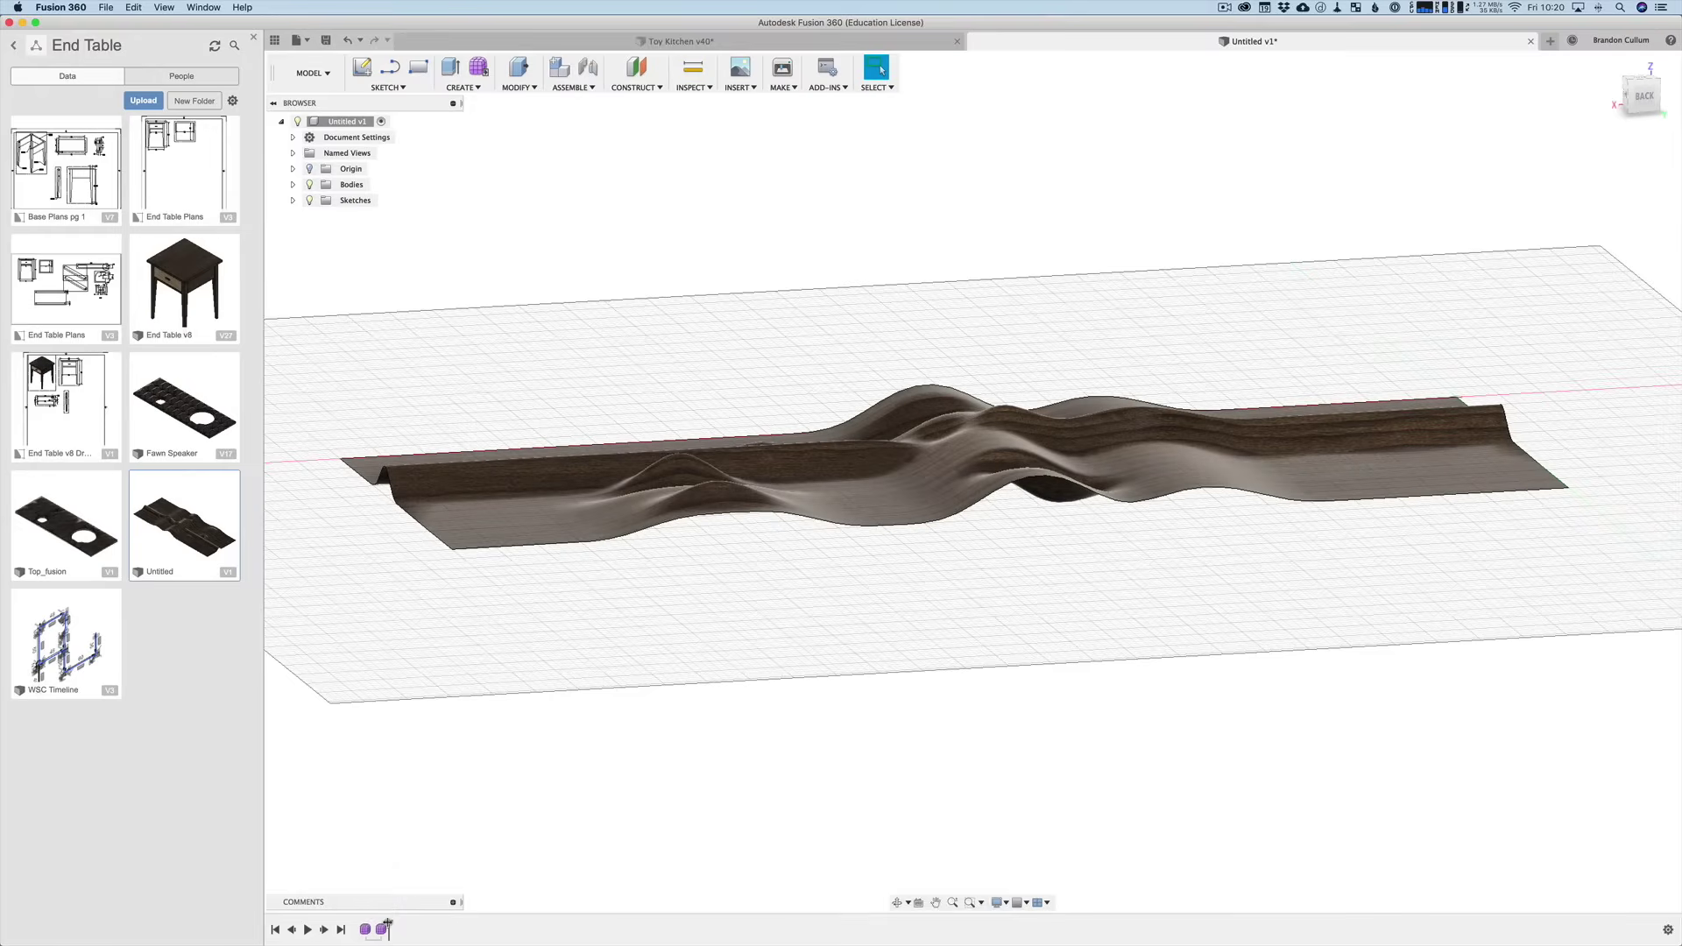
# Step: Roll the timeline back one feature and edit the Form feature
pyautogui.moveTo(389, 926); pyautogui.dragTo(375, 931)
pyautogui.click(366, 931)
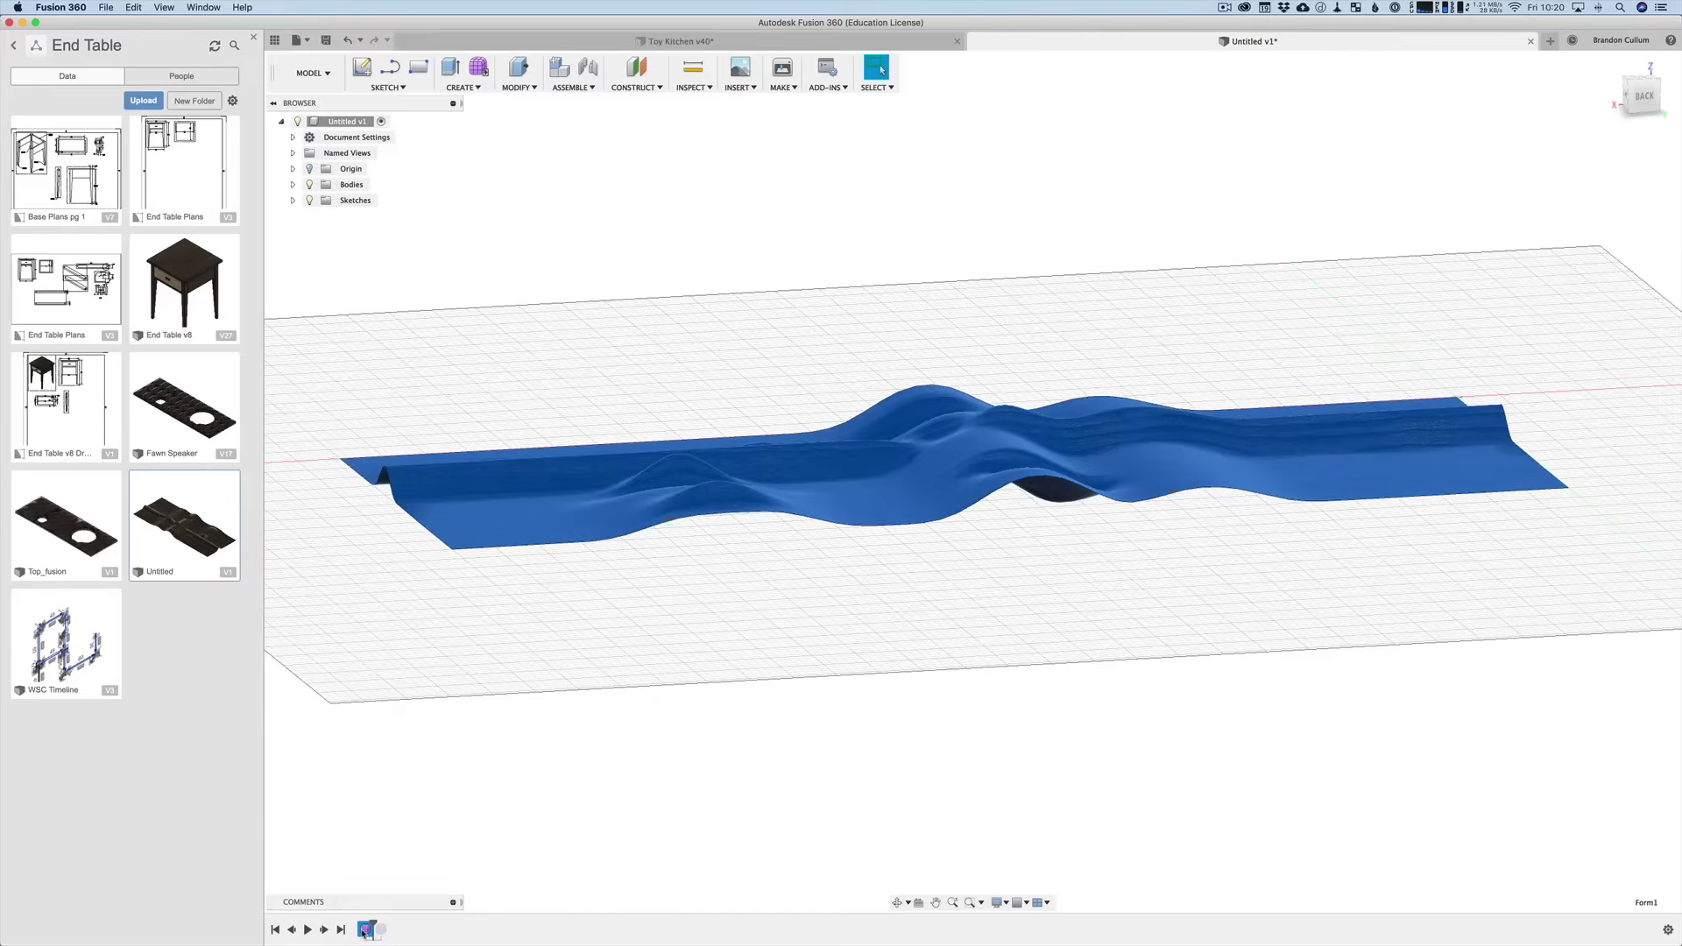
pyautogui.rightClick(365, 931)
pyautogui.click(582, 778)
pyautogui.rightClick(366, 930)
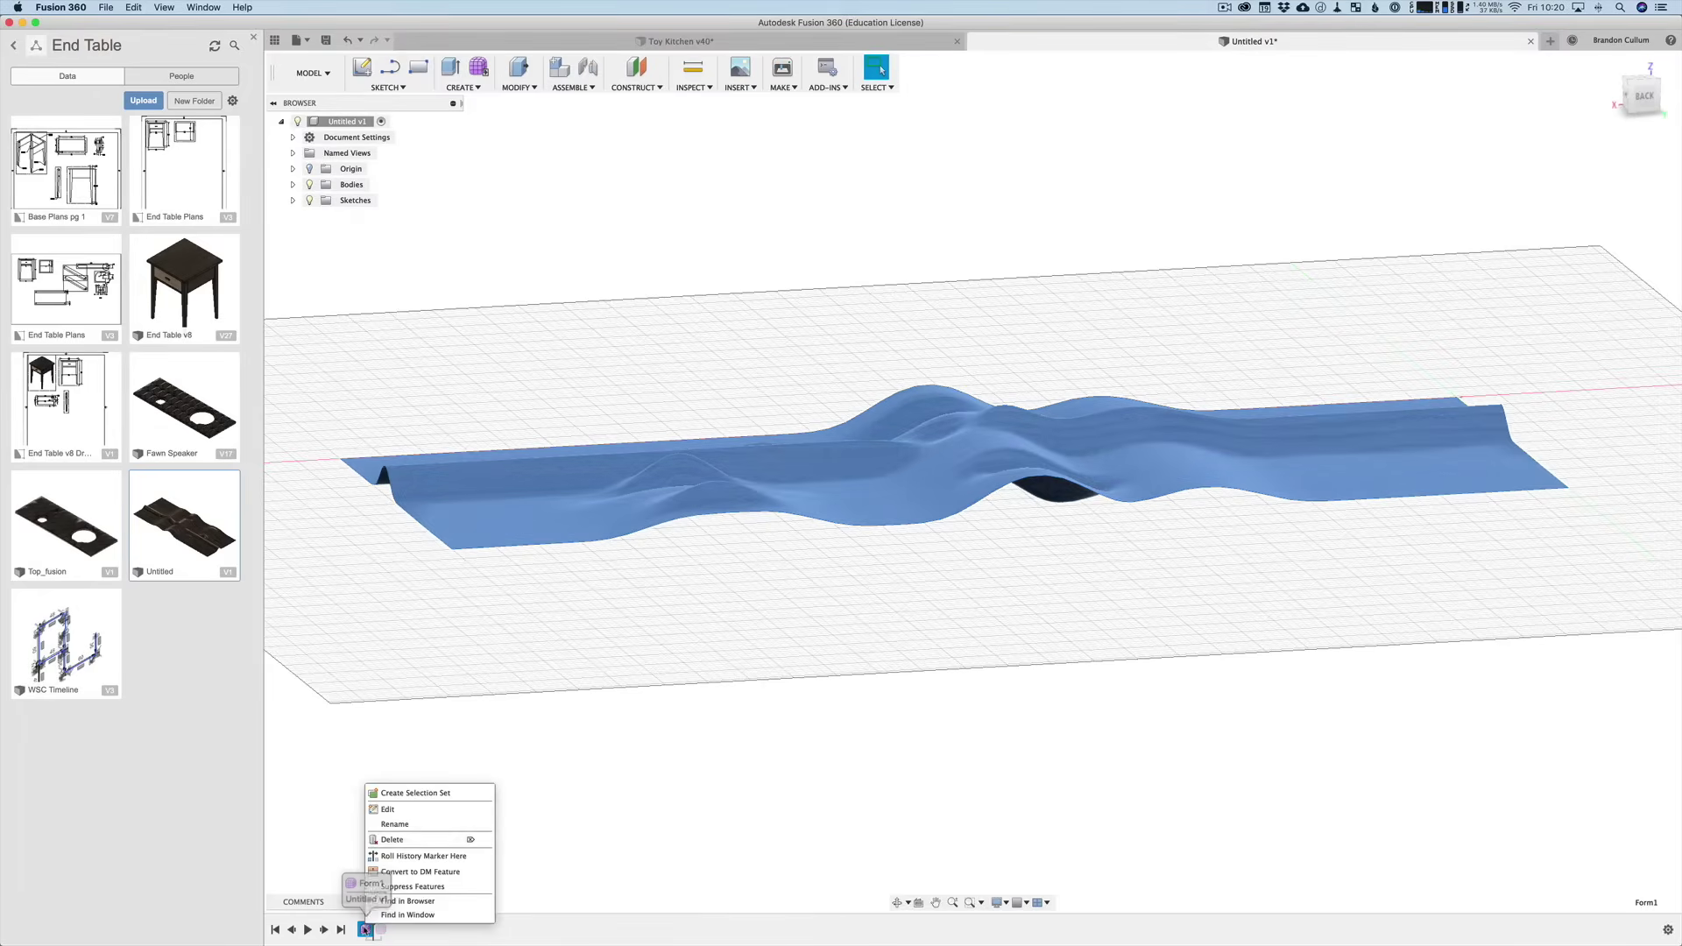
pyautogui.click(386, 808)
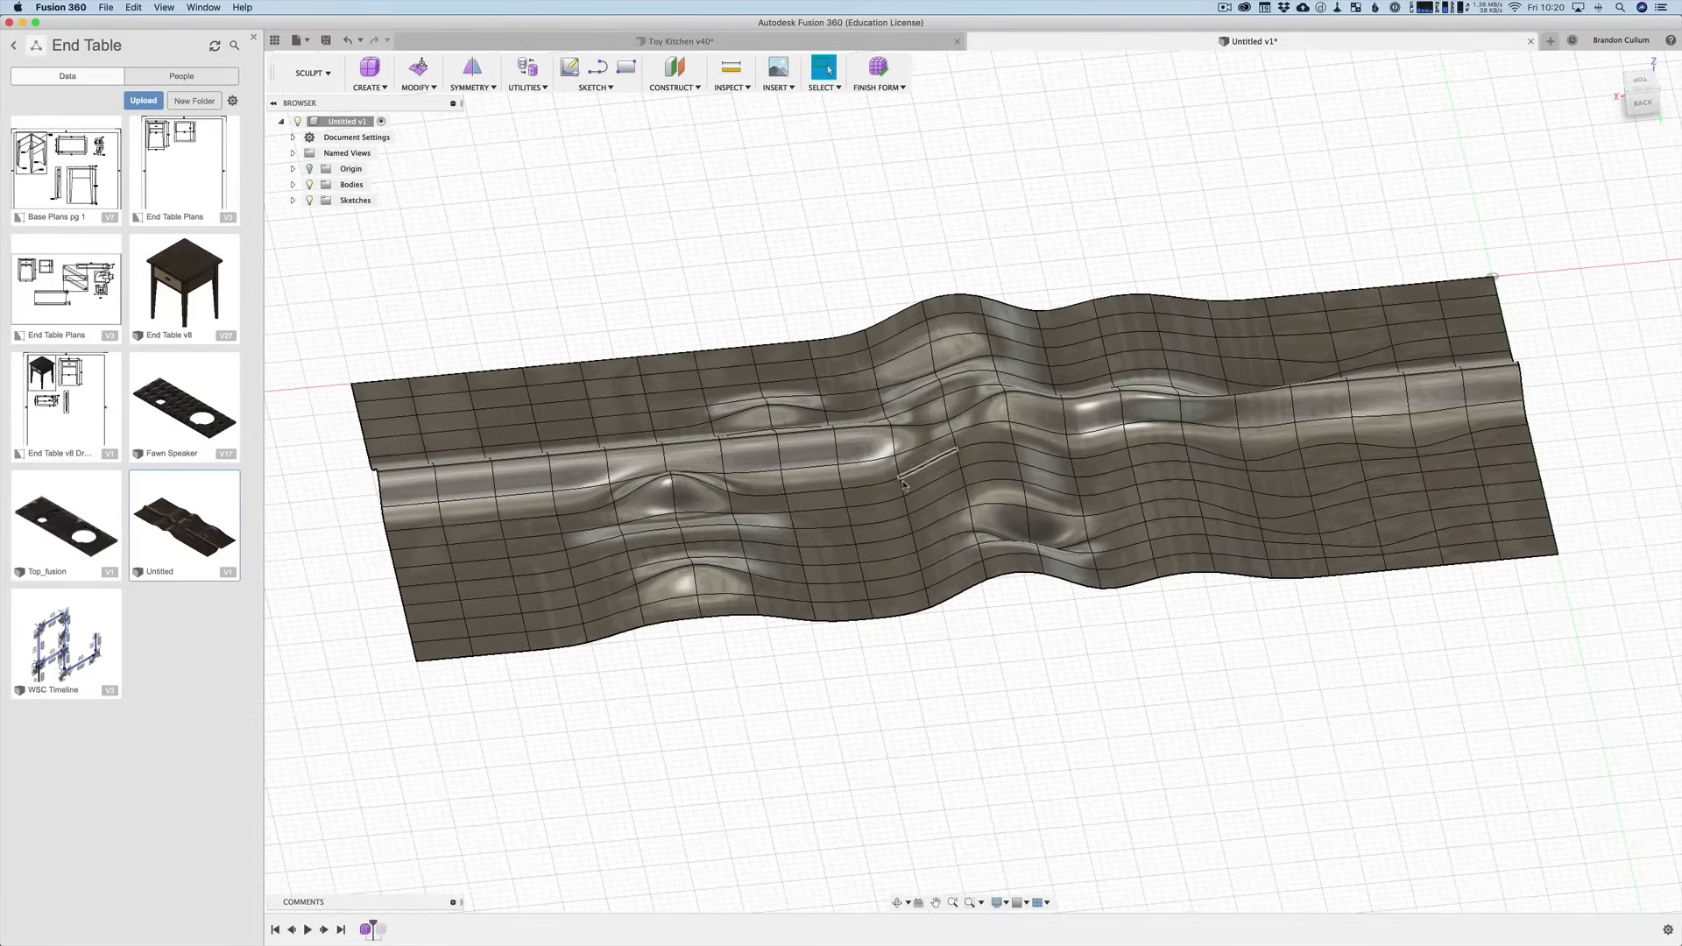
# Step: With Edit Form, pull a middle face of the surface up 19/32" into a bump
pyautogui.click(419, 87)
pyautogui.click(417, 107)
pyautogui.click(806, 448)
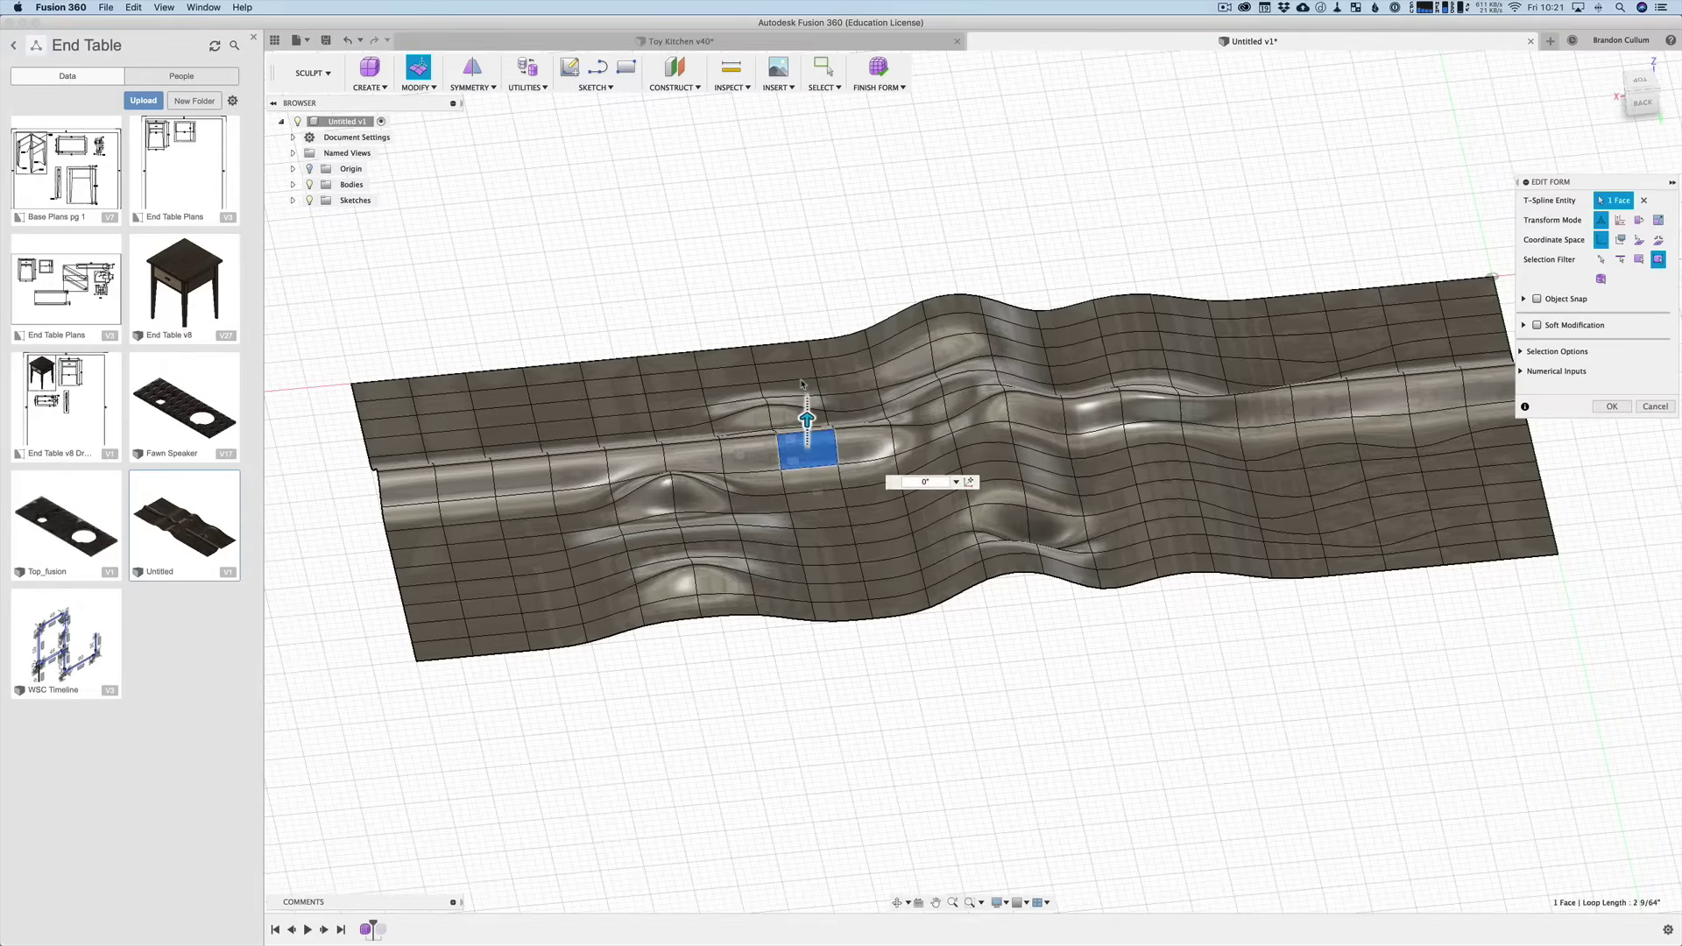
pyautogui.moveTo(805, 447); pyautogui.dragTo(759, 443)
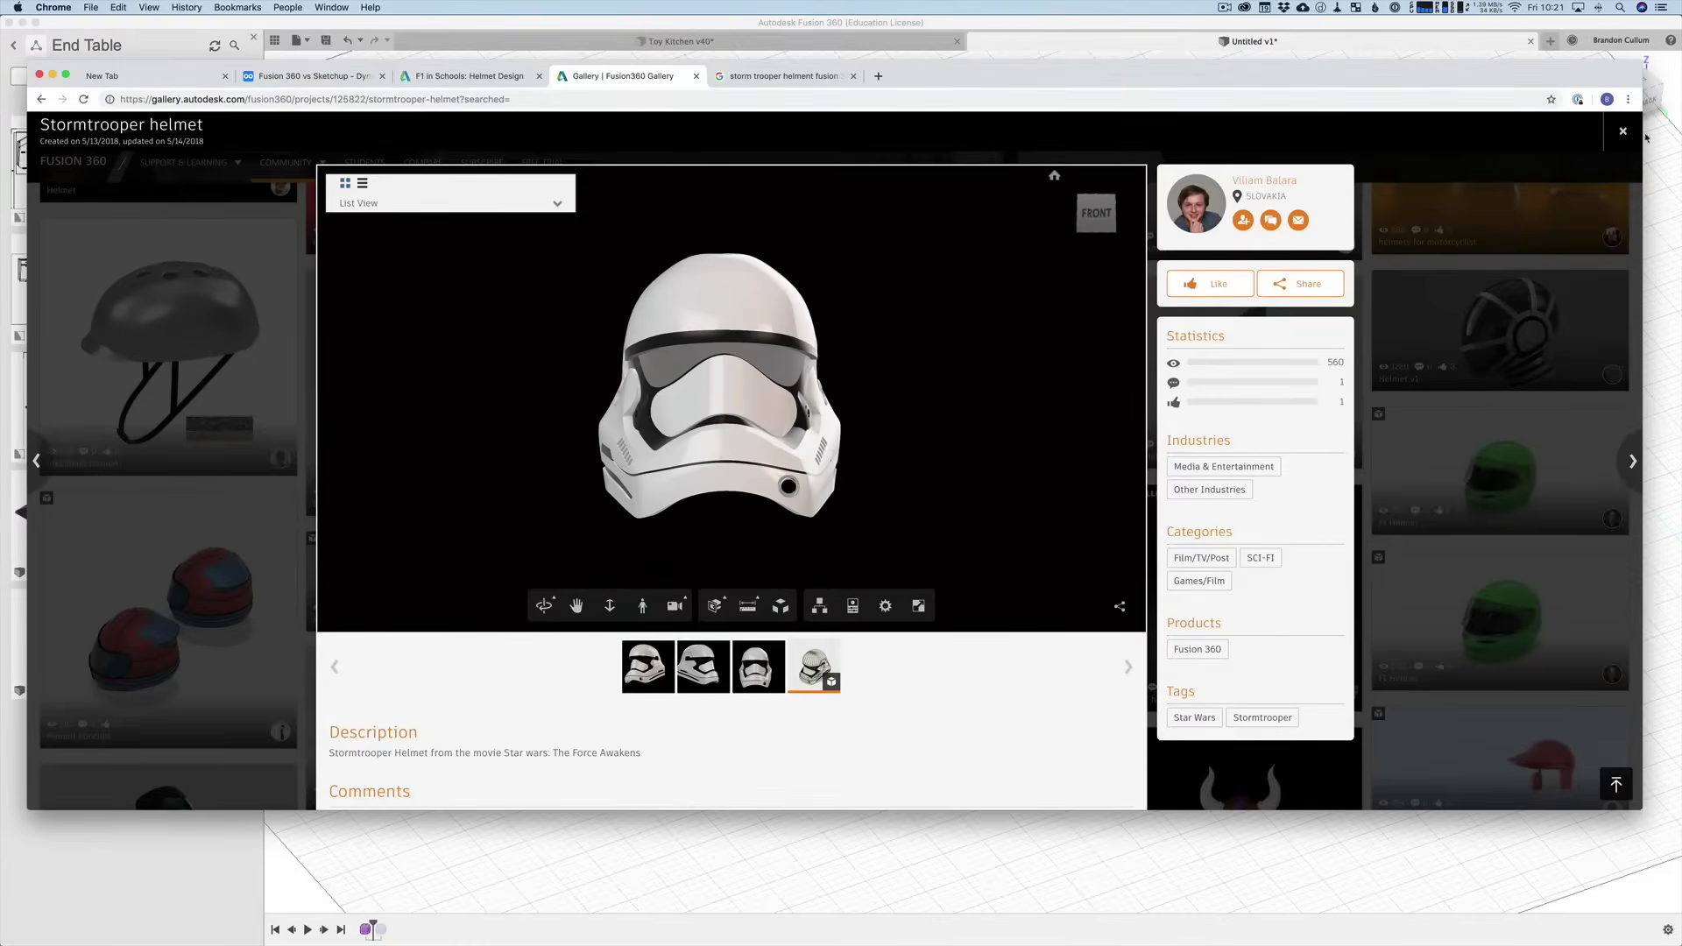
# Step: Close the Stormtrooper helmet viewer and scroll down the Gallery's helmet results grid
pyautogui.click(1622, 133)
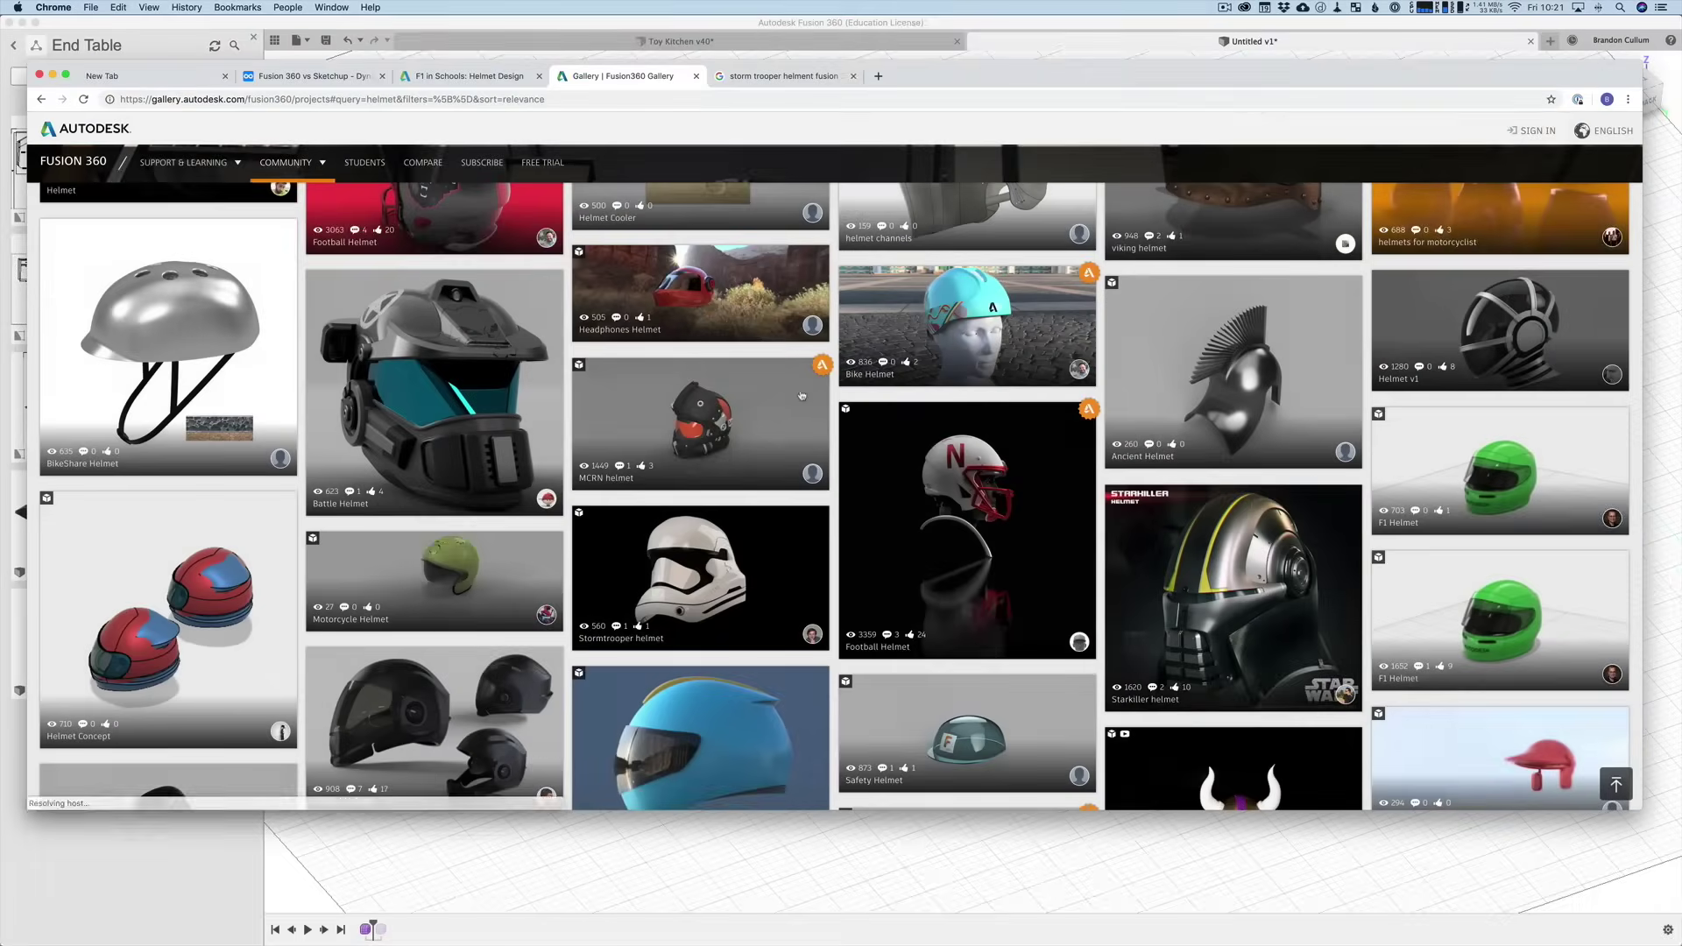
pyautogui.scroll(-1, 796, 394)
pyautogui.scroll(-3, 796, 394)
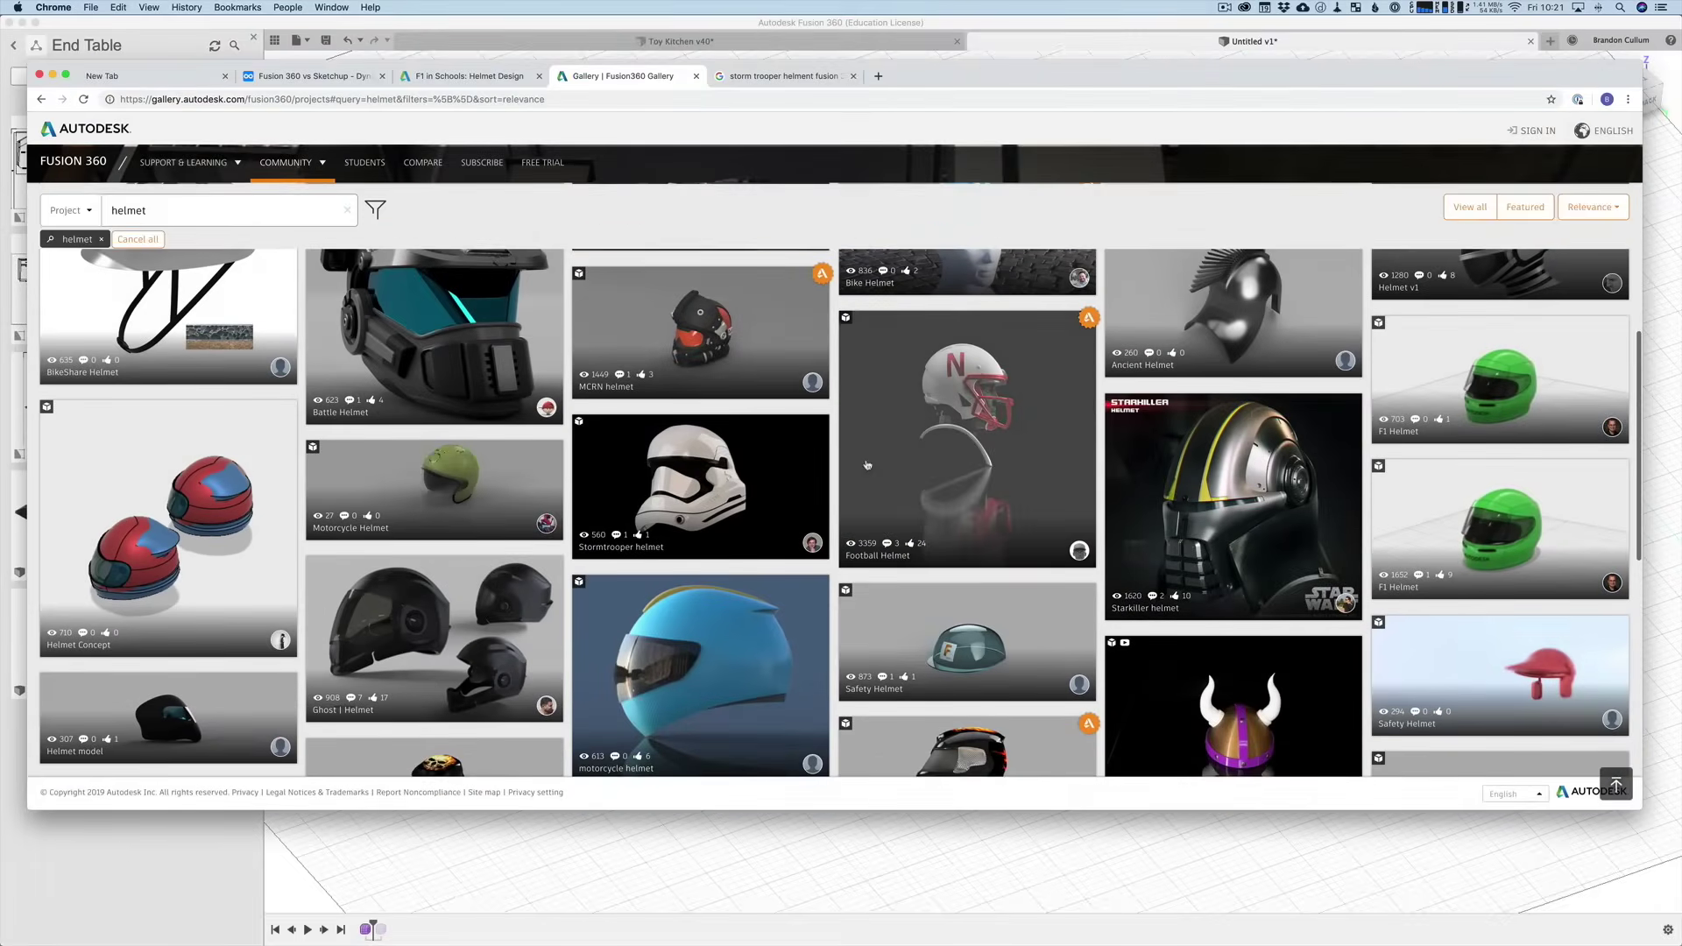
pyautogui.scroll(1, 867, 465)
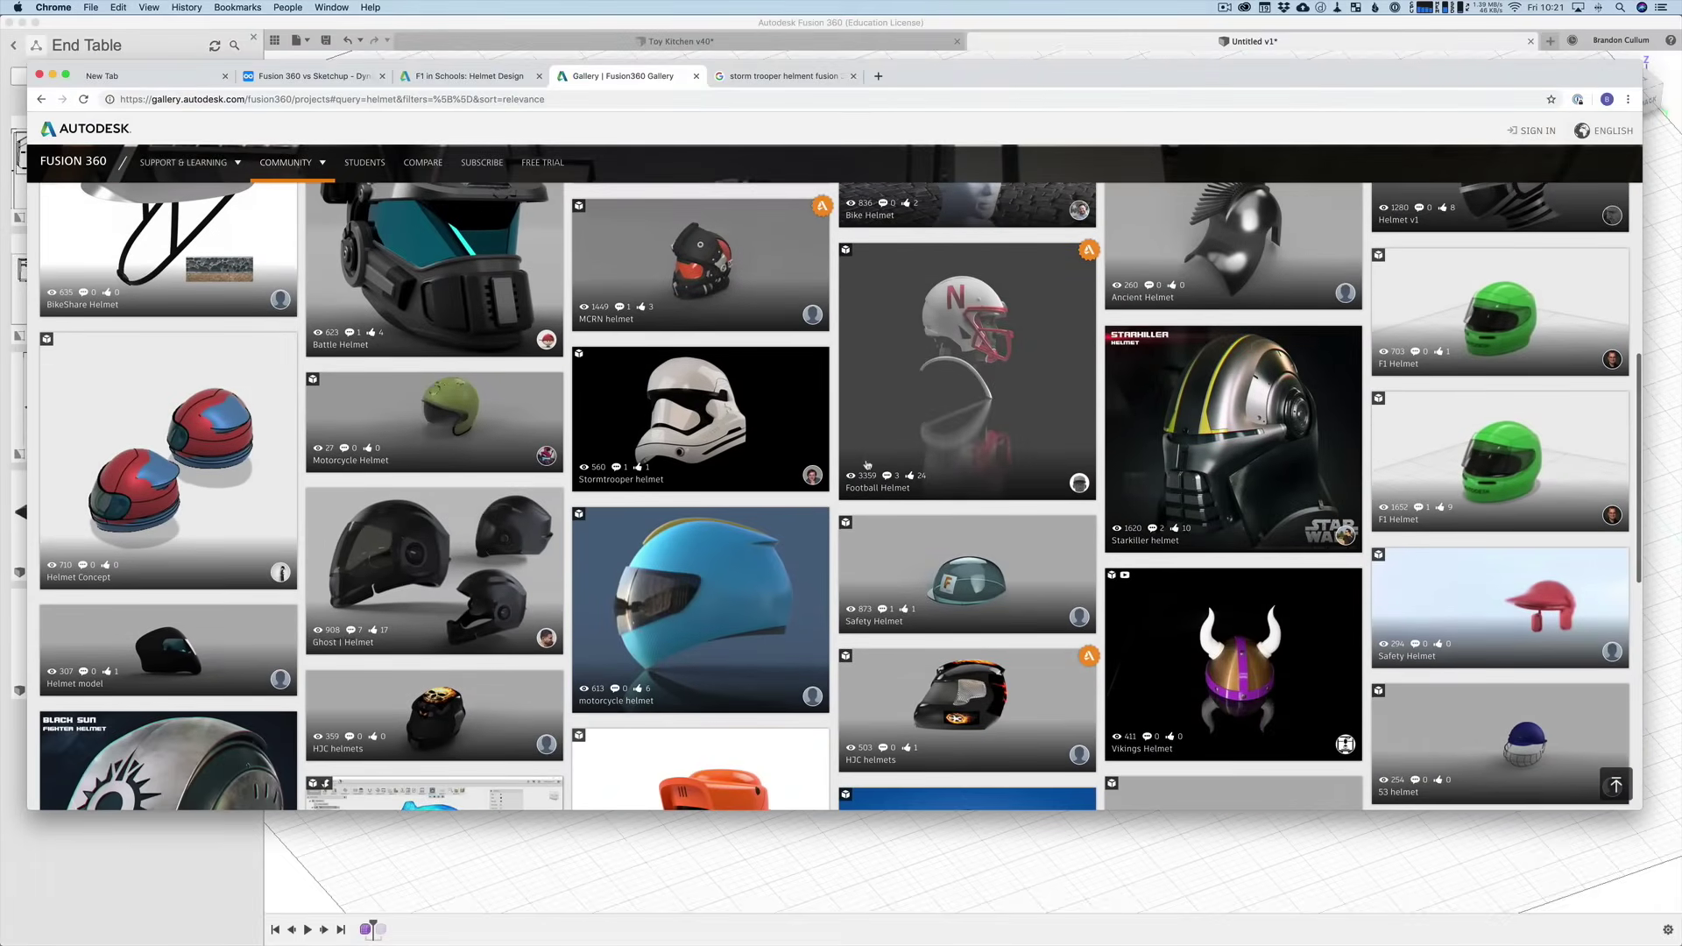
pyautogui.scroll(-5, 867, 464)
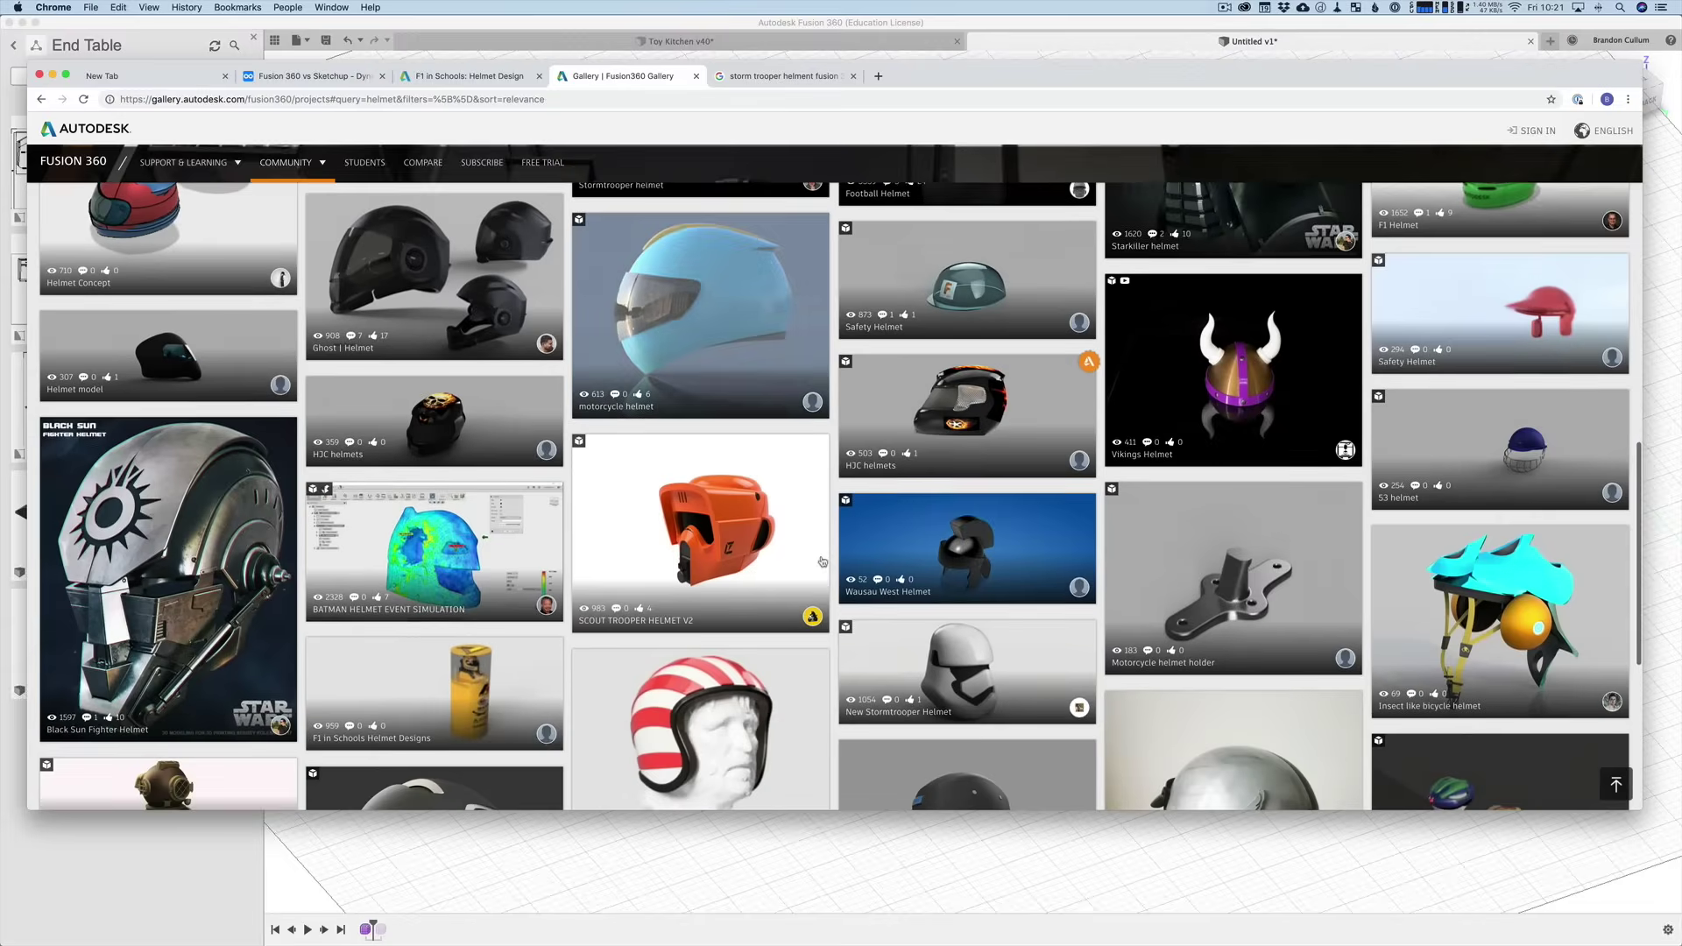
pyautogui.scroll(-7, 801, 526)
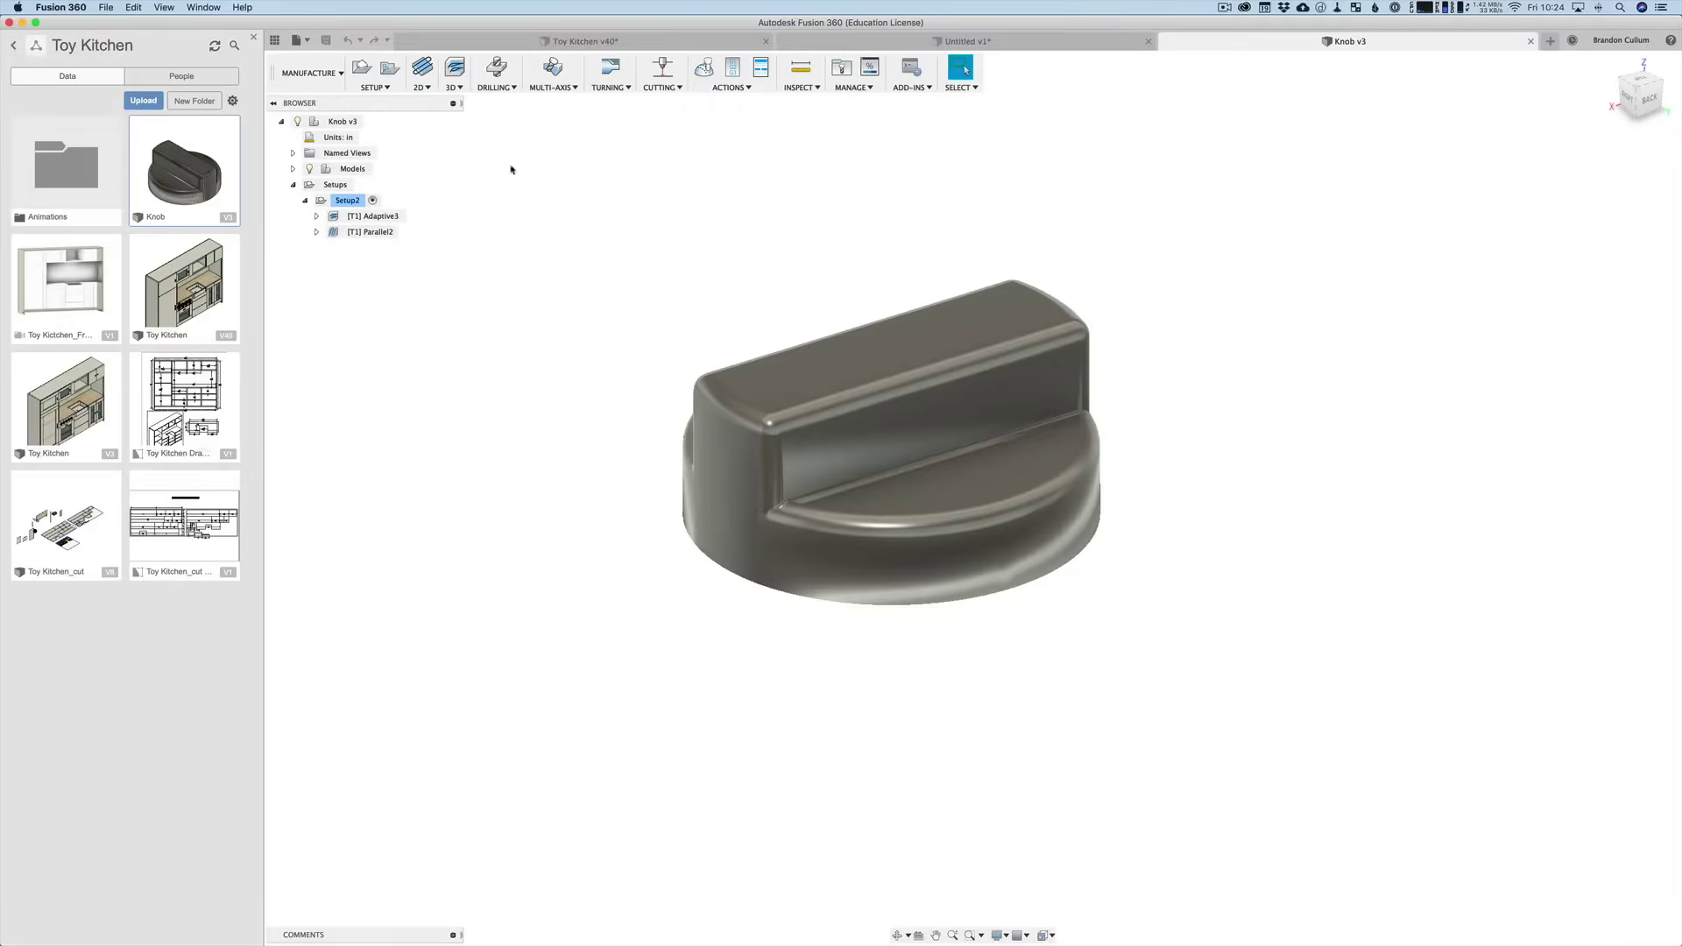
# Step: Run Simulate on the knob's Setup2 from the Browser
pyautogui.click(310, 73)
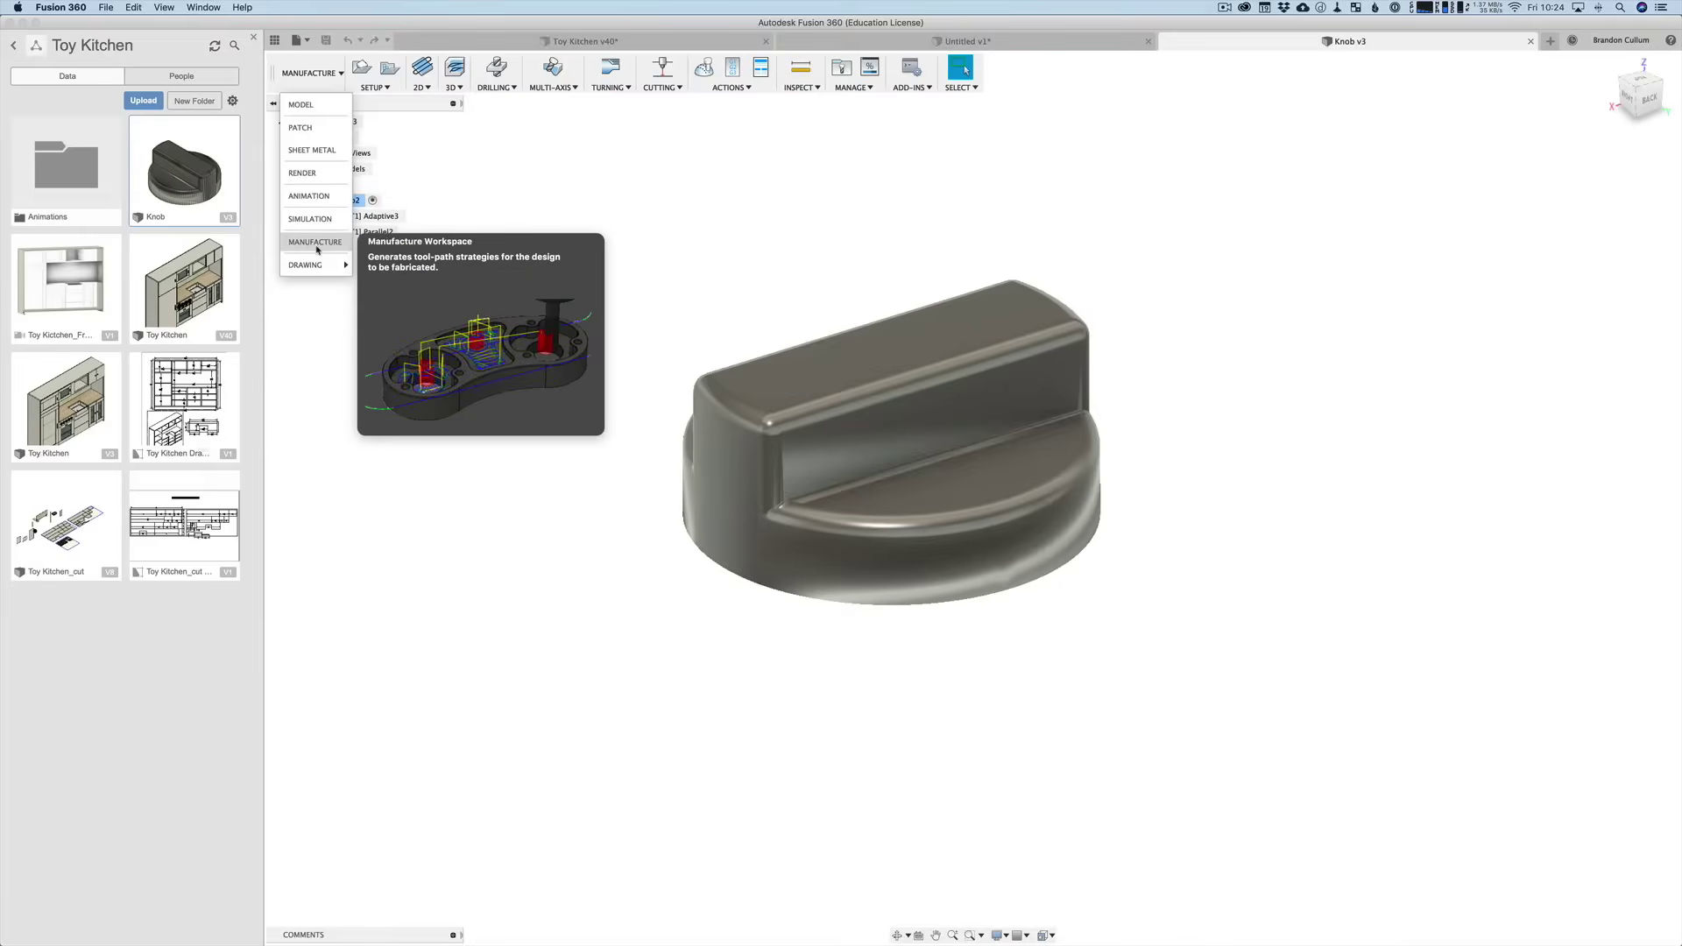
pyautogui.click(474, 214)
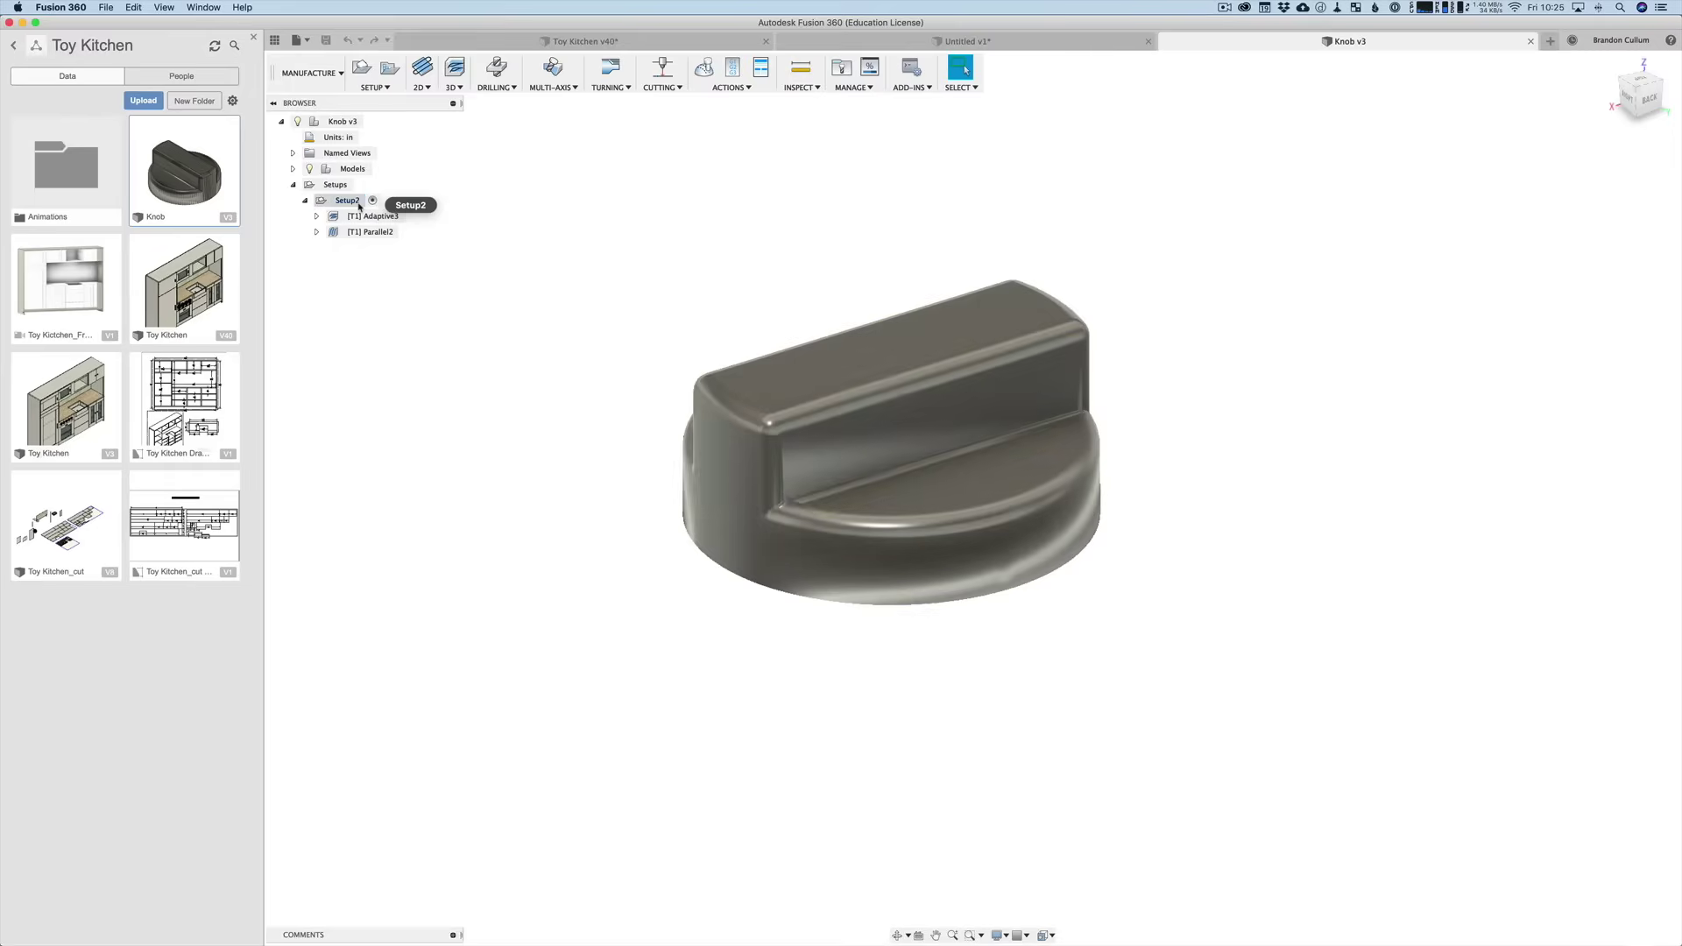
pyautogui.rightClick(360, 206)
pyautogui.click(391, 291)
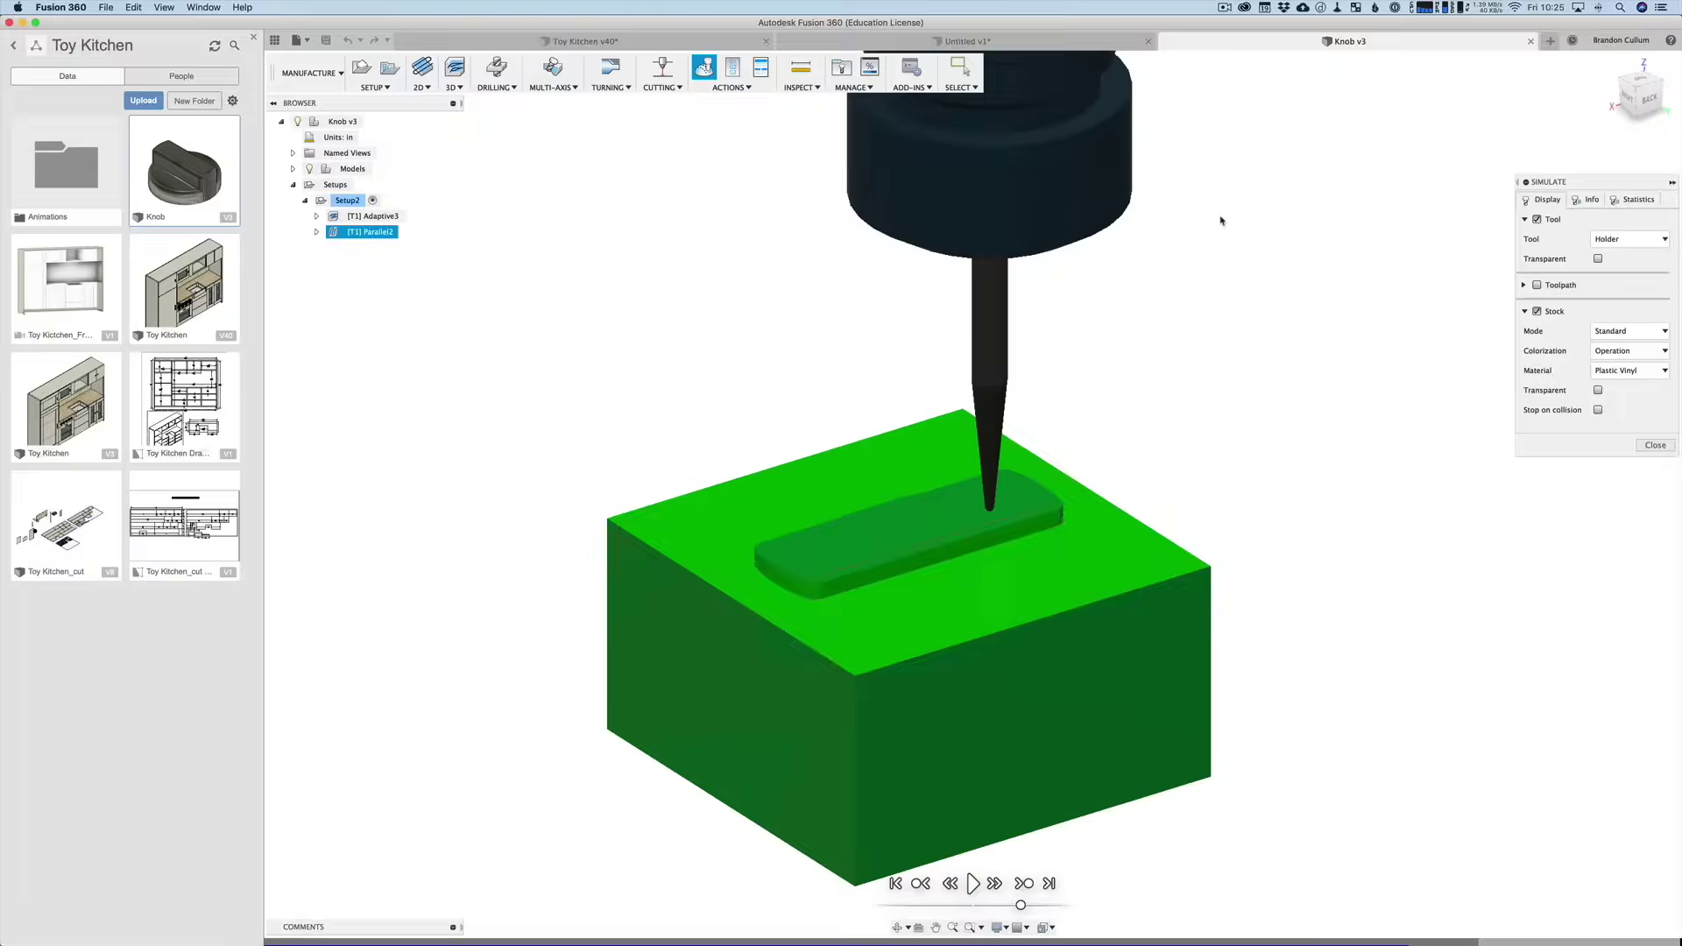
# Step: Reset Setup2 to raw stock and play the simulation through both knob toolpaths
pyautogui.scroll(3, 1222, 222)
pyautogui.scroll(-2, 1222, 222)
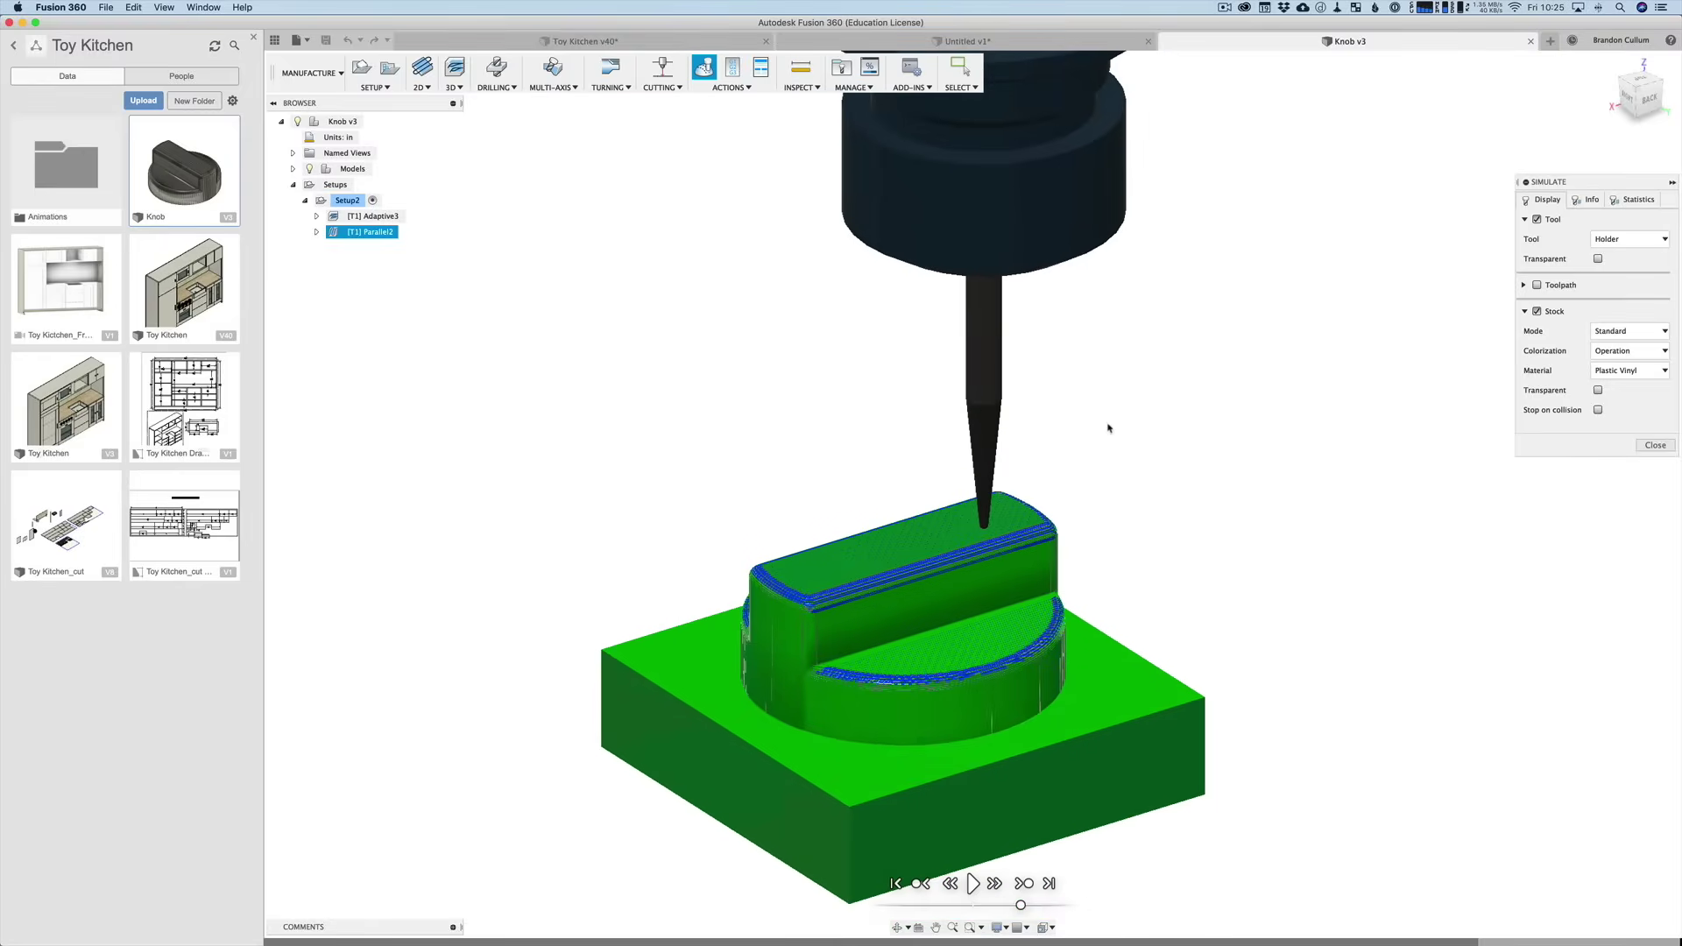
pyautogui.scroll(-3, 1108, 447)
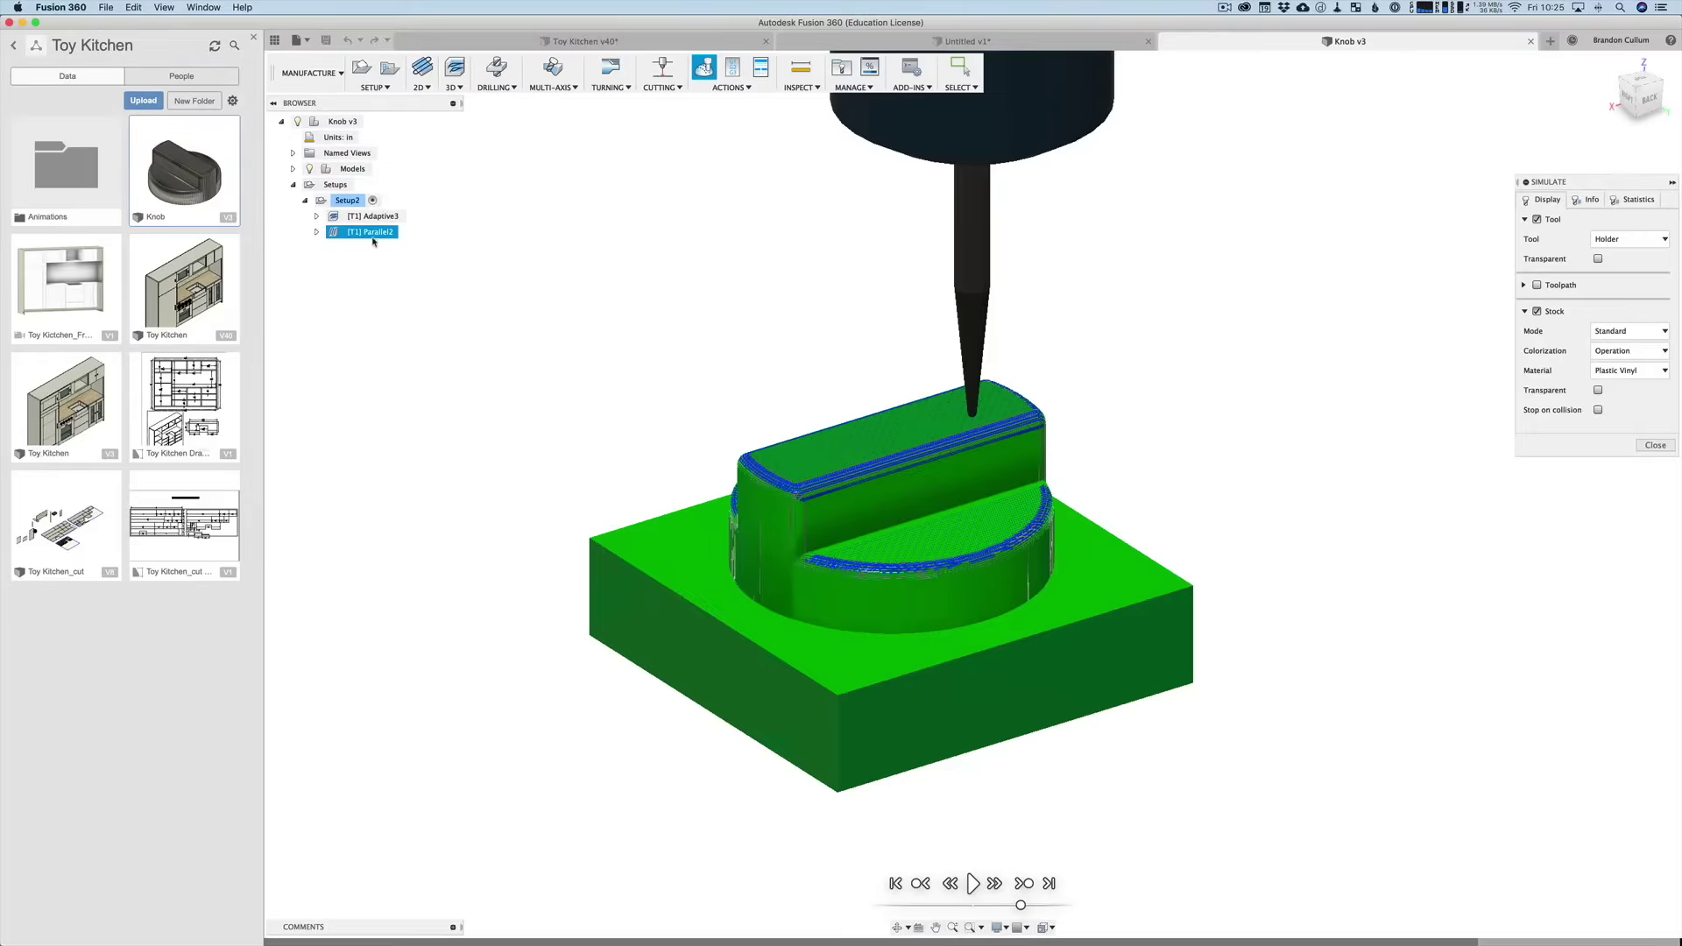
pyautogui.click(348, 200)
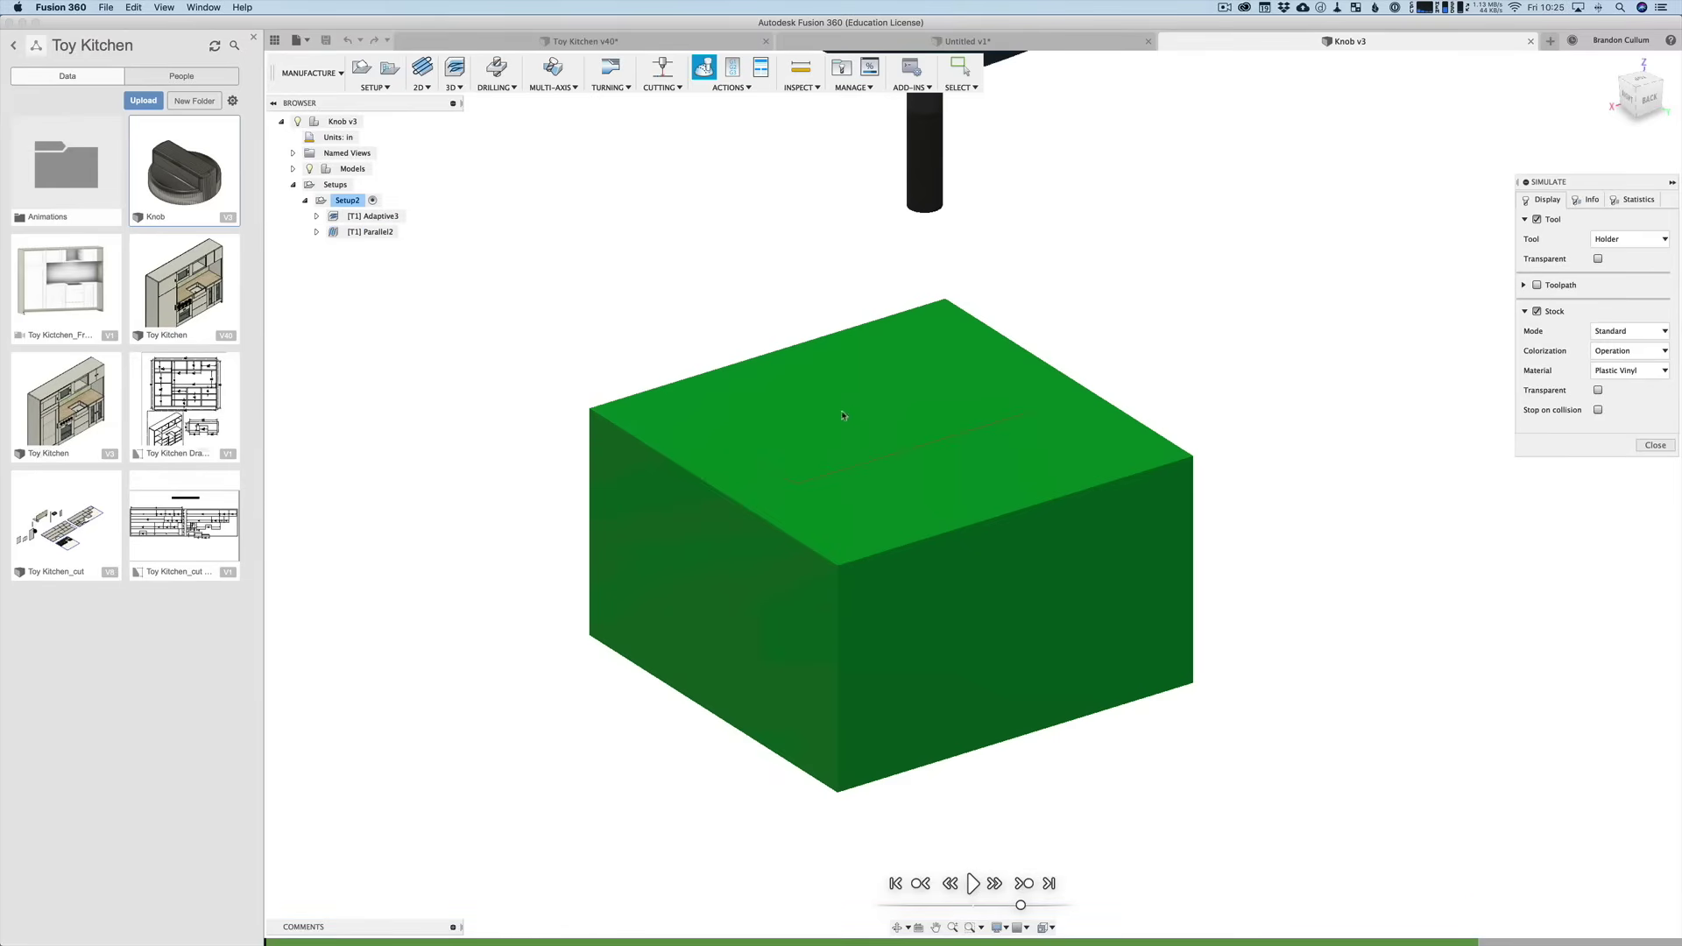
pyautogui.press('space')
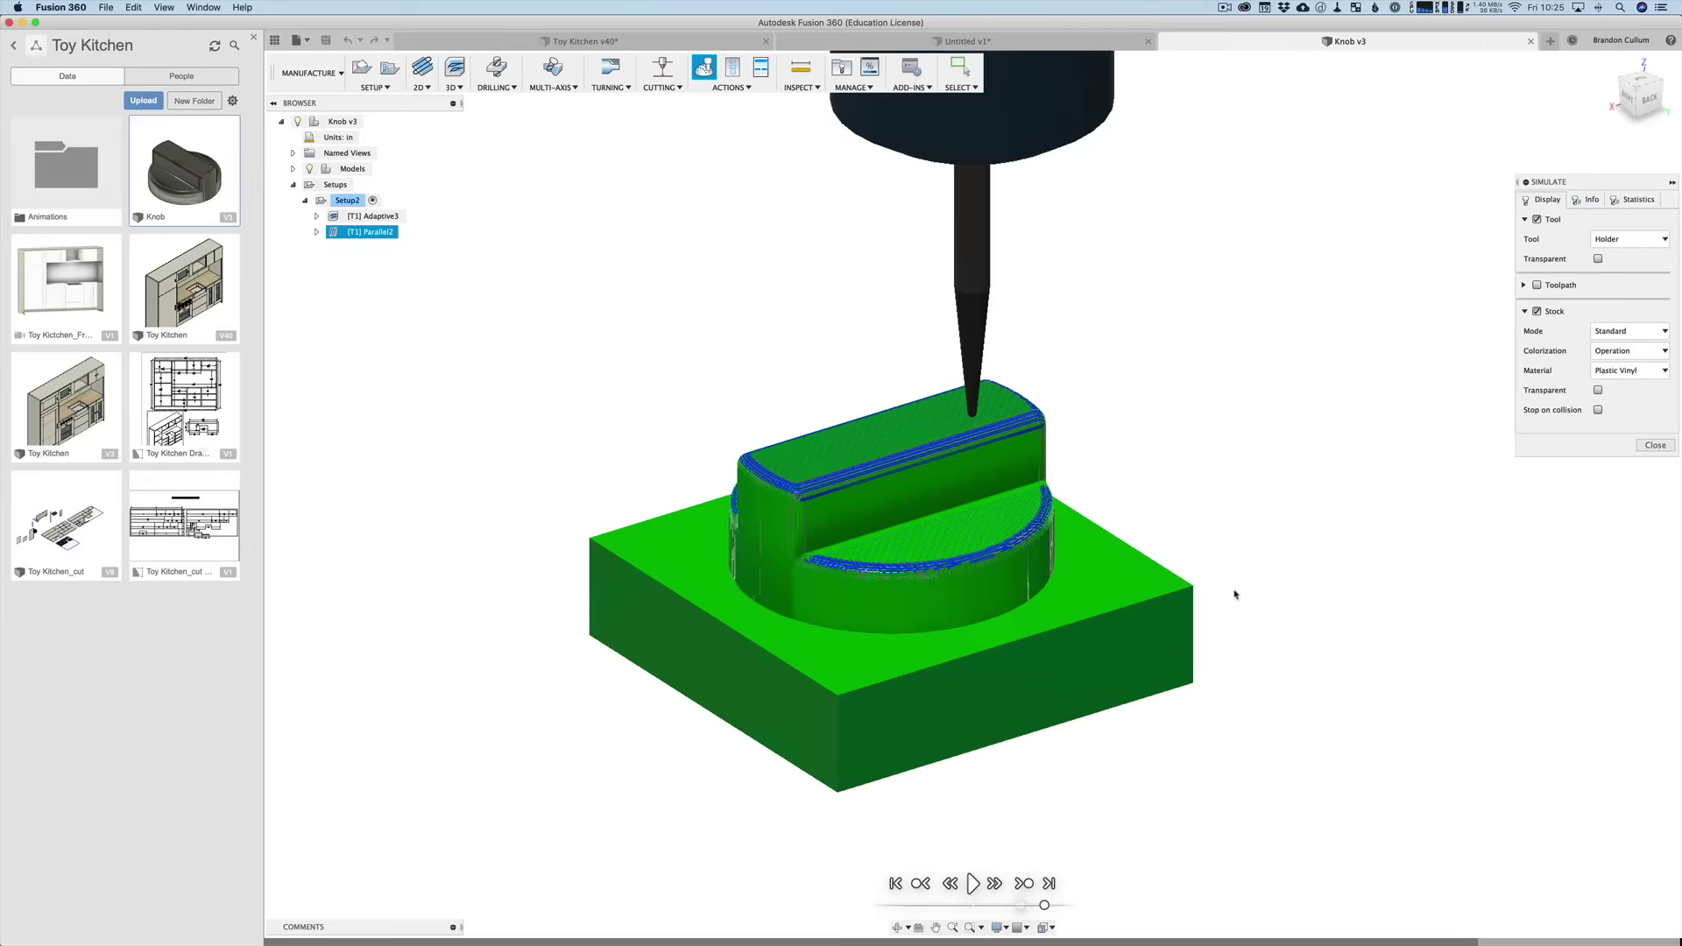
pyautogui.moveTo(1602, 187); pyautogui.dragTo(1594, 187)
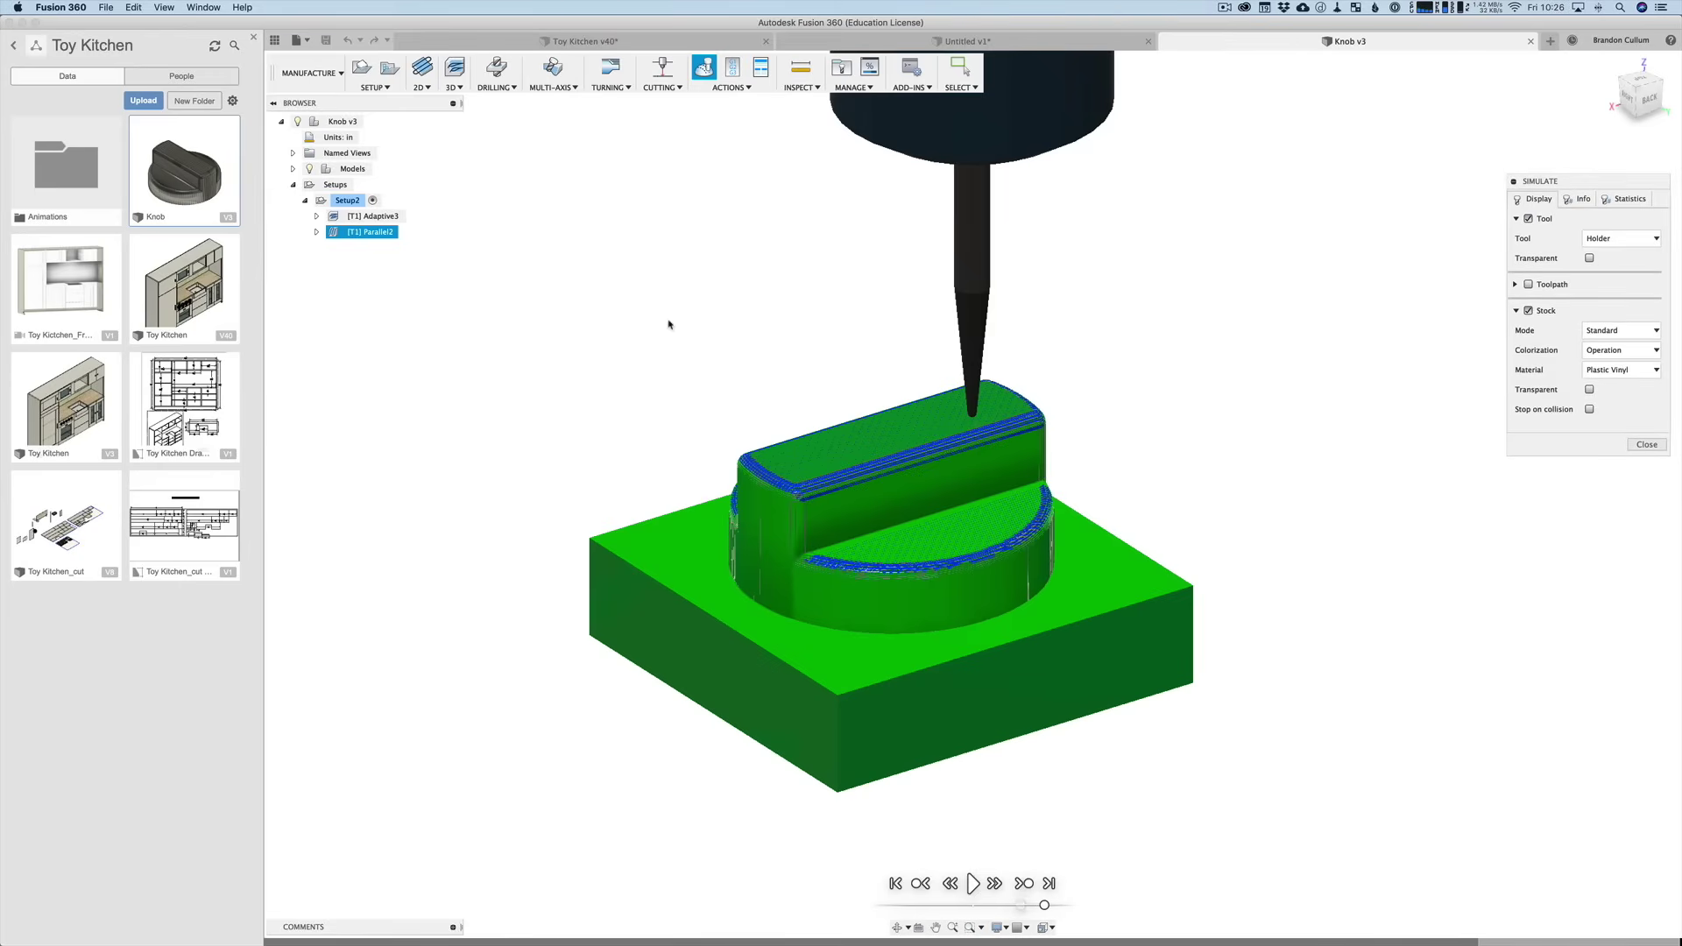
# Step: Review Adaptive3's Easel post-process settings, cancel, and switch to Easel in Chrome
pyautogui.rightClick(377, 217)
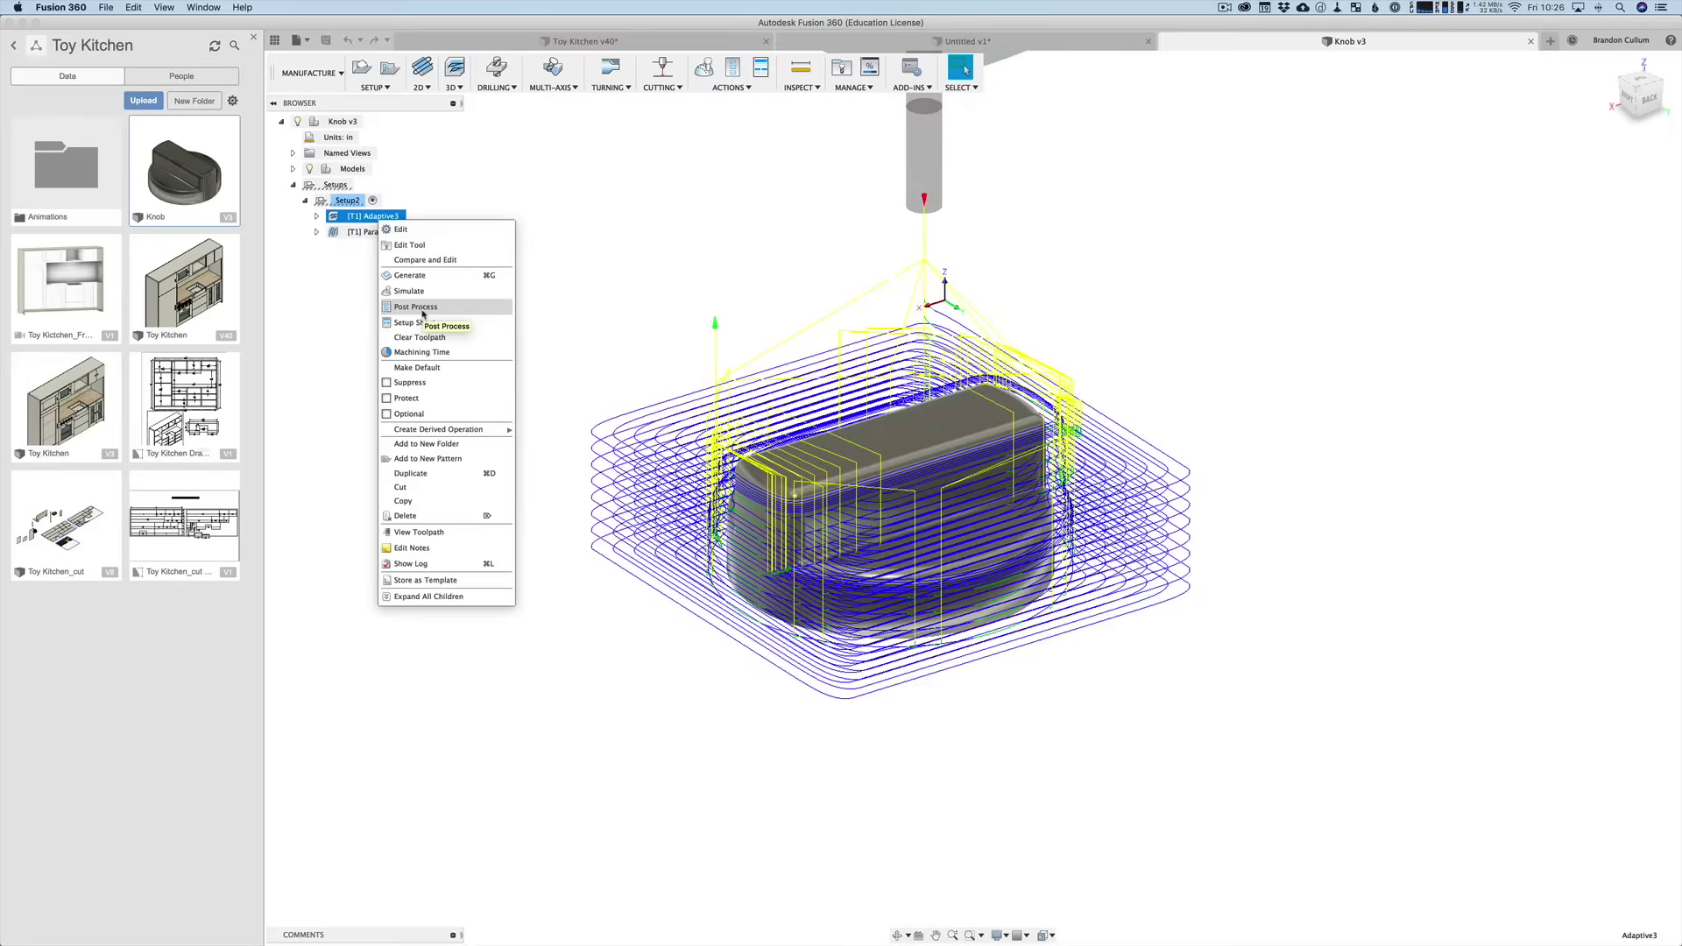
pyautogui.click(422, 308)
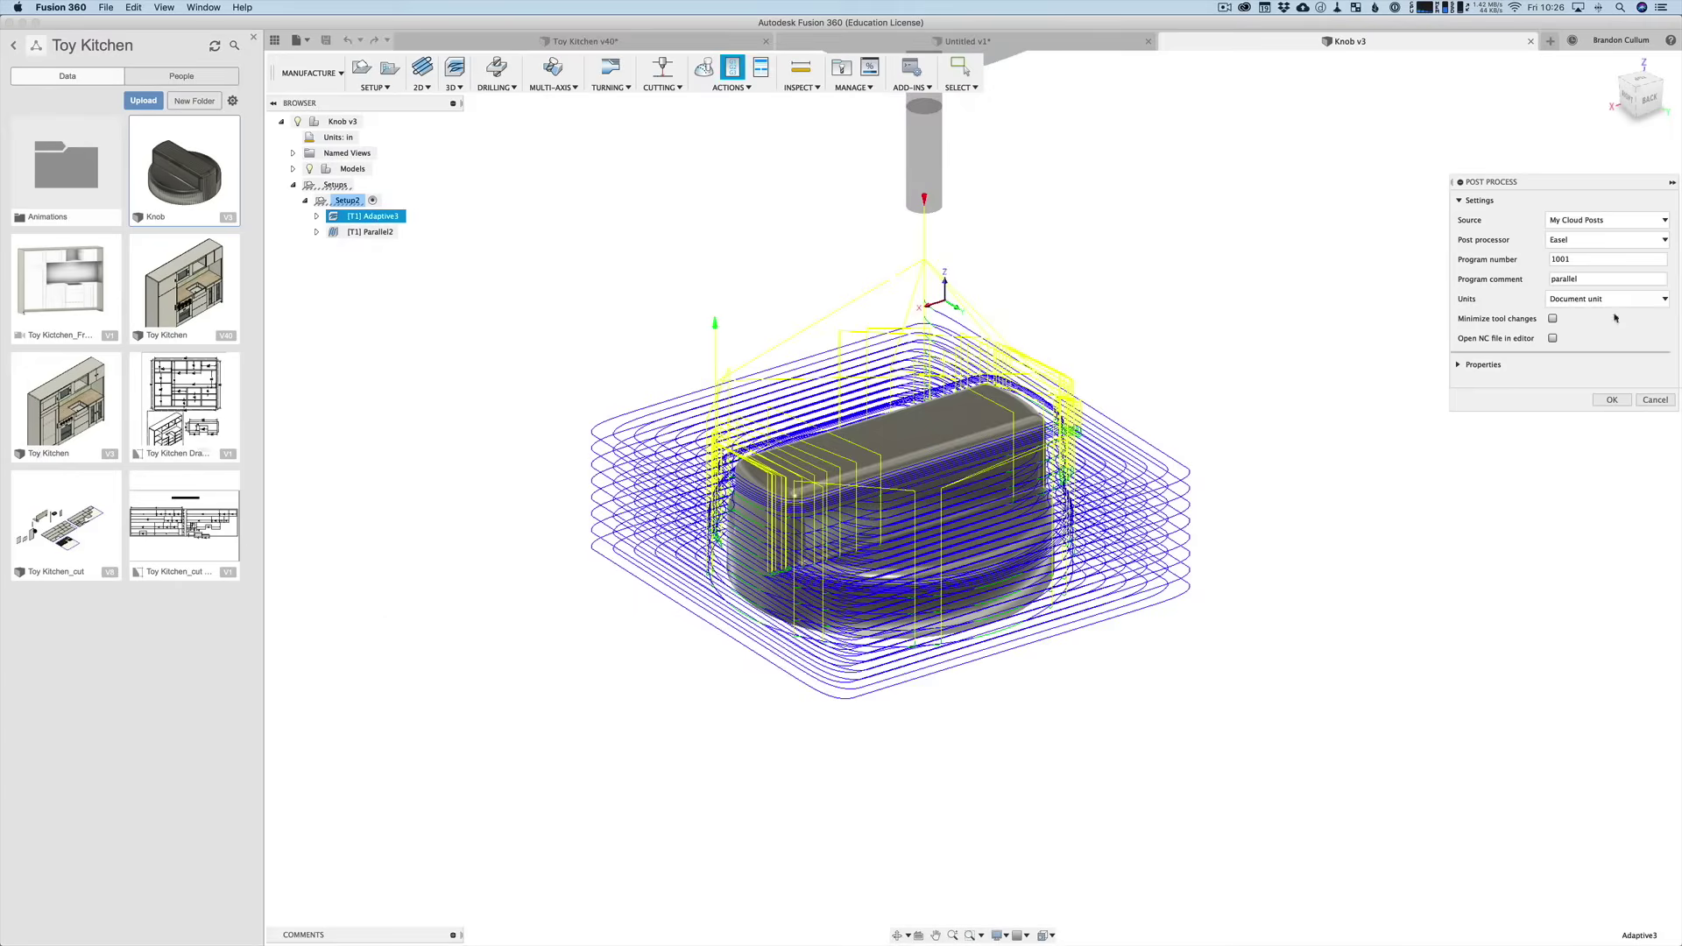
pyautogui.moveTo(1585, 190); pyautogui.dragTo(1545, 190)
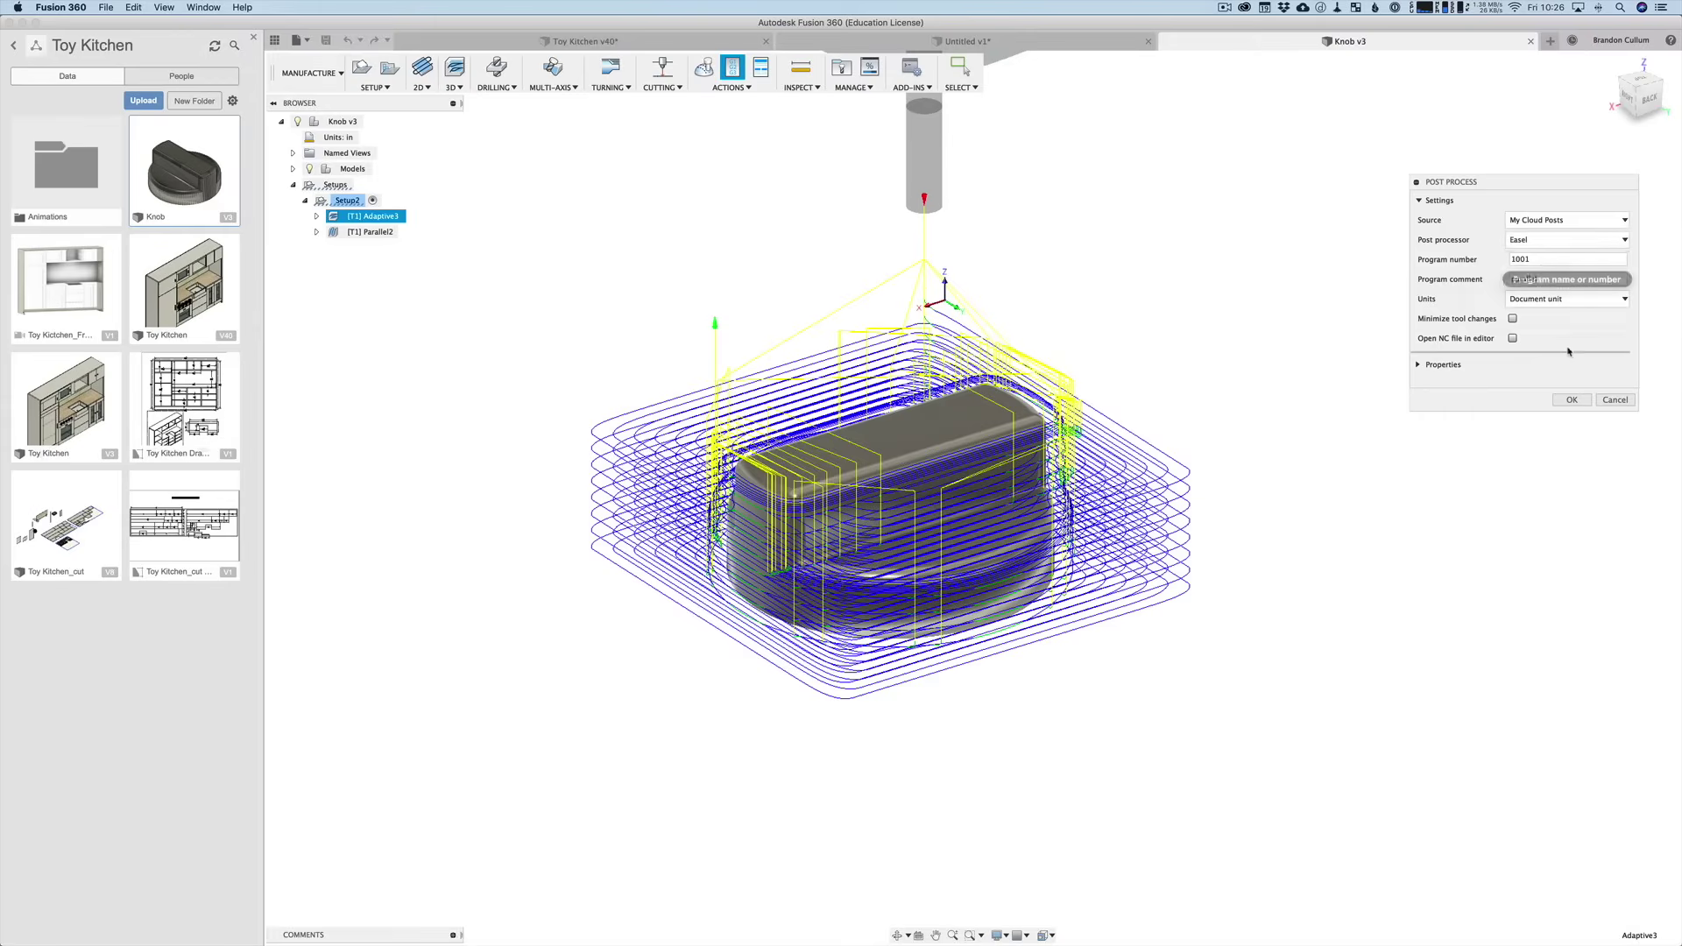
pyautogui.click(1615, 400)
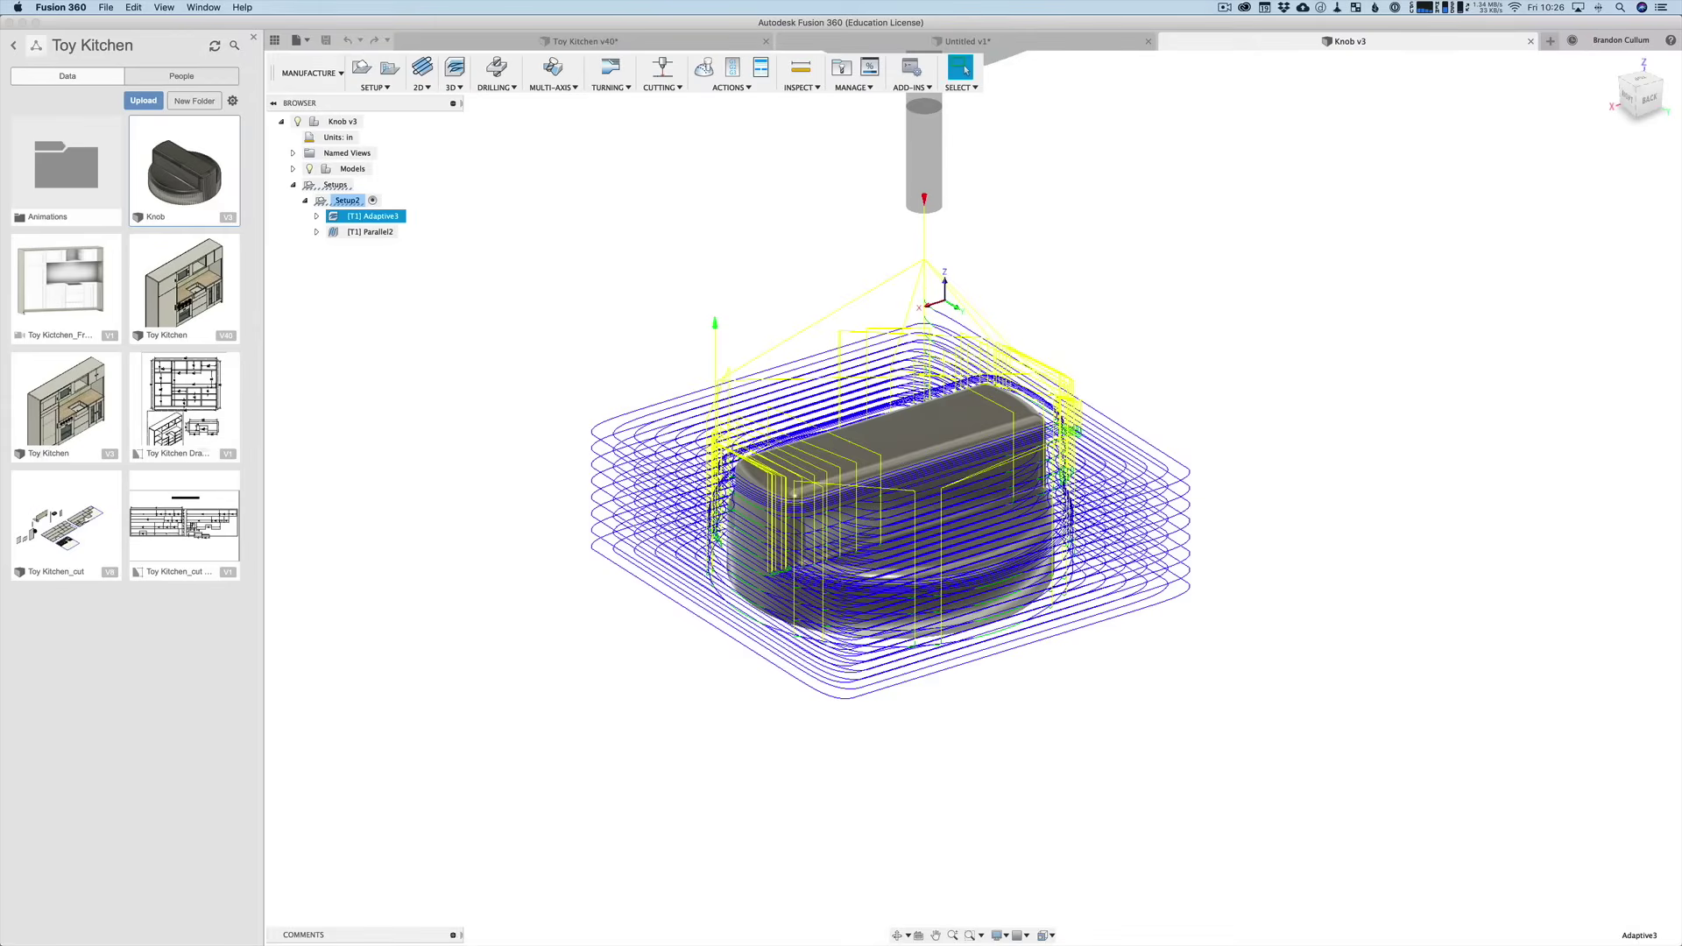
pyautogui.click(698, 918)
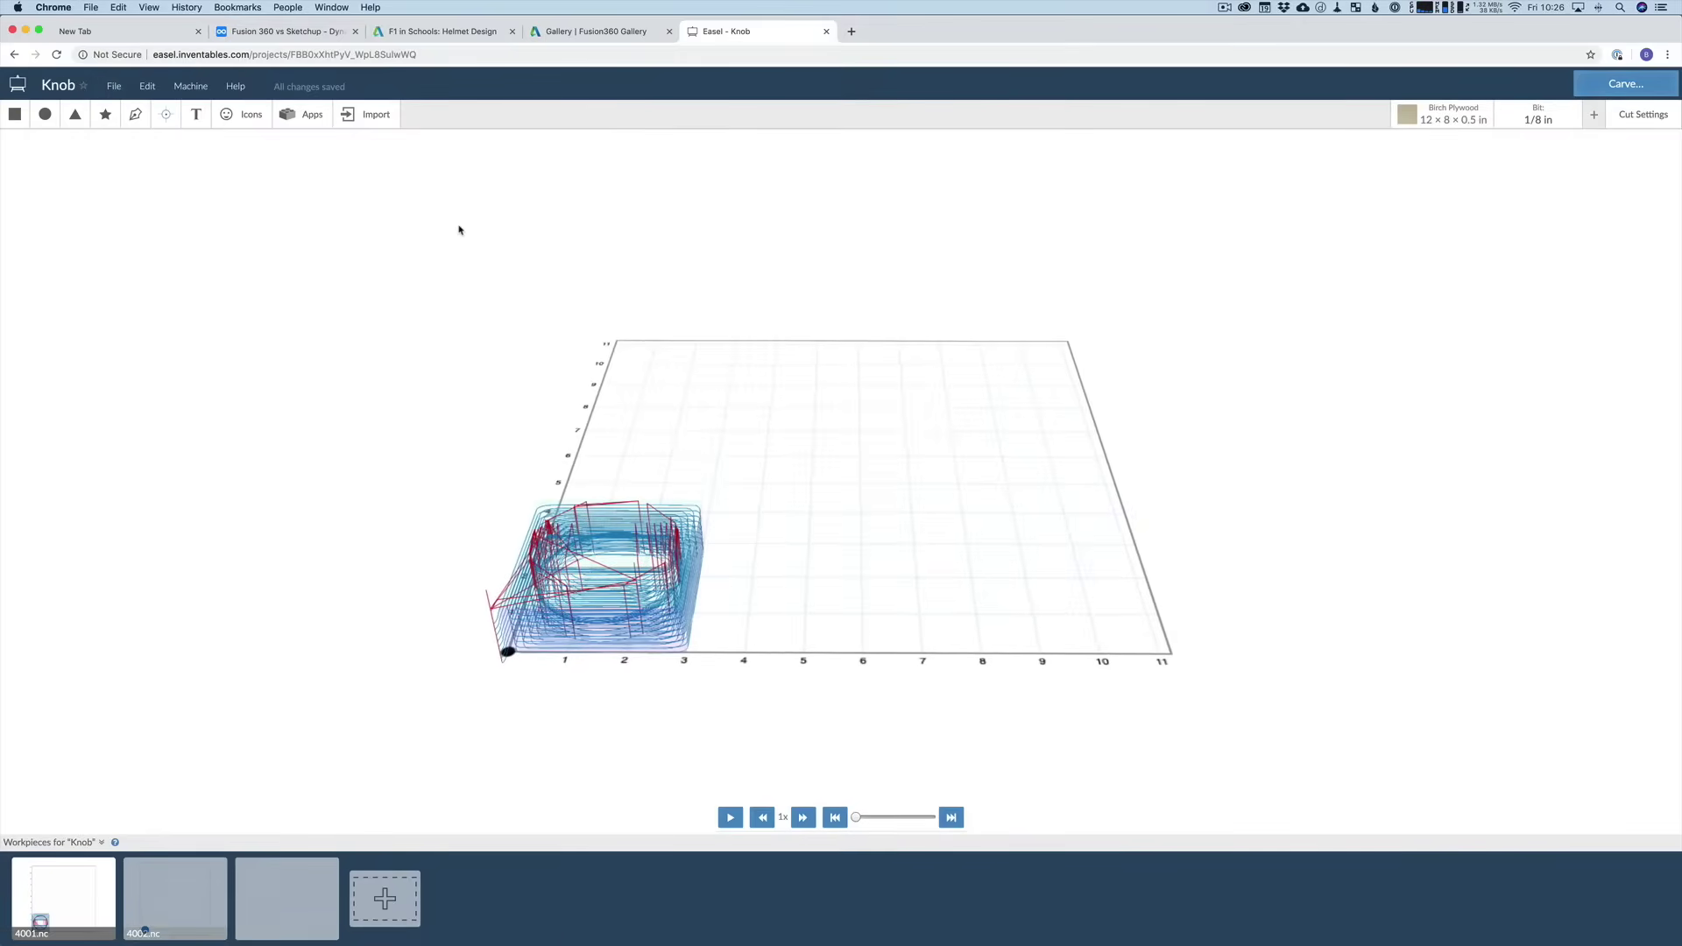
# Step: Import the knob G-code into the Easel Knob project and play the carving simulation
pyautogui.click(114, 86)
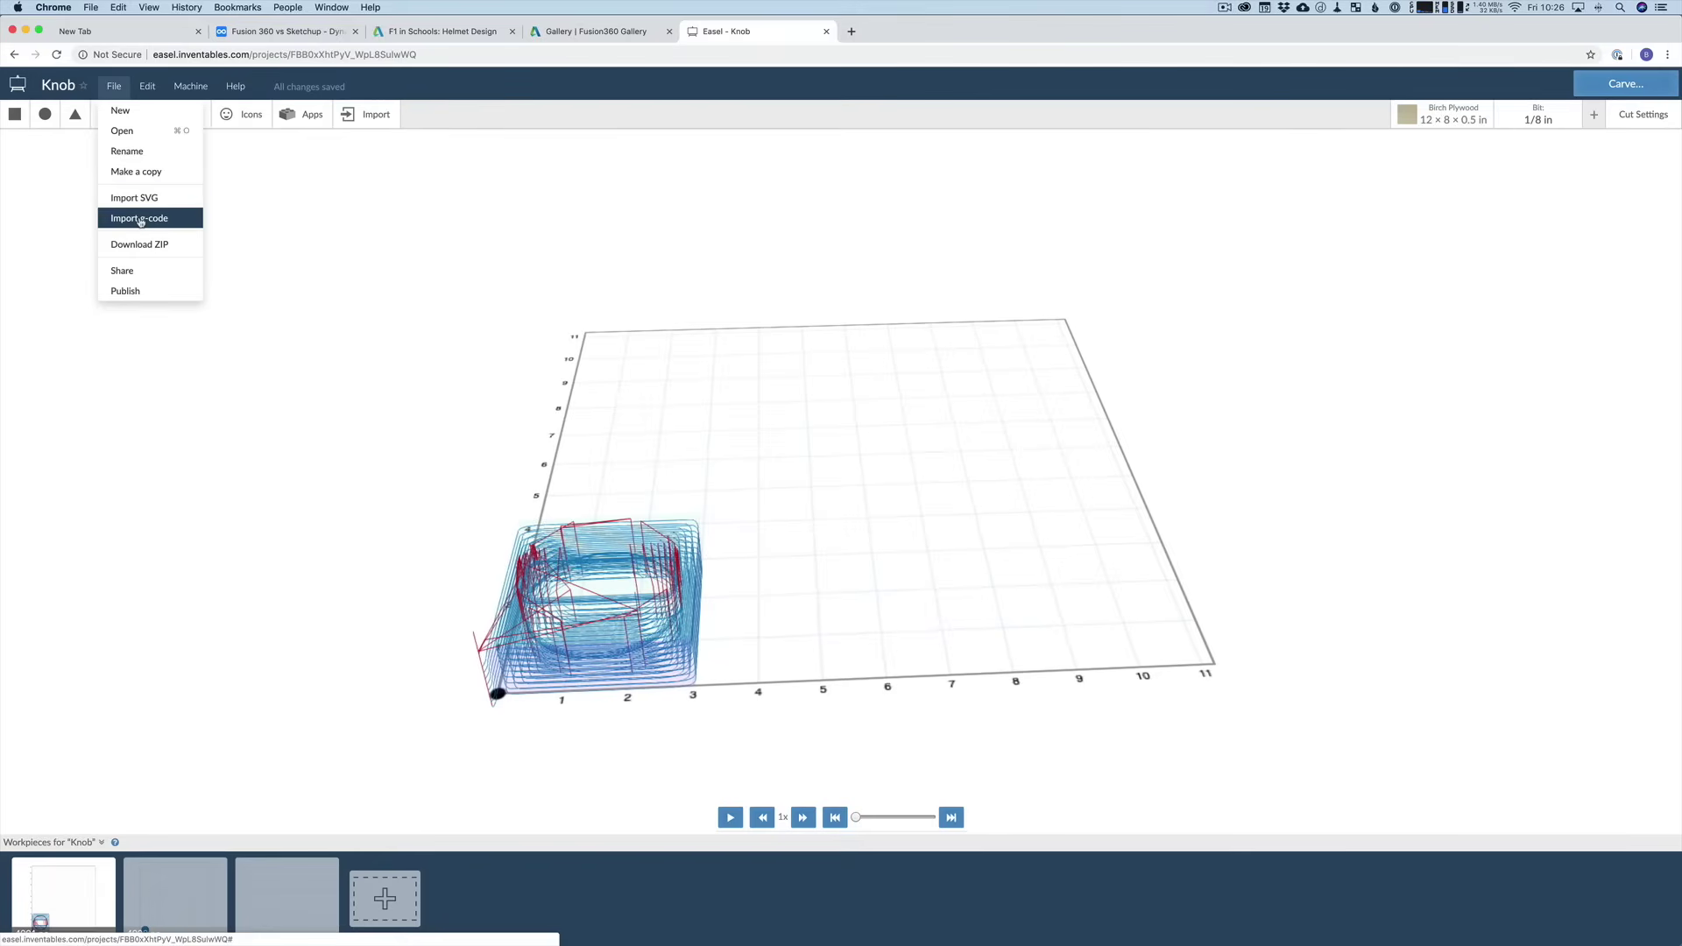
pyautogui.click(140, 220)
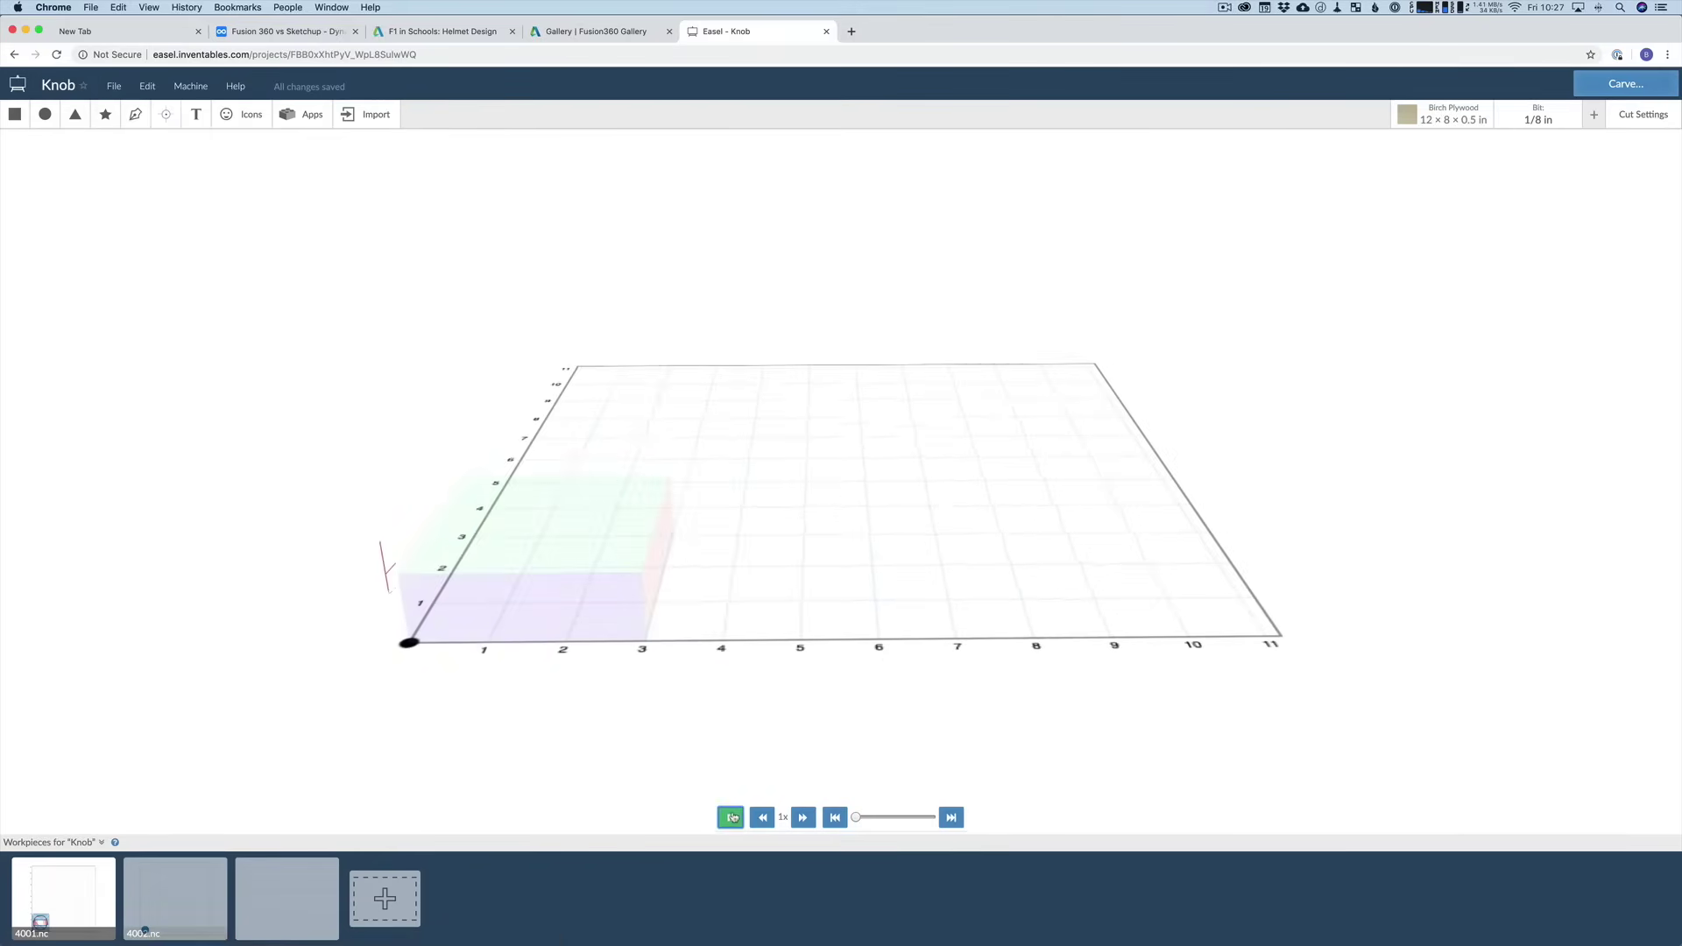
pyautogui.click(730, 817)
pyautogui.moveTo(859, 819); pyautogui.dragTo(900, 819)
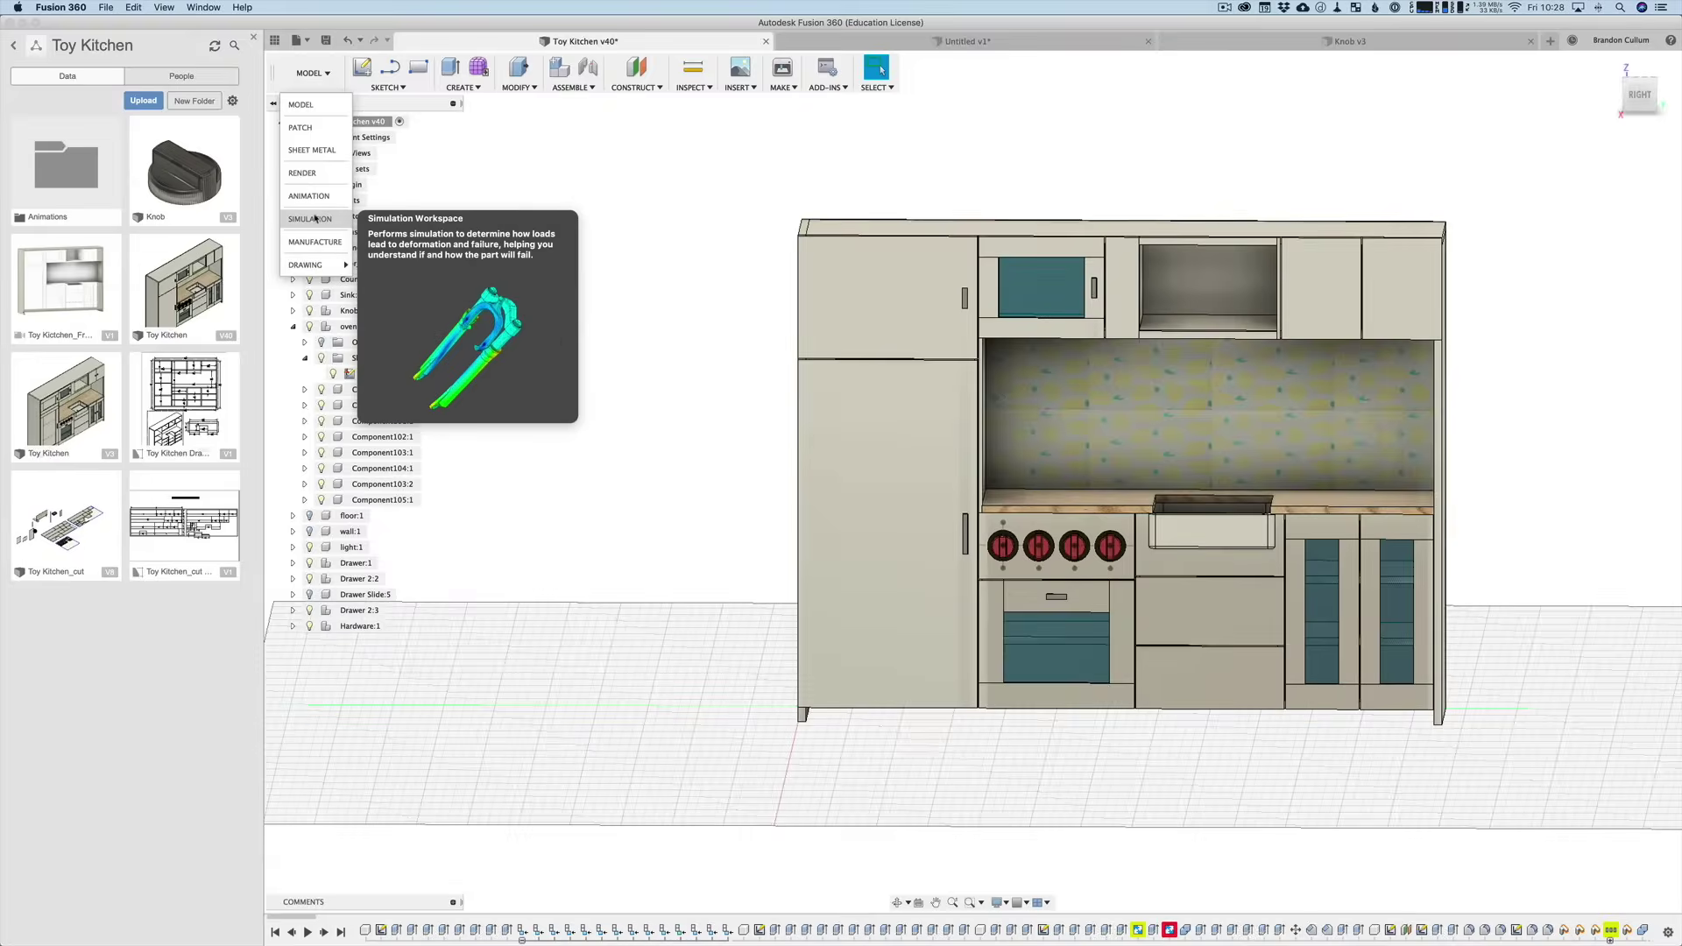
# Step: In the Render workspace, apply Steel - Satin to the upper-right cabinet door
pyautogui.click(317, 177)
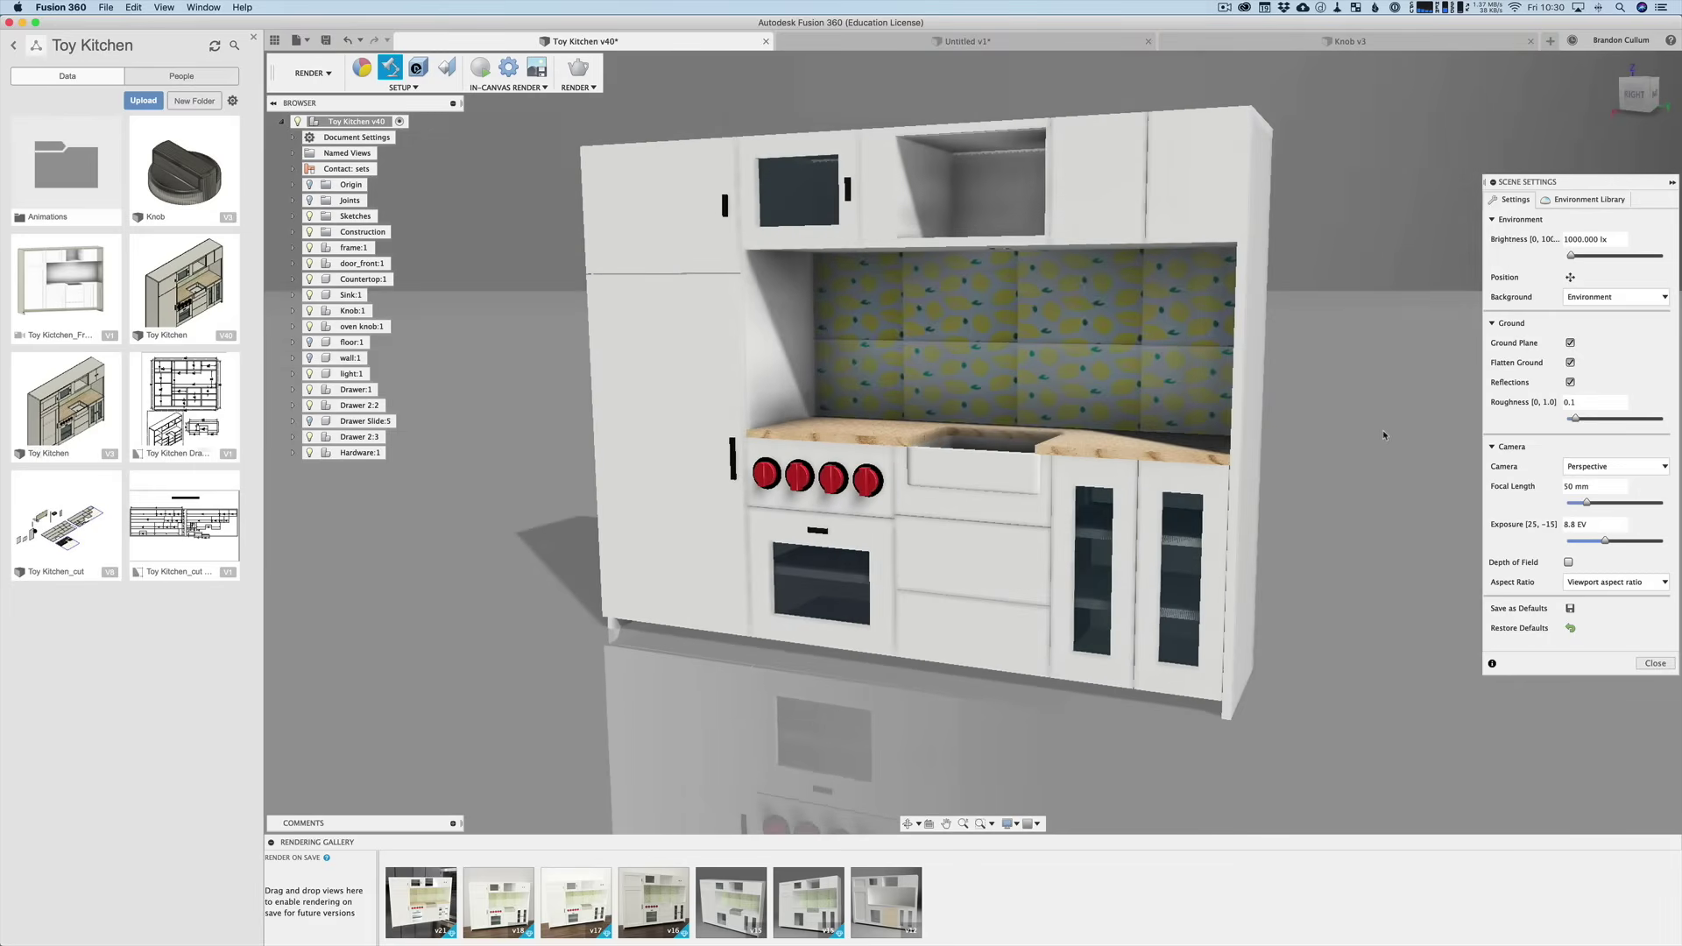
pyautogui.press('a')
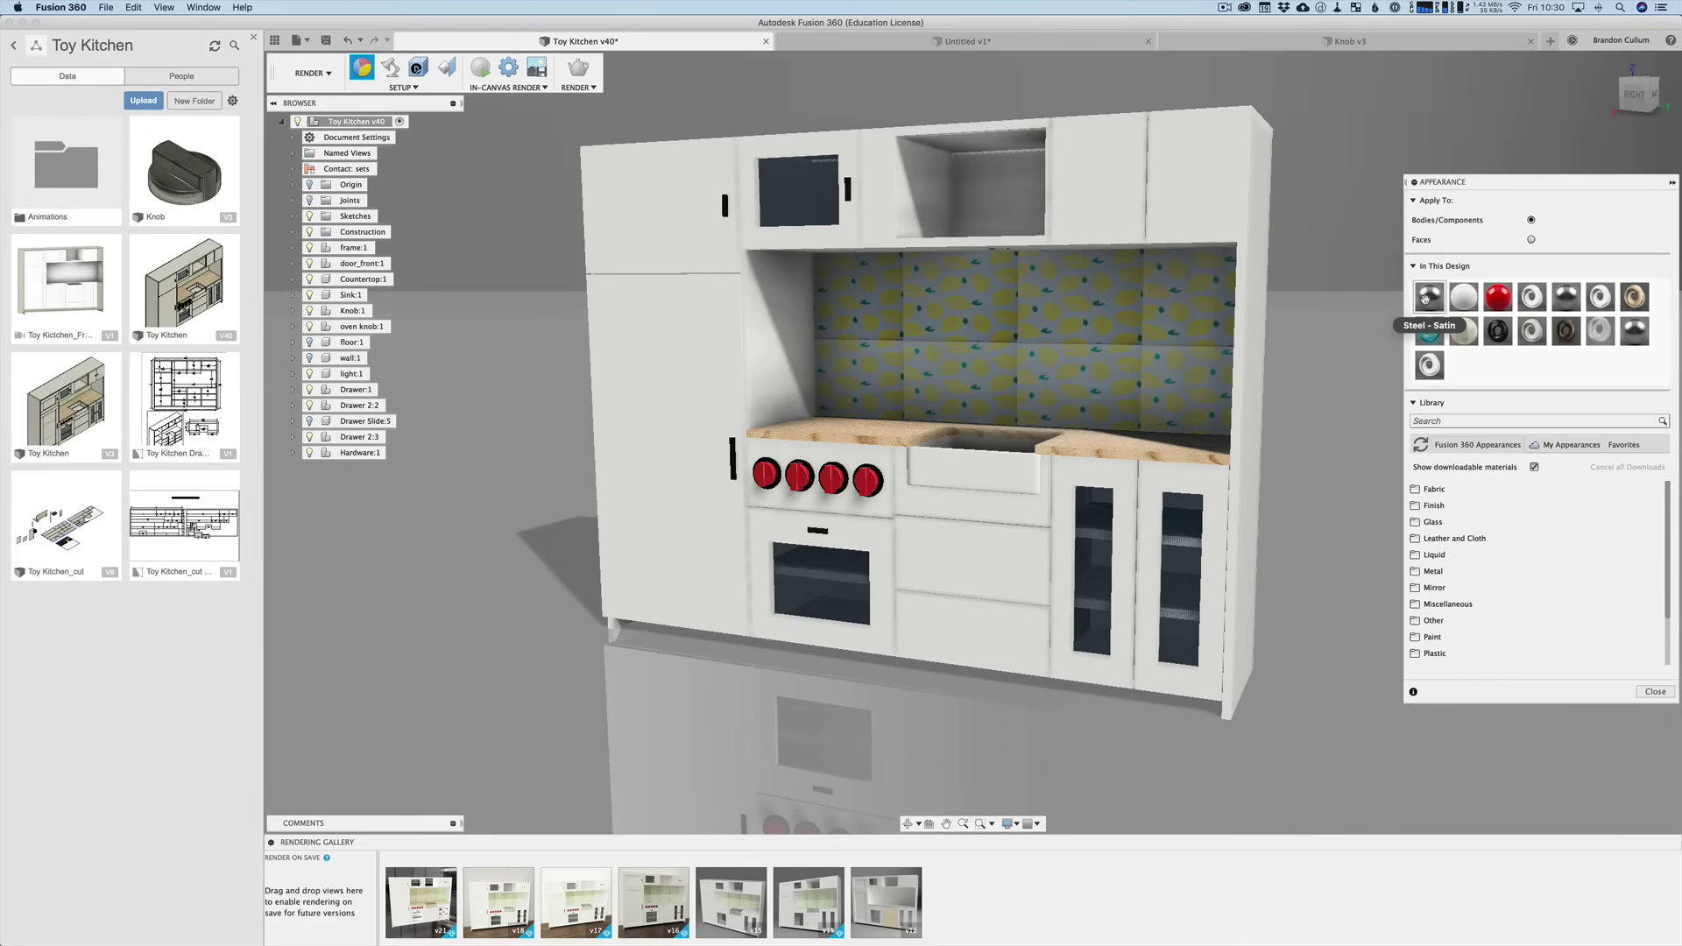
pyautogui.moveTo(1385, 292); pyautogui.dragTo(1100, 180)
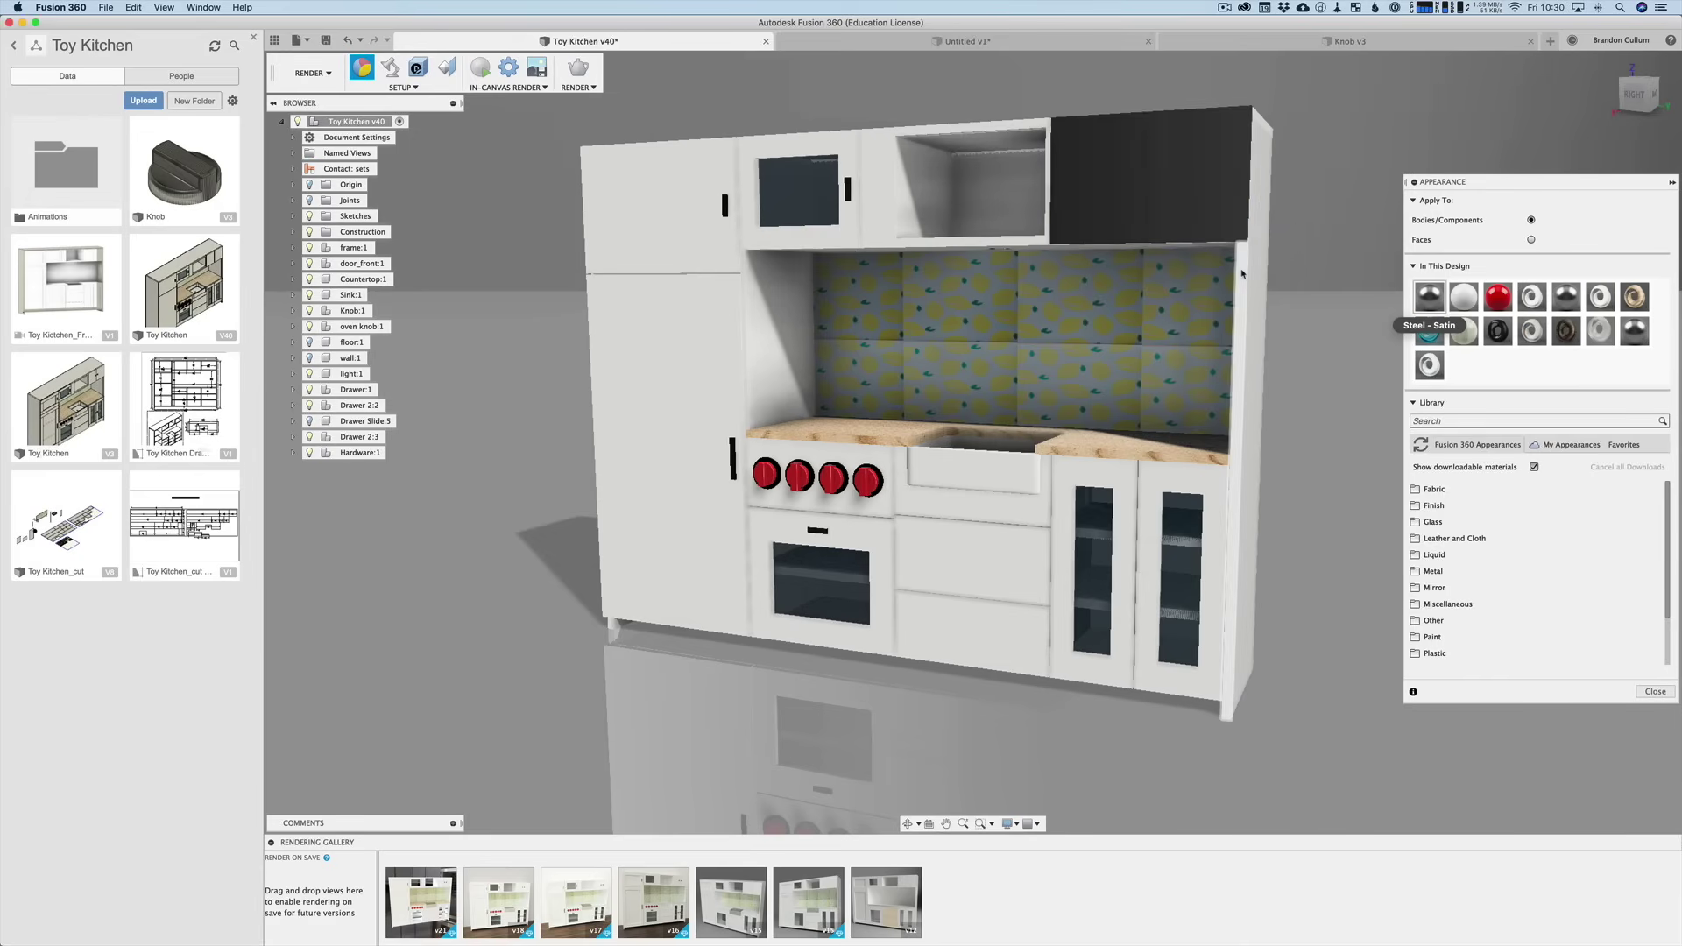
pyautogui.keyDown('shift'); pyautogui.moveTo(1341, 290); pyautogui.dragTo(1315, 199, button='middle'); pyautogui.keyUp('shift')
pyautogui.press('Escape')
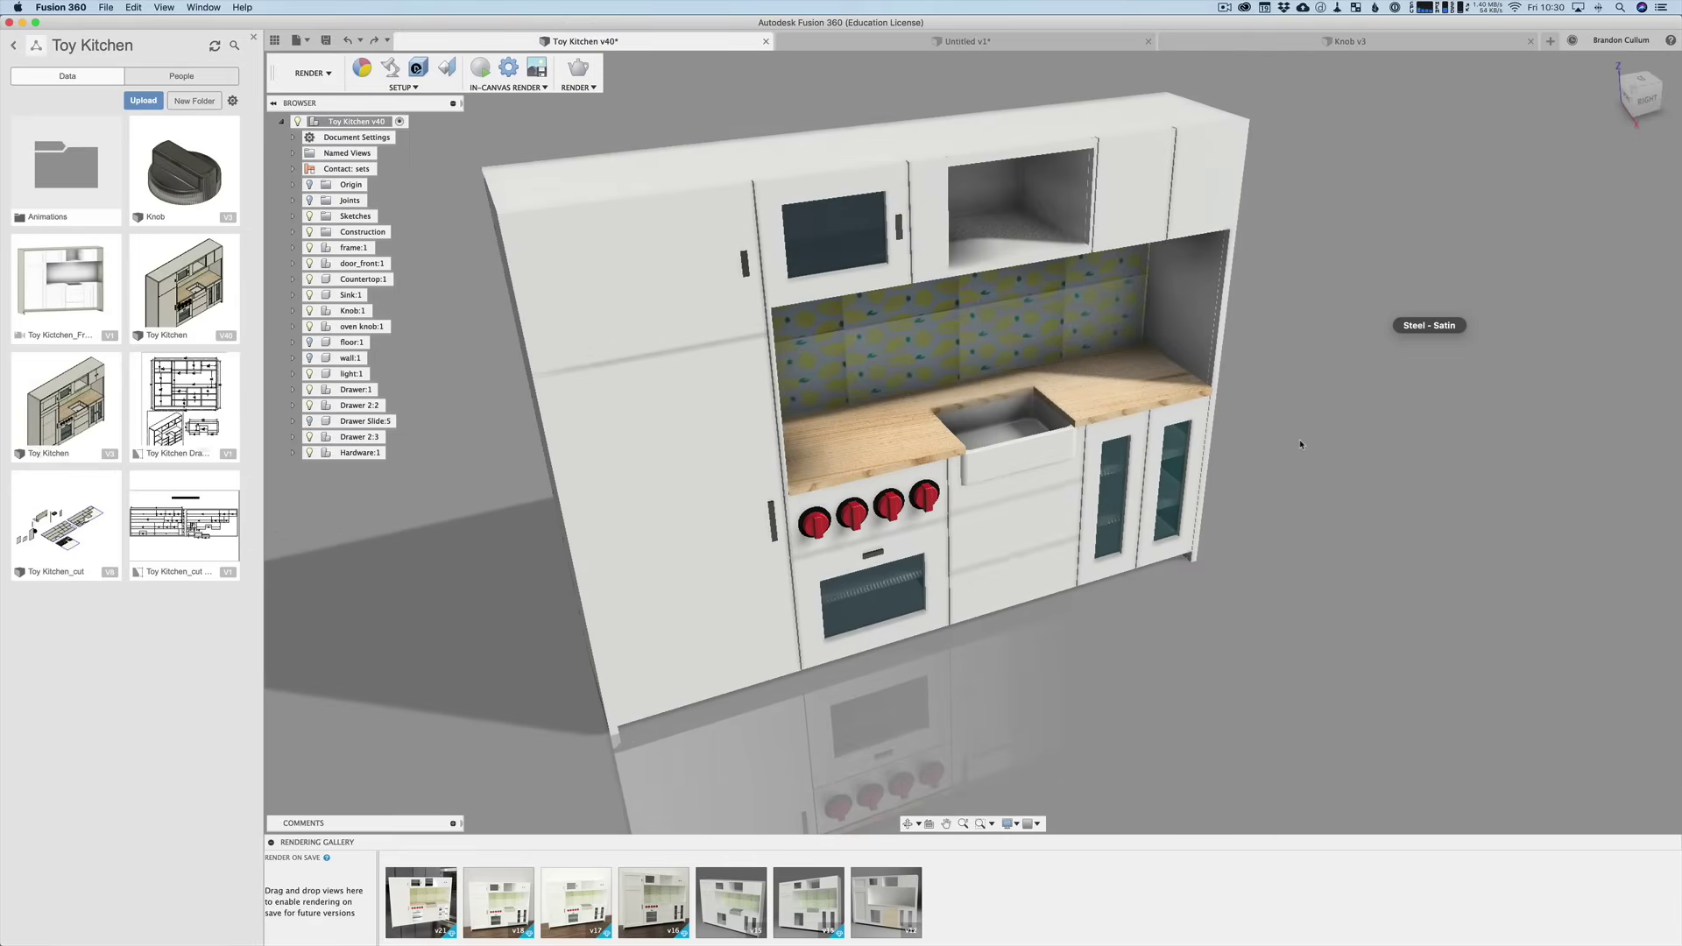
# Step: Browse the Rendering Gallery and open a finished kitchen render full size
pyautogui.keyDown('shift'); pyautogui.hscroll(10, 1300, 444); pyautogui.keyUp('shift')
pyautogui.scroll(3, 1300, 444)
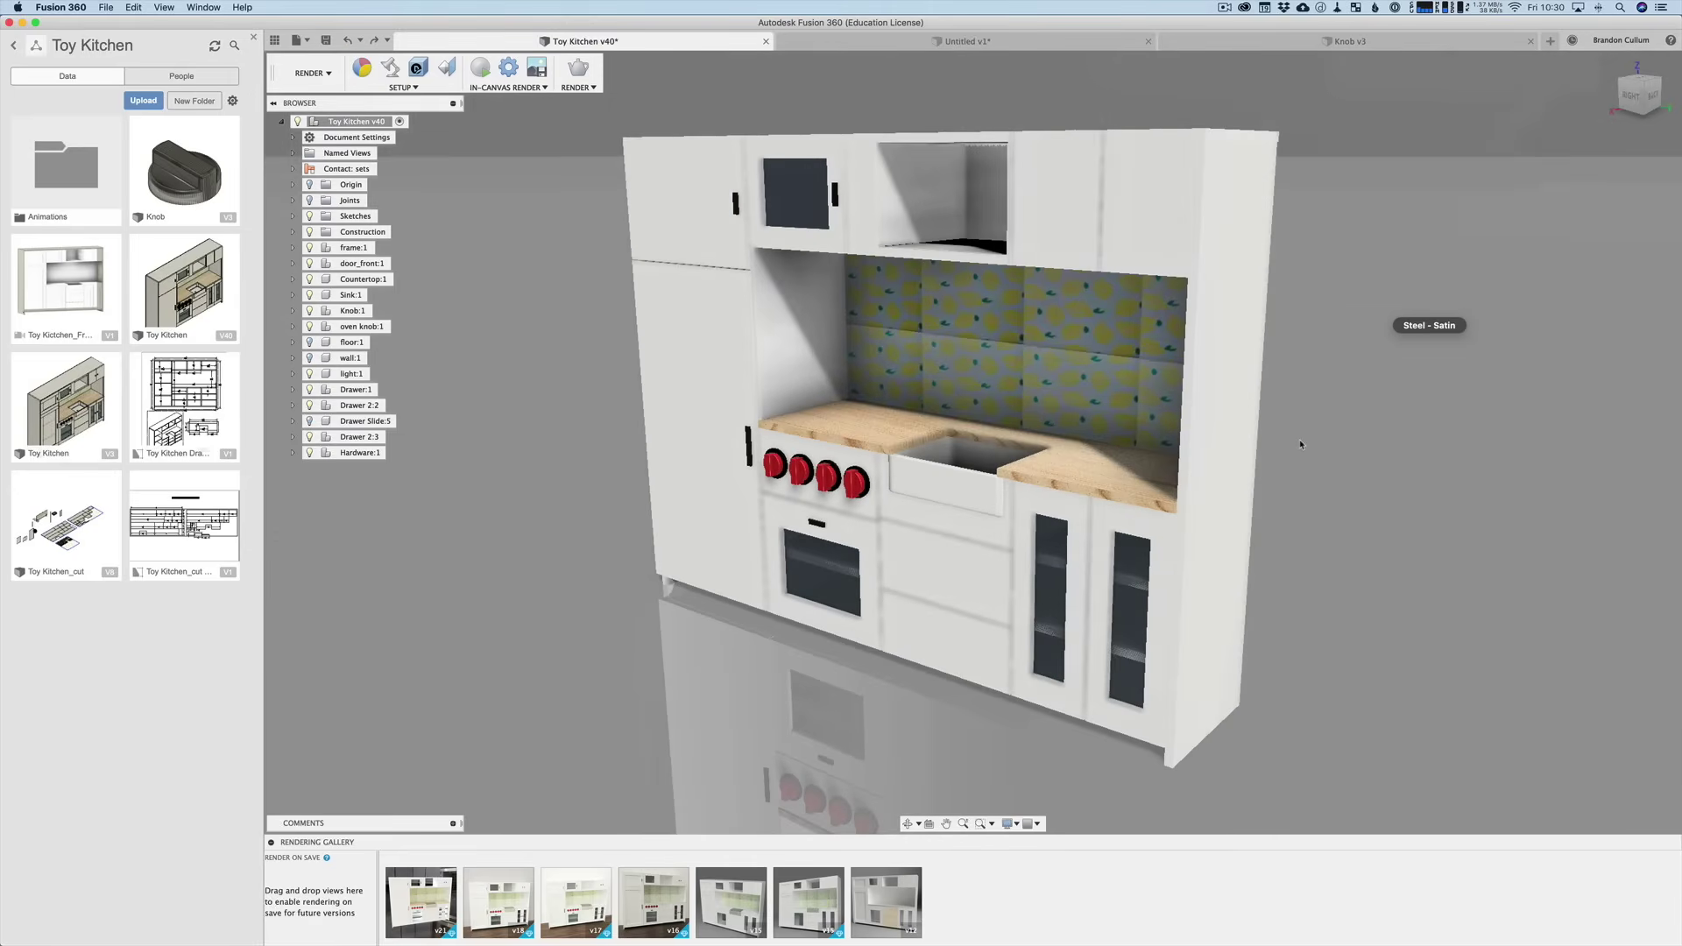
pyautogui.scroll(-3, 1301, 444)
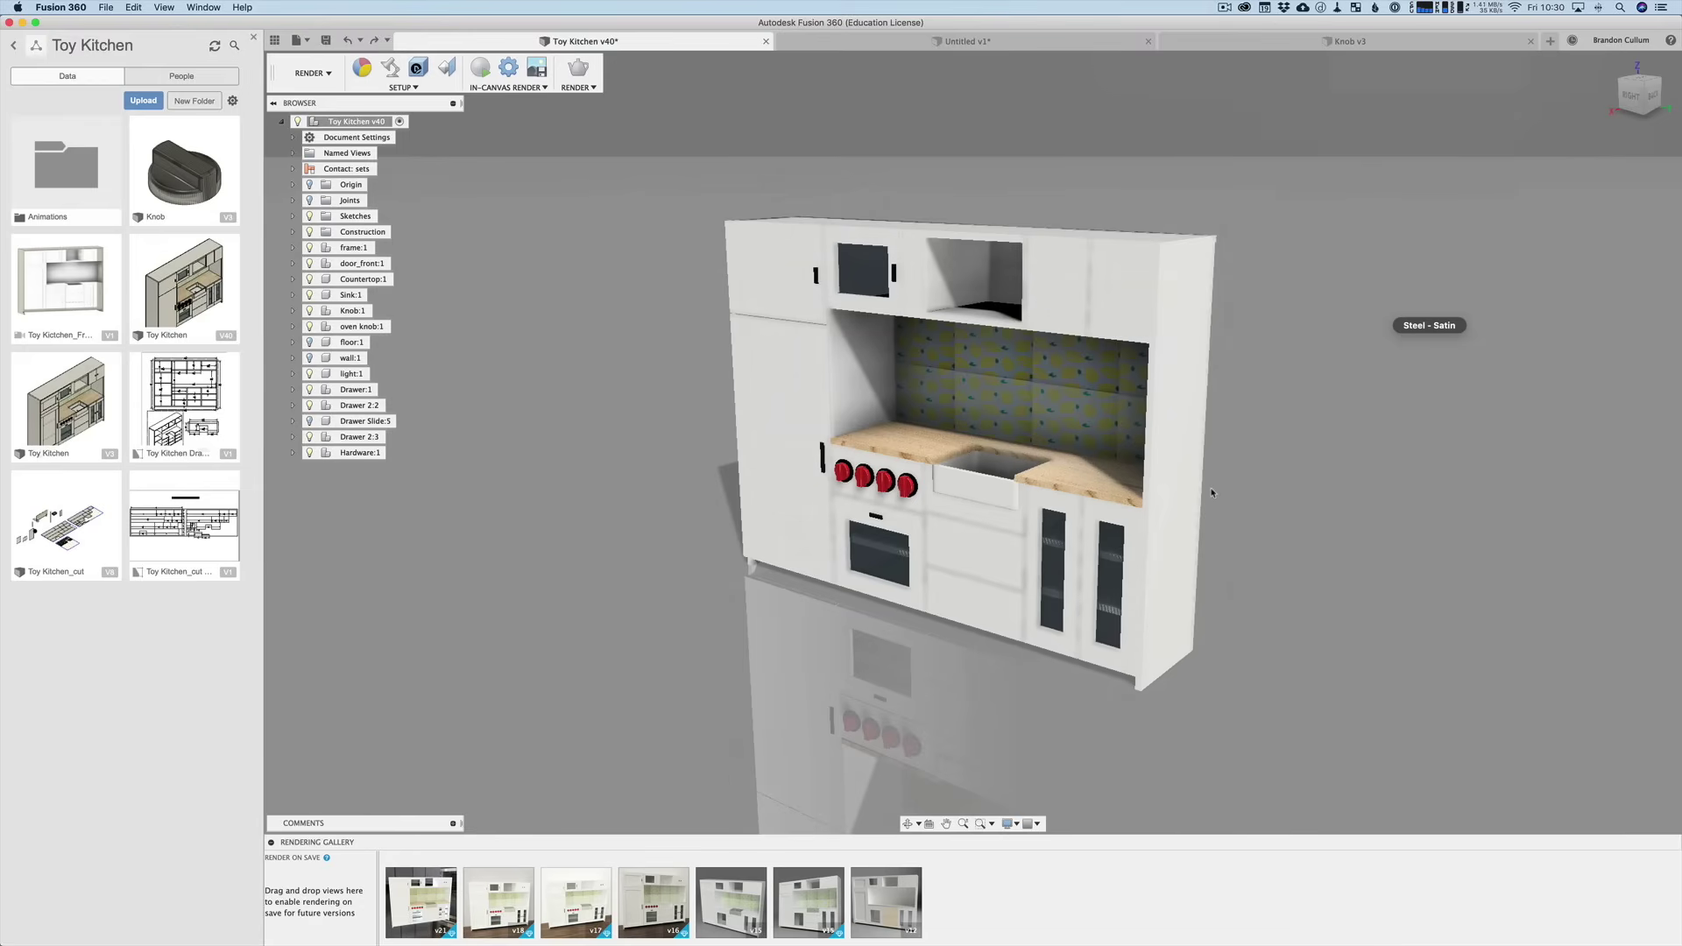
pyautogui.click(421, 902)
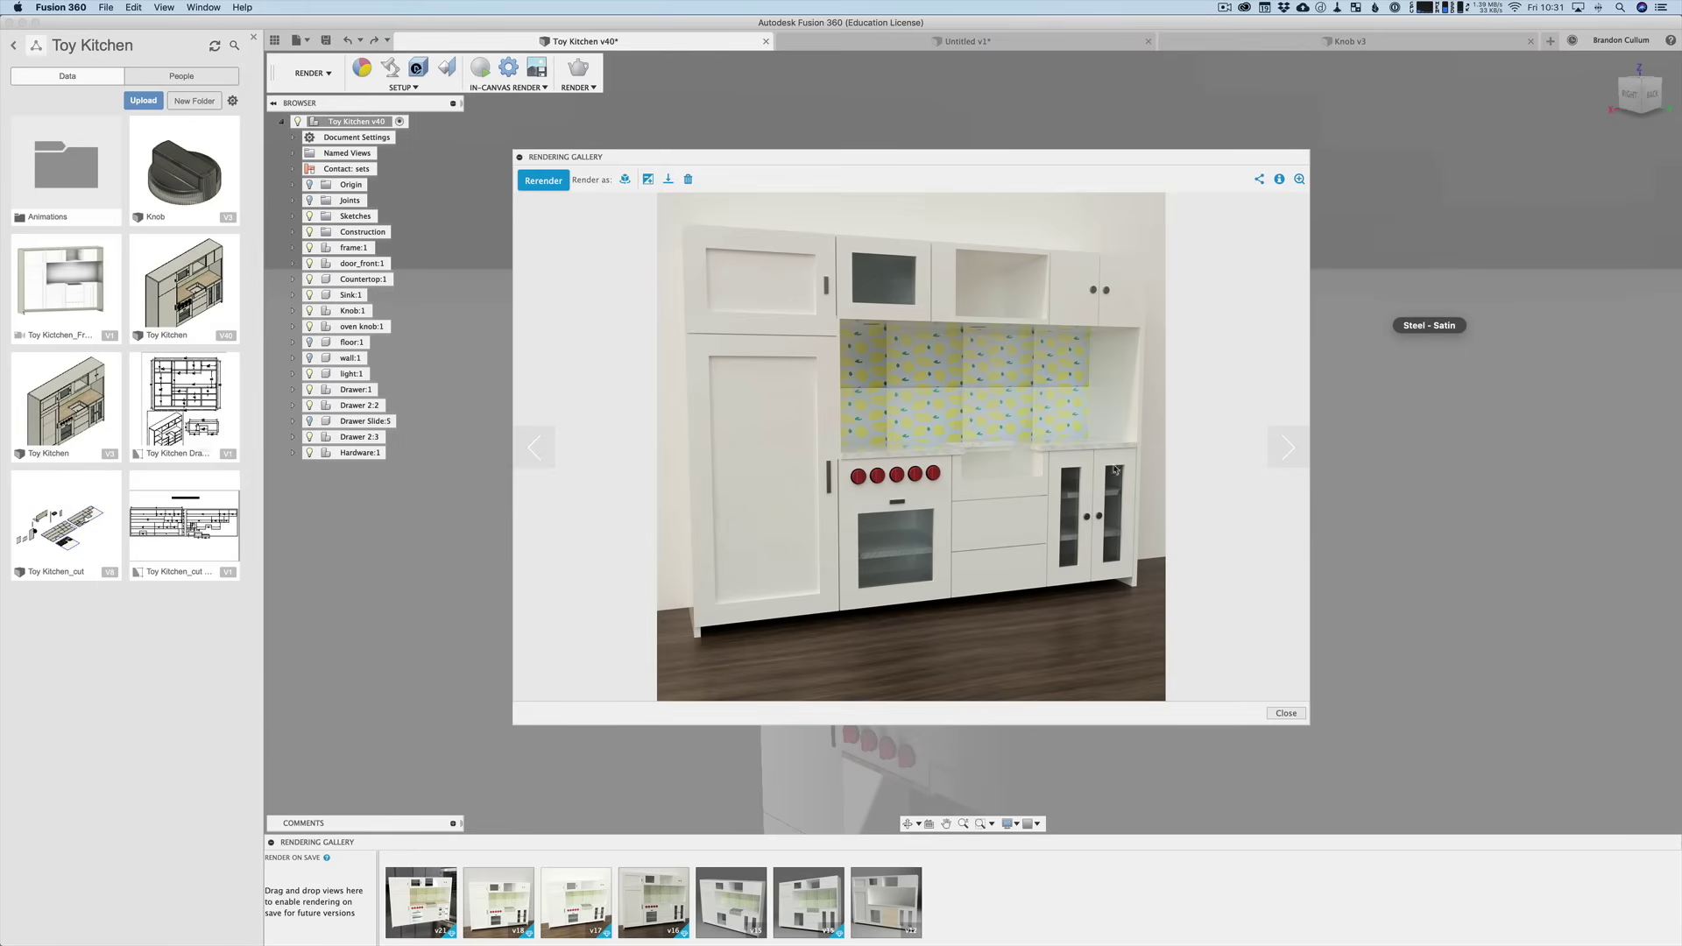
# Step: Close the full-size kitchen render viewer
pyautogui.click(1287, 713)
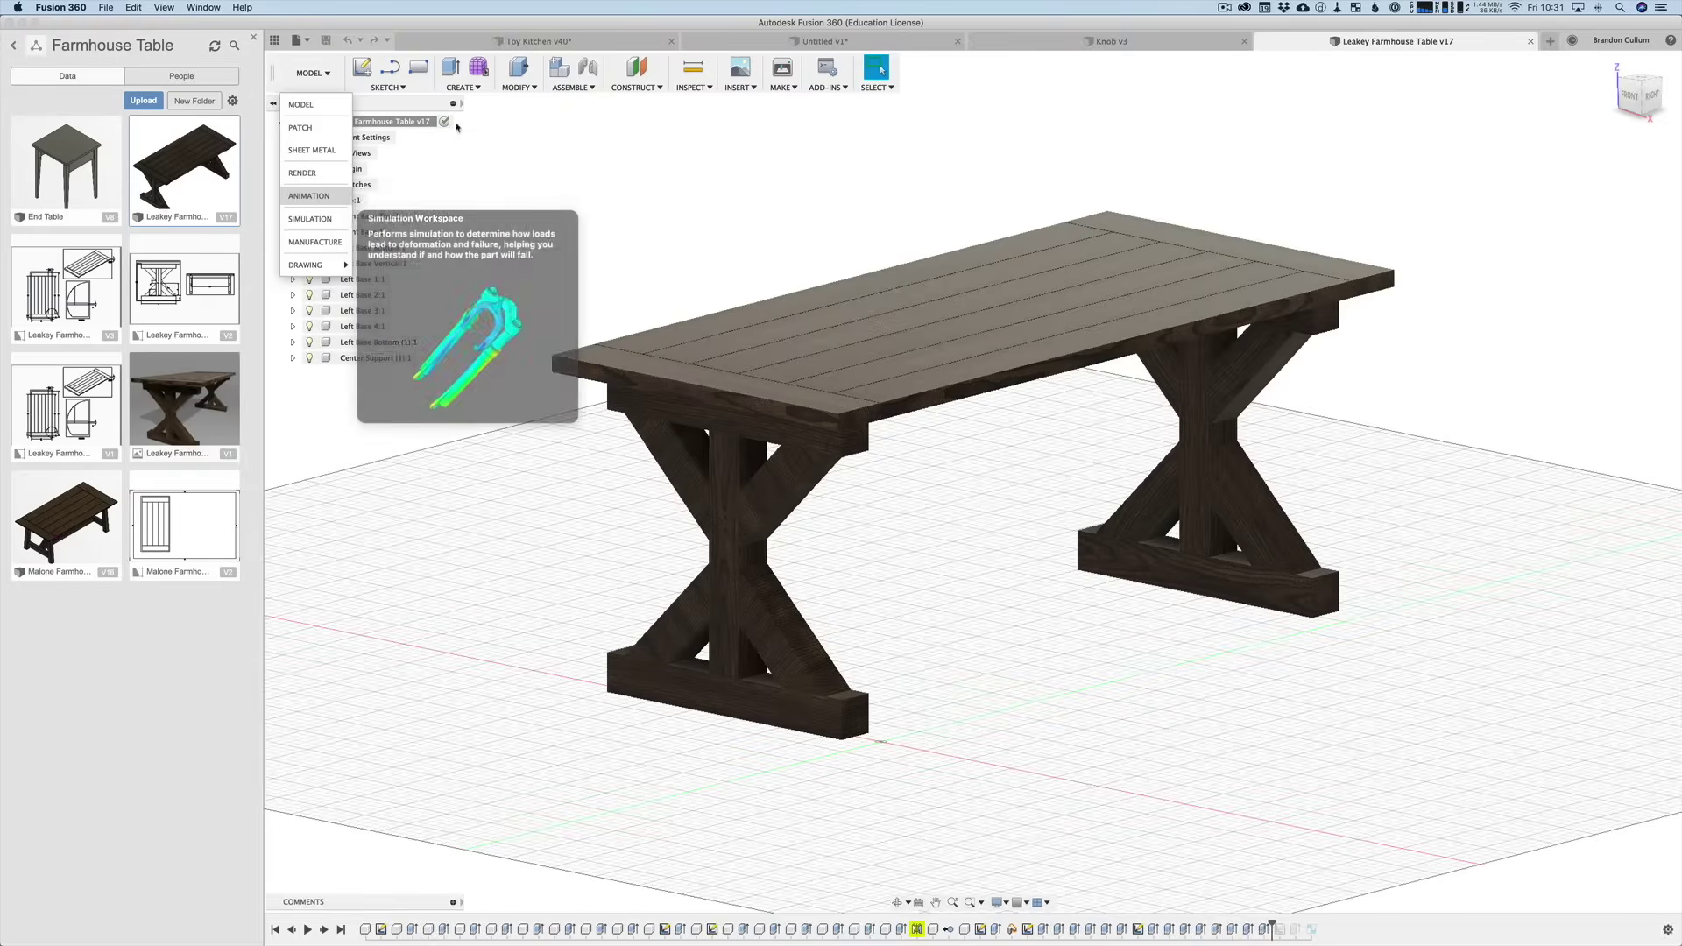
# Step: Switch the Leakey Farmhouse Table design to the Render workspace
pyautogui.click(671, 130)
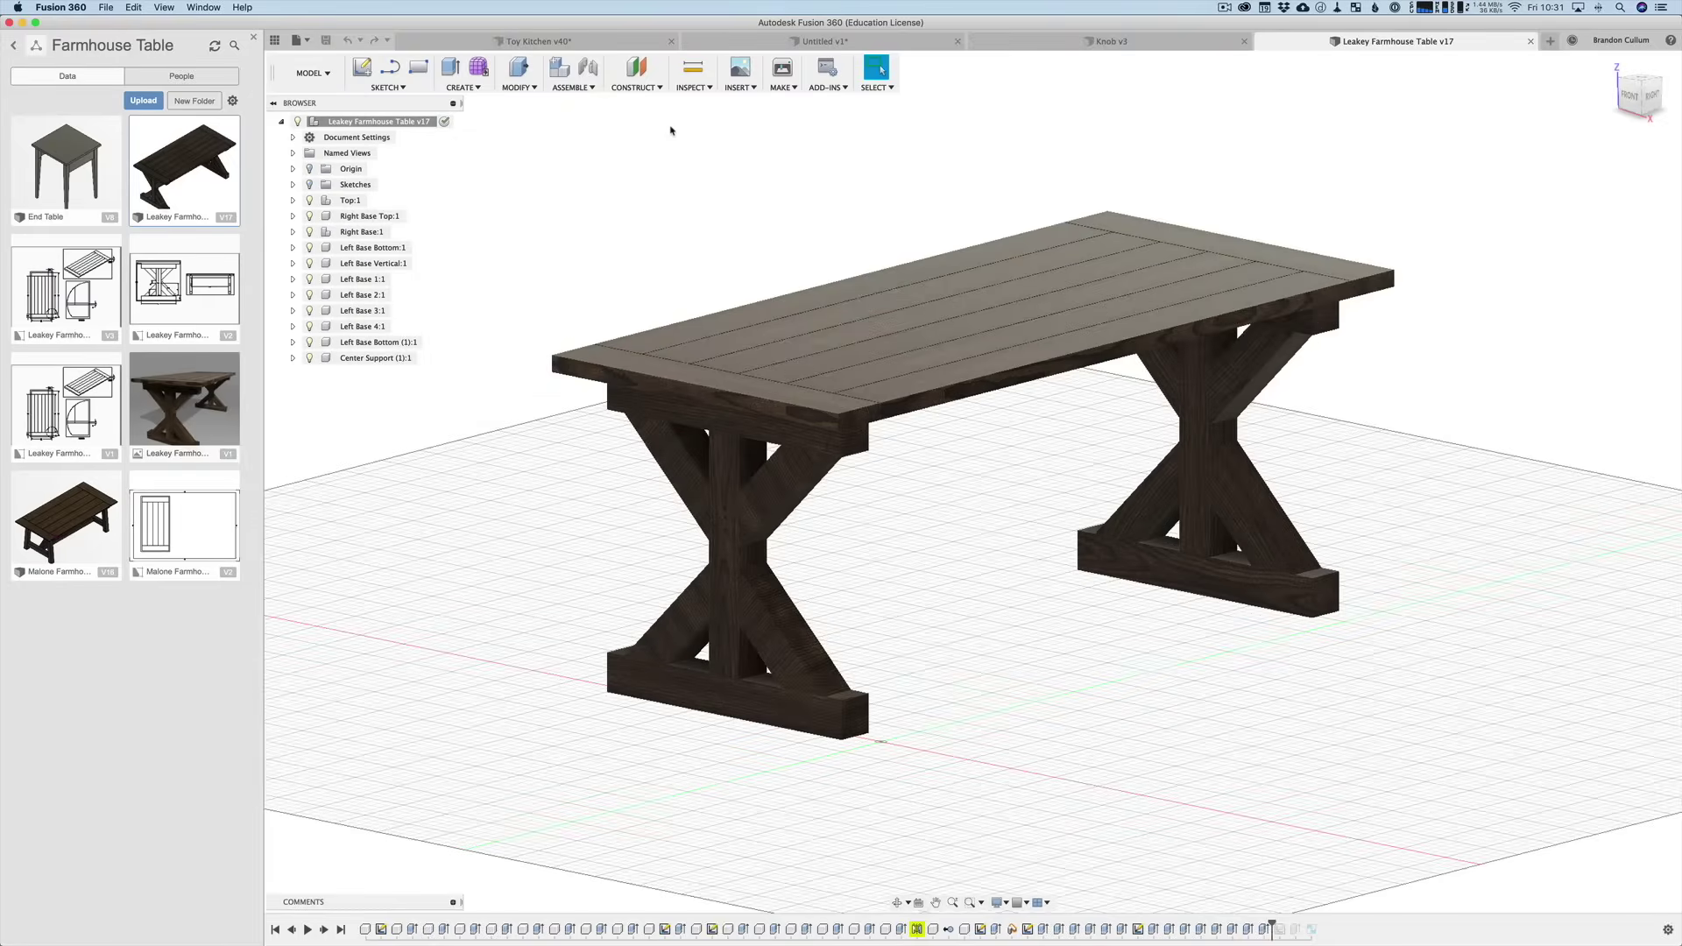
pyautogui.click(313, 73)
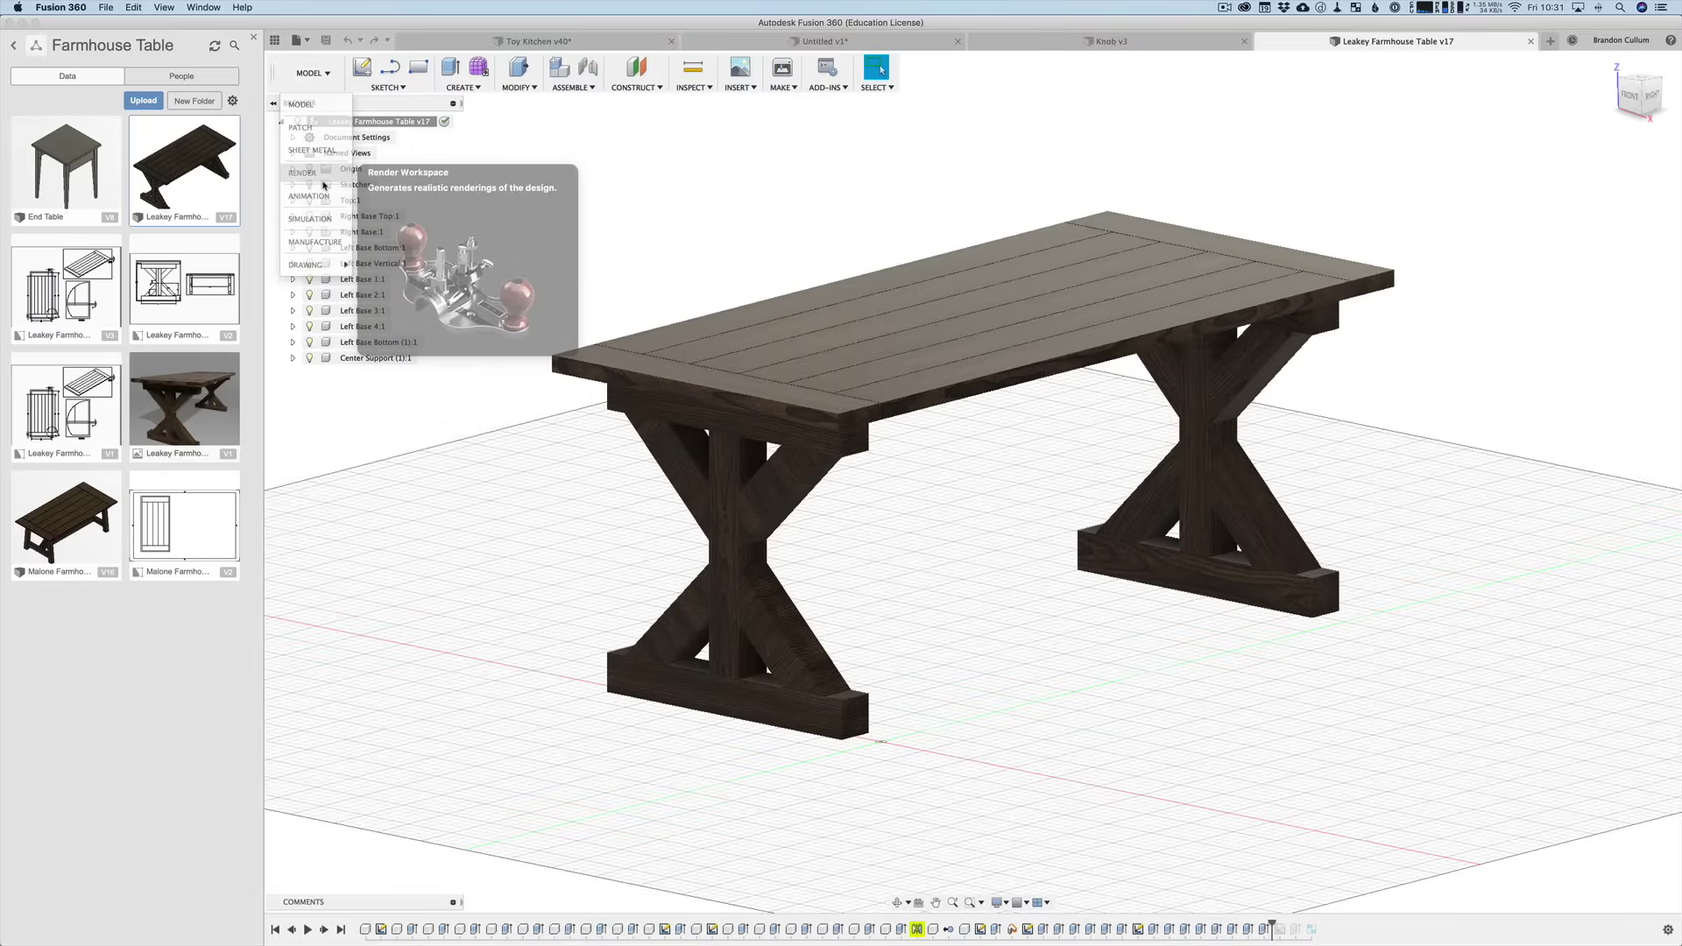
pyautogui.click(321, 178)
# Step: Browse the saved farmhouse table renders in the viewer, then open Scene Settings
pyautogui.doubleClick(483, 922)
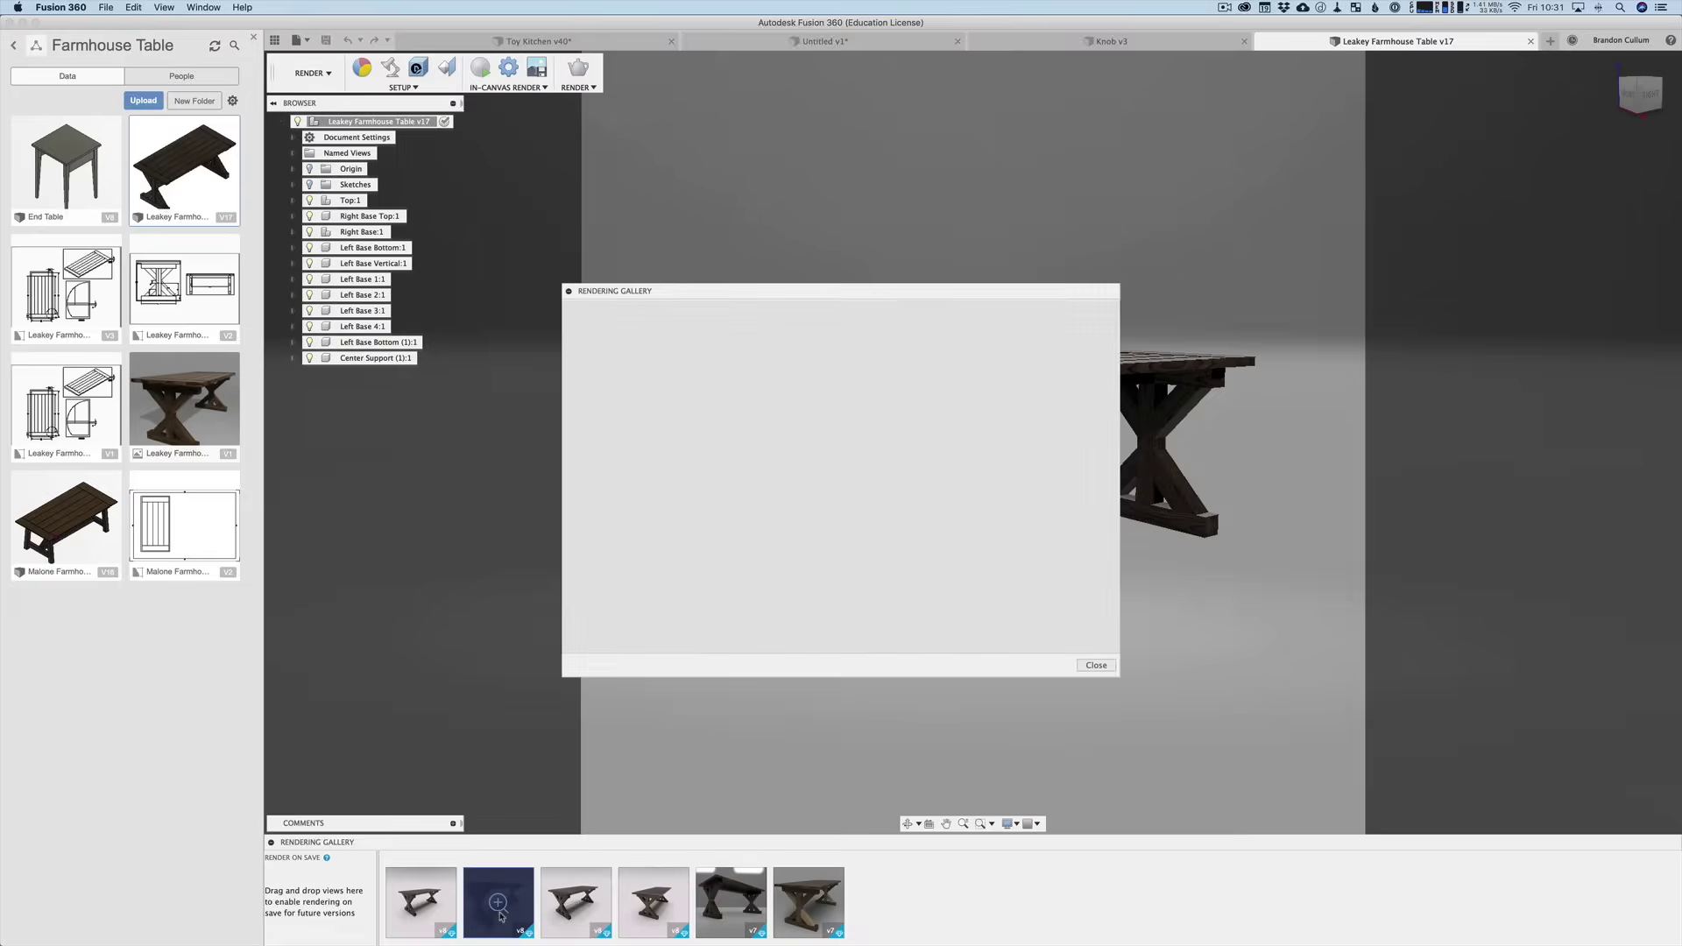
pyautogui.moveTo(858, 291); pyautogui.dragTo(821, 214)
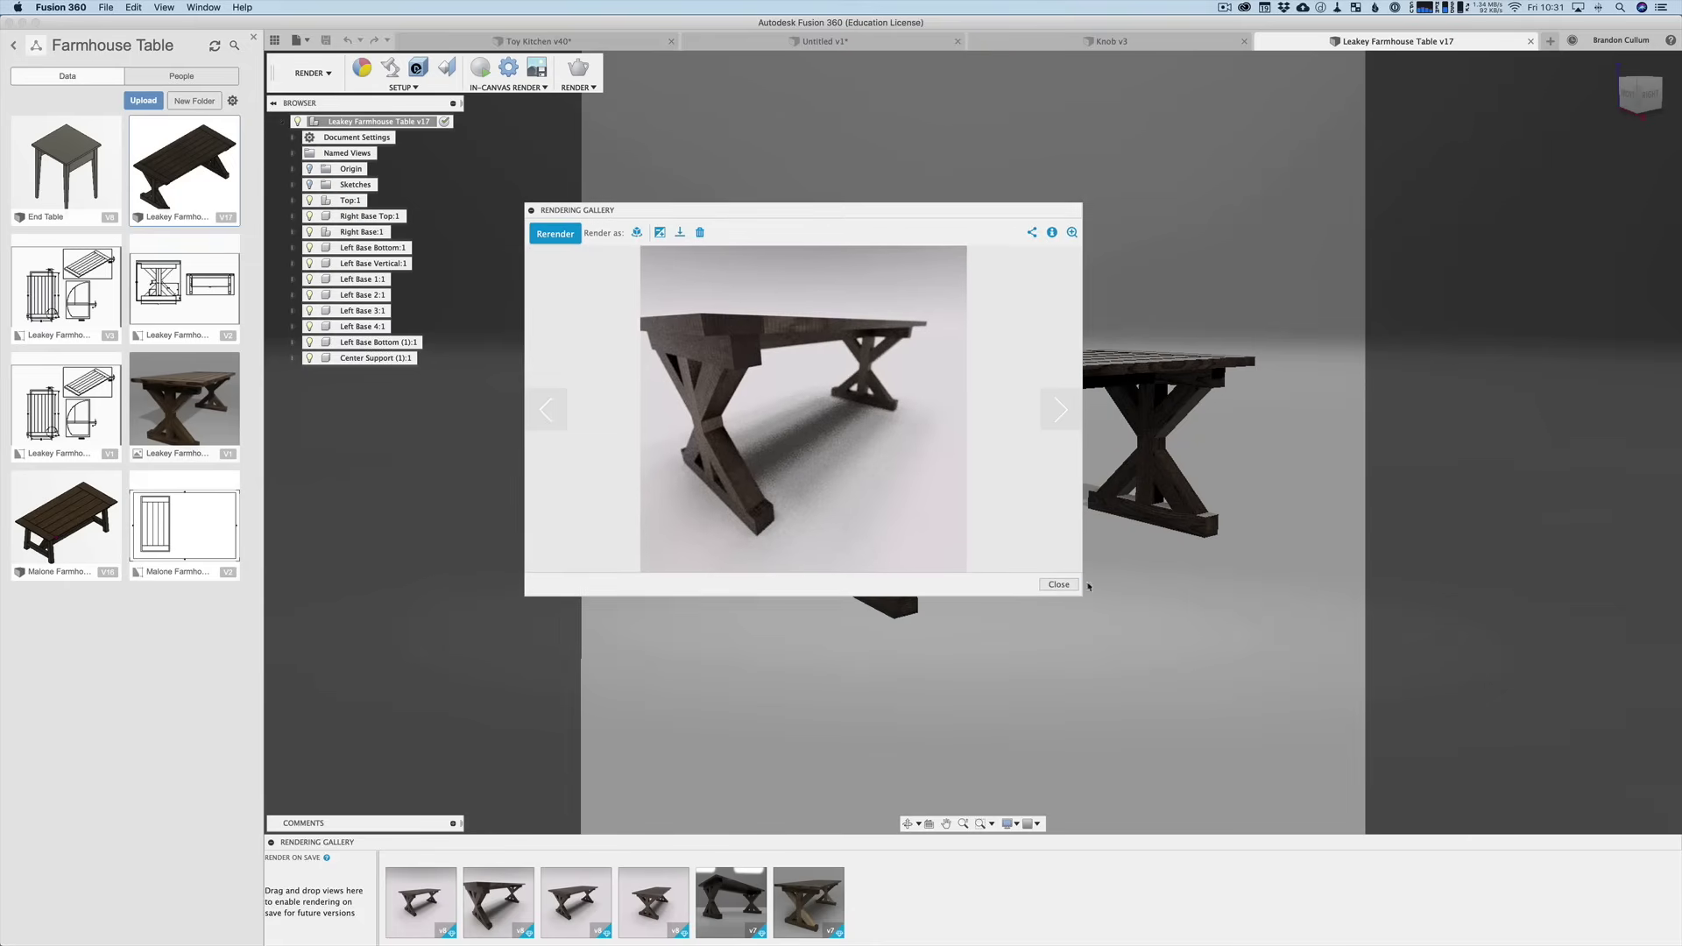
pyautogui.click(1062, 409)
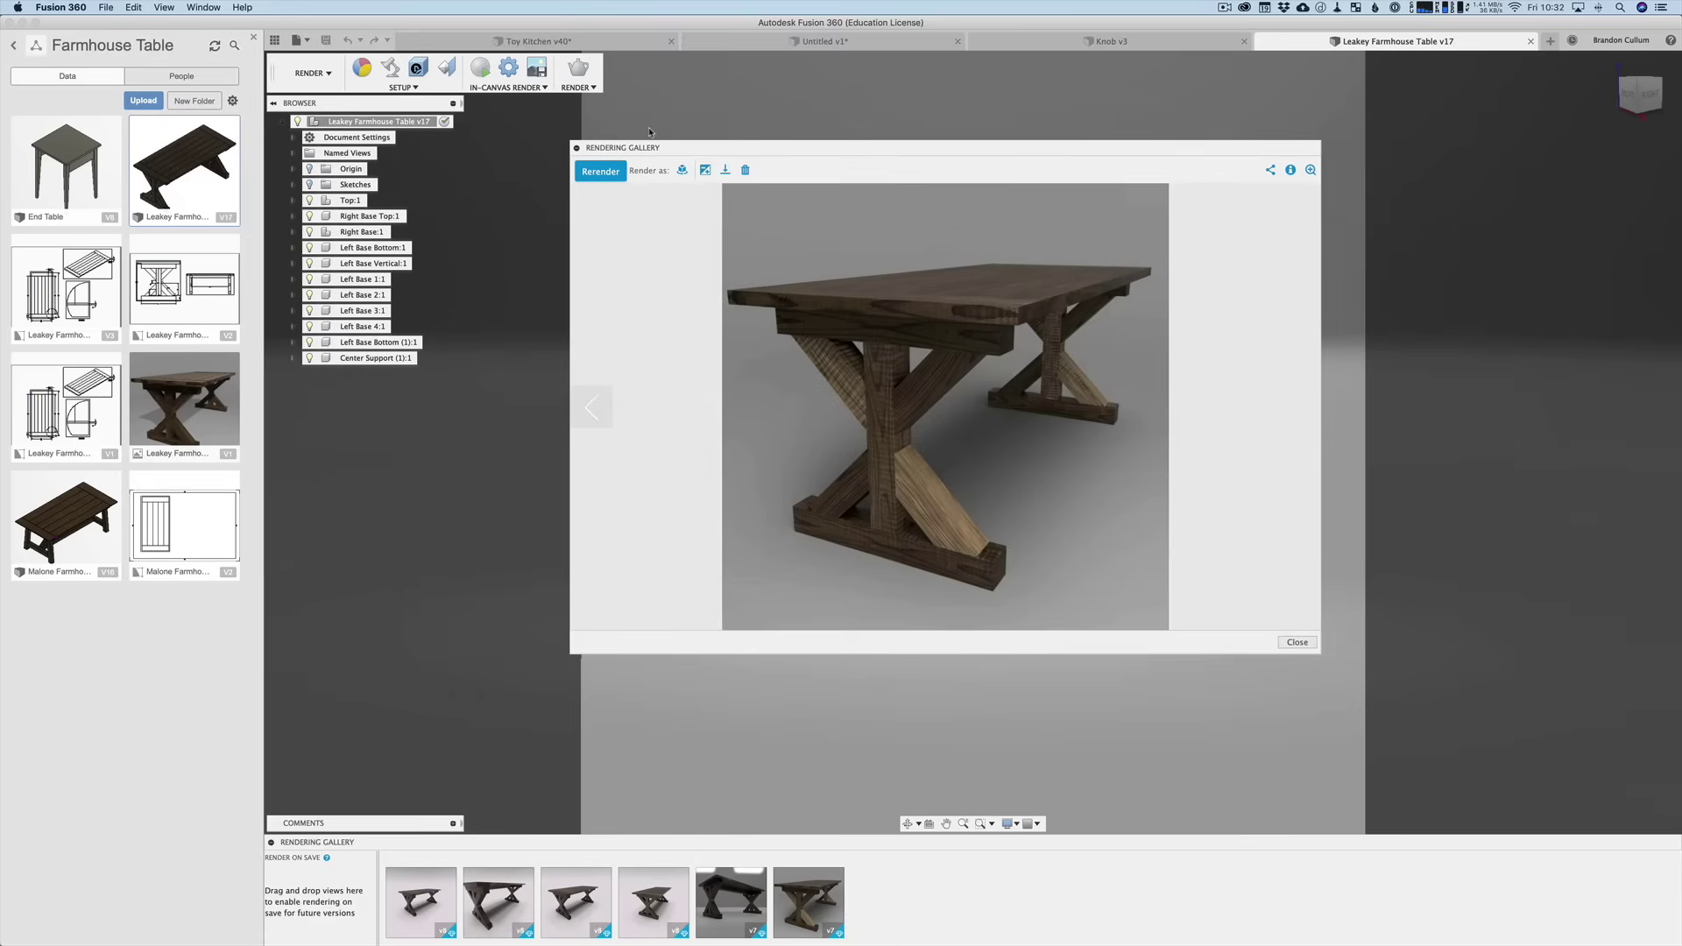
pyautogui.click(1298, 642)
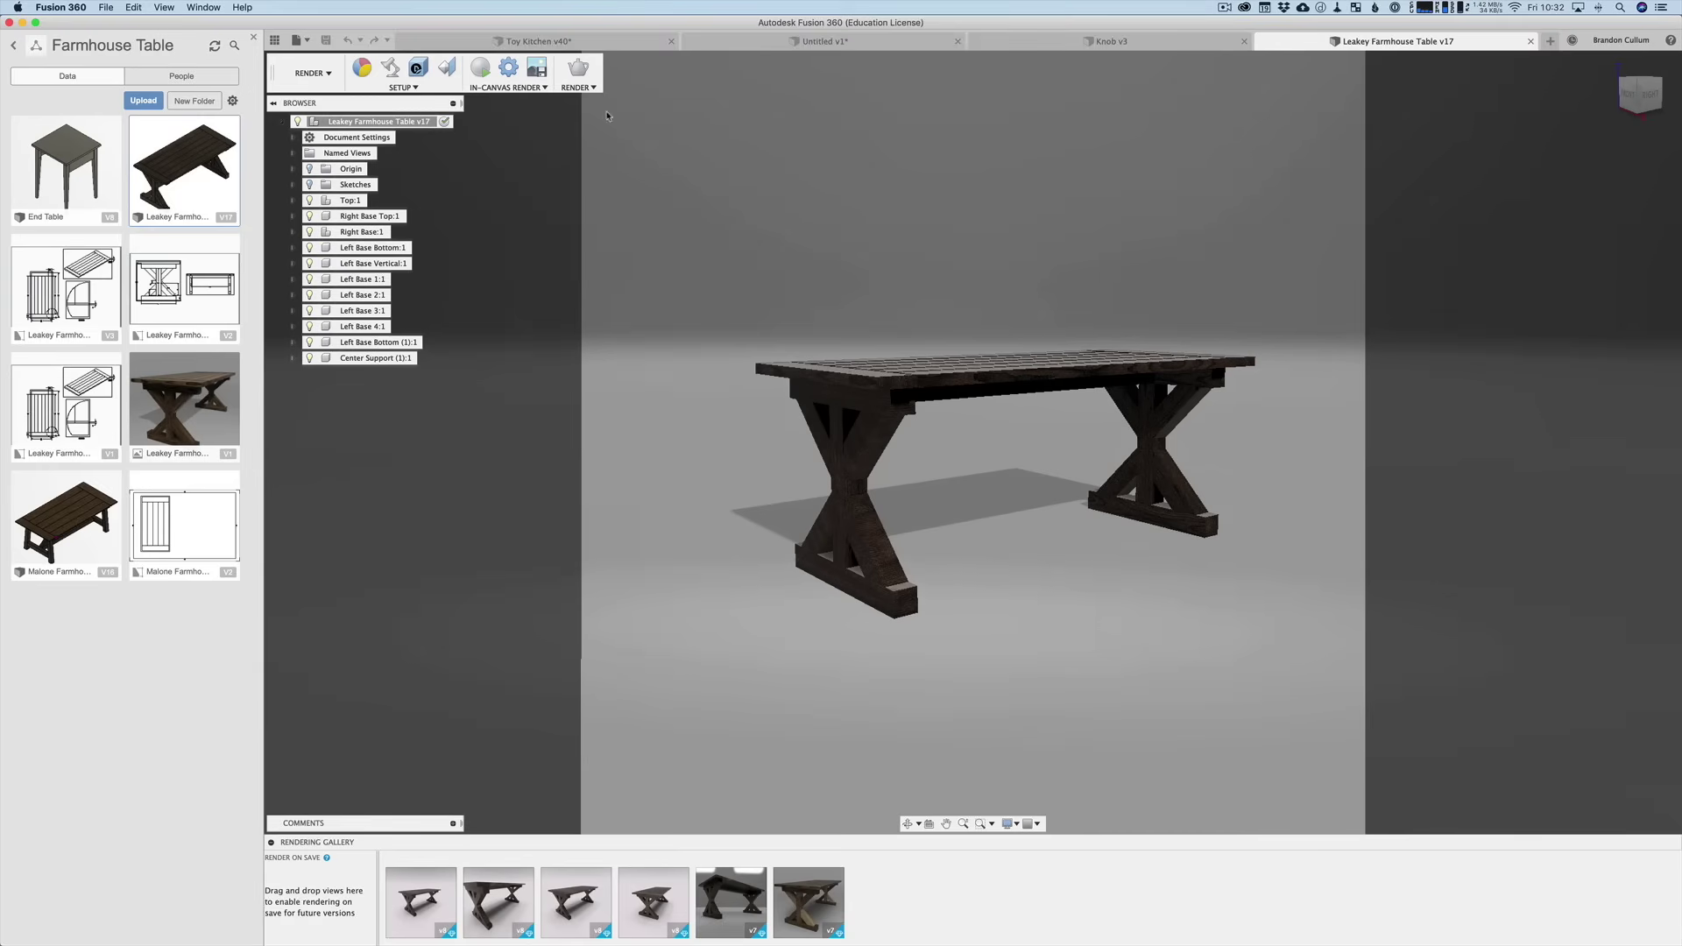
pyautogui.click(390, 67)
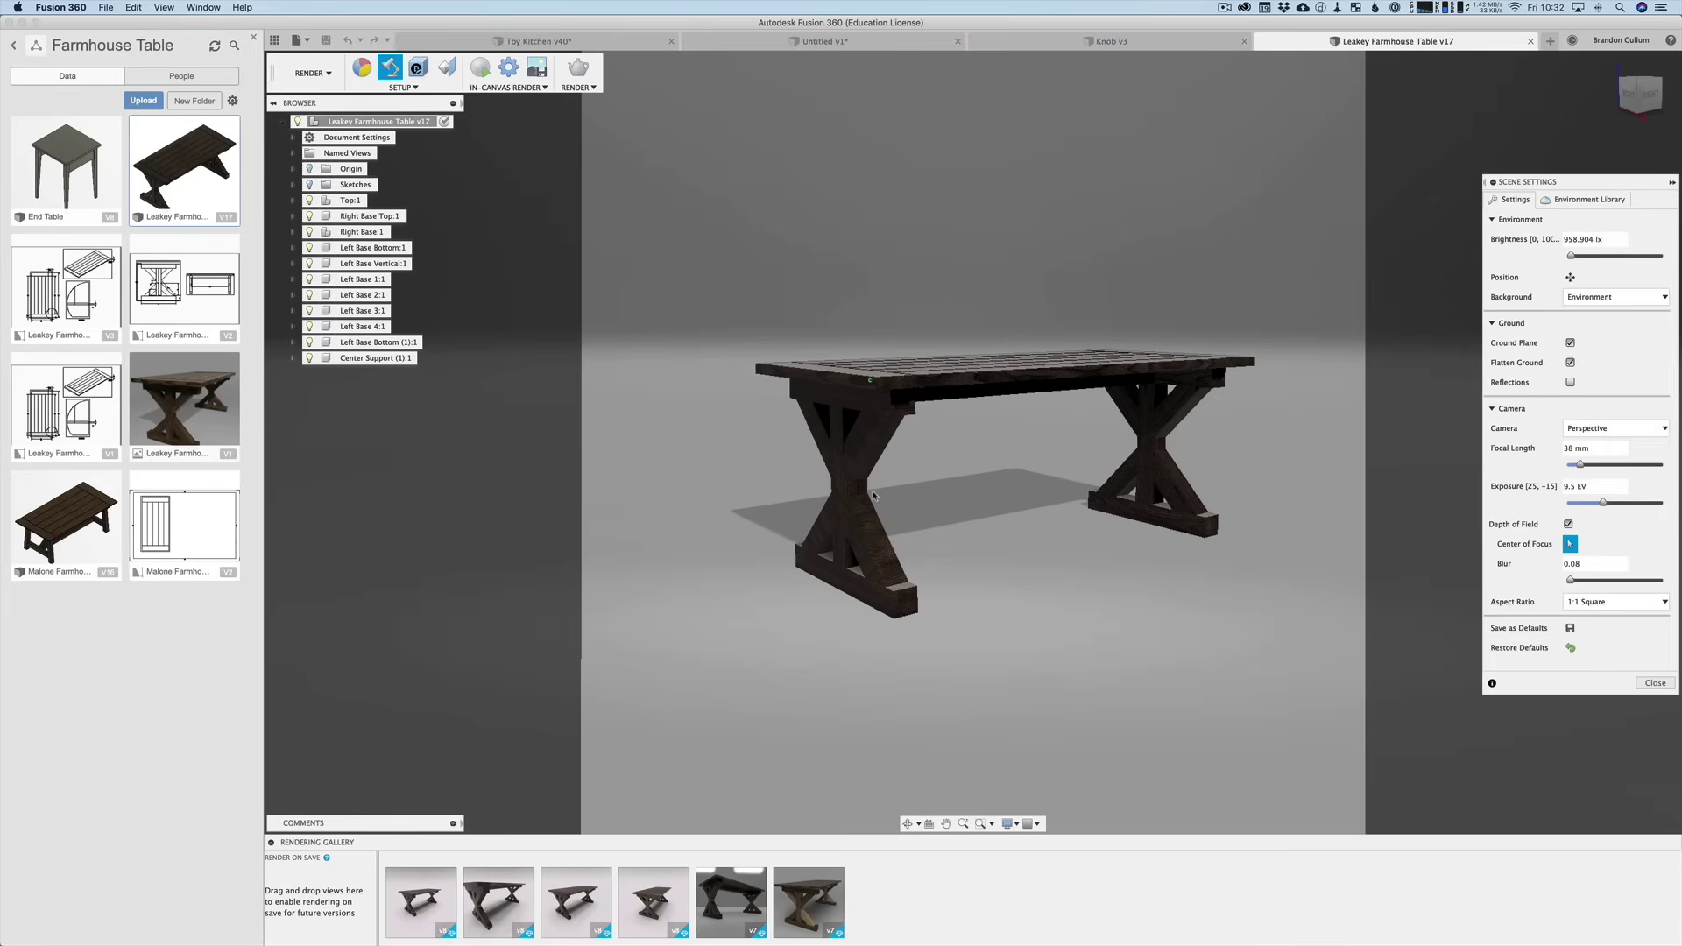
# Step: Try a 10 mm focal length, settle on 50 mm, and focus on the table edge
pyautogui.scroll(10, 758, 393)
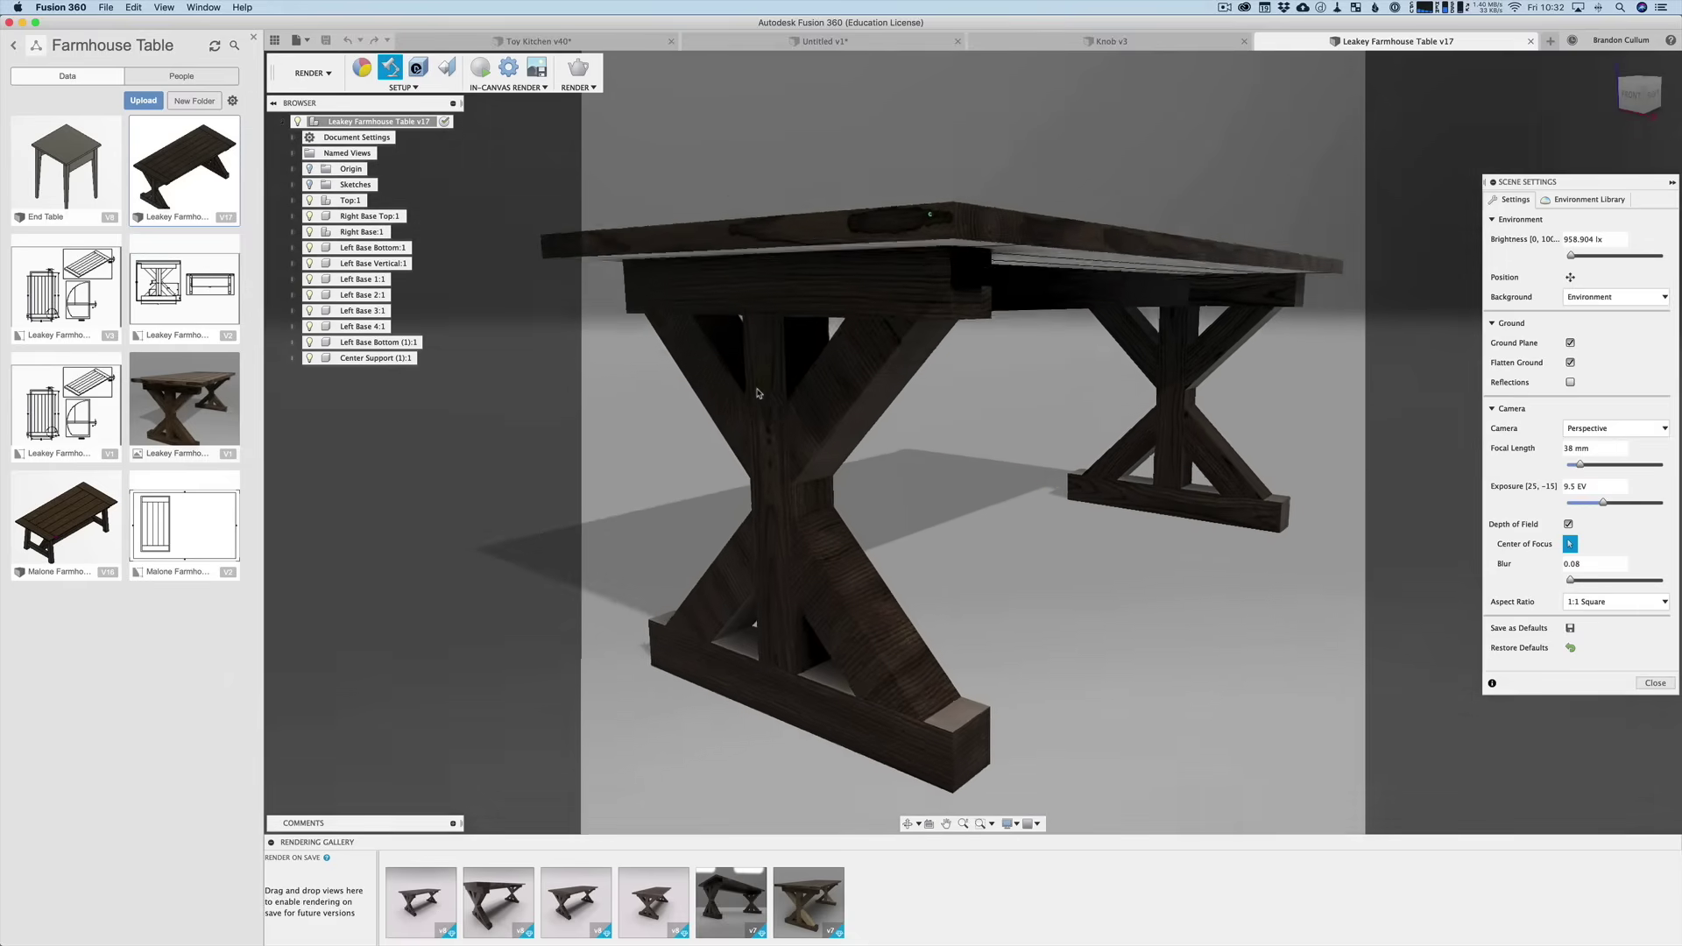
pyautogui.scroll(-10, 758, 392)
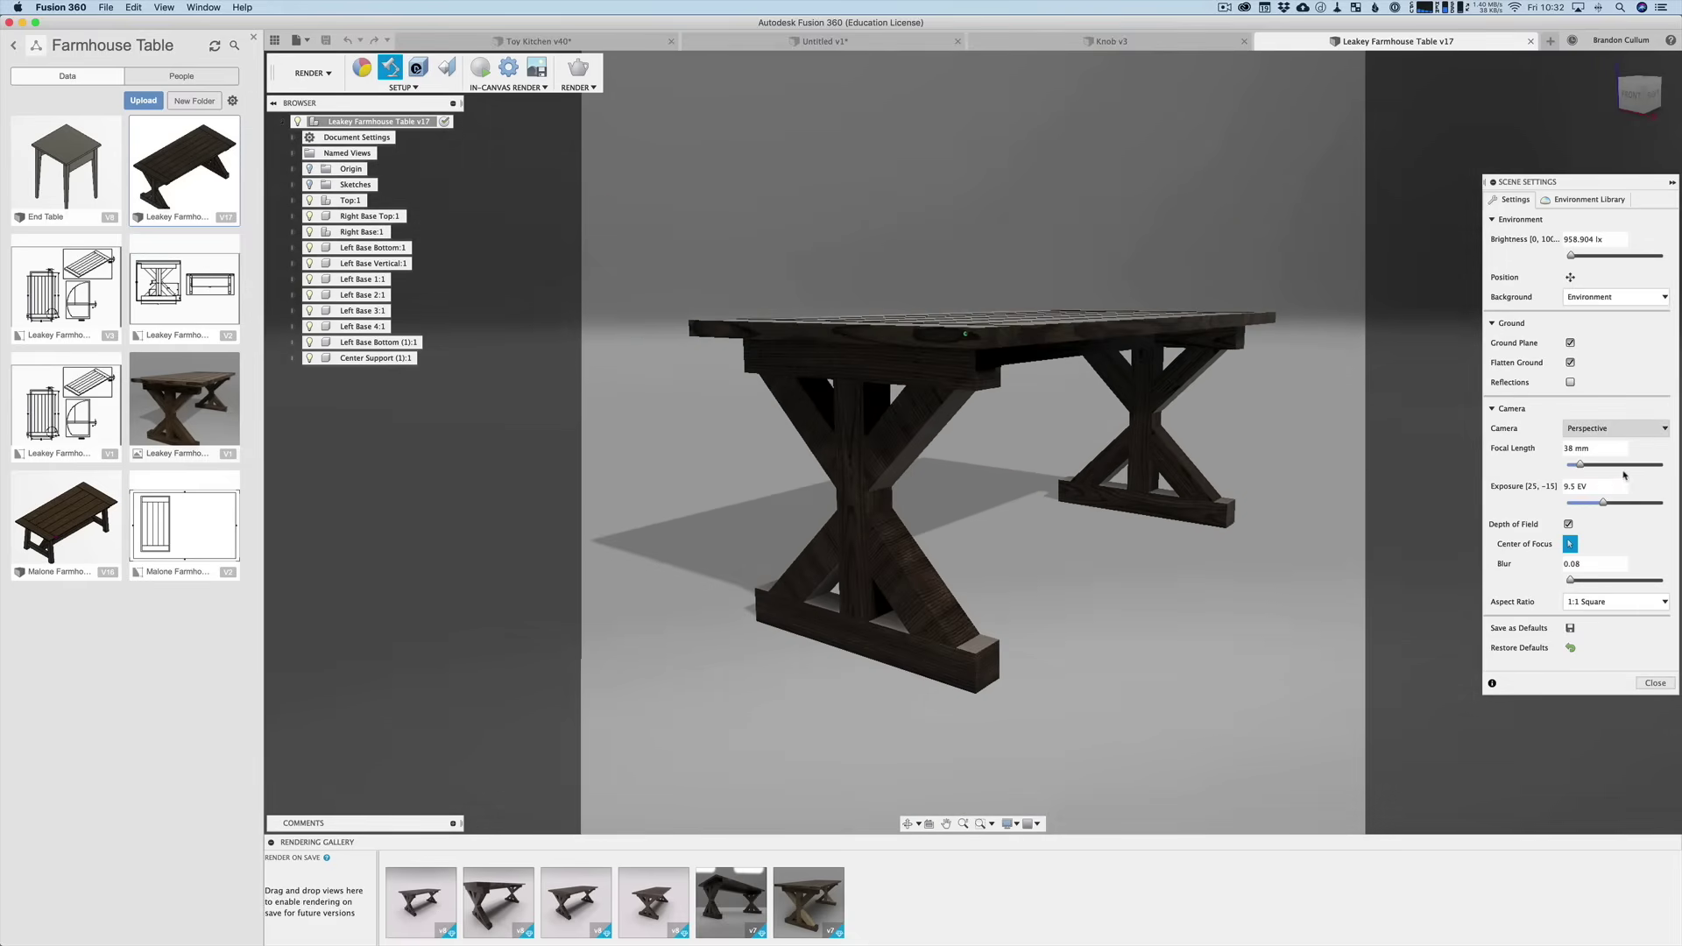
pyautogui.moveTo(1581, 466); pyautogui.dragTo(1573, 466)
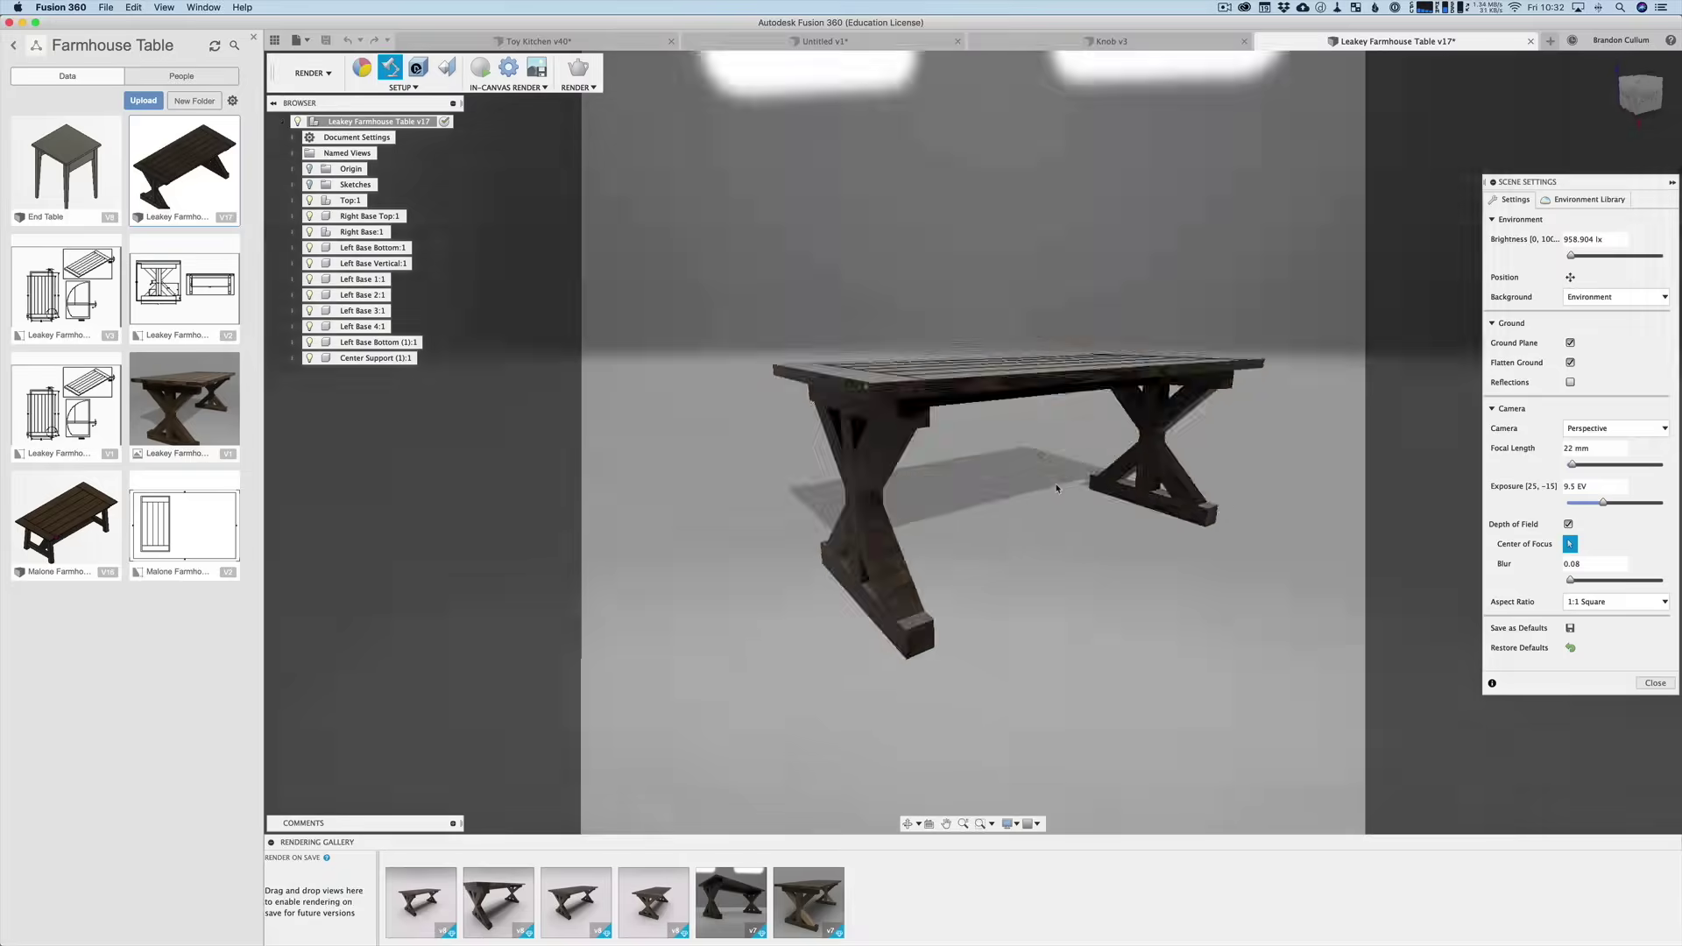
pyautogui.click(1576, 448)
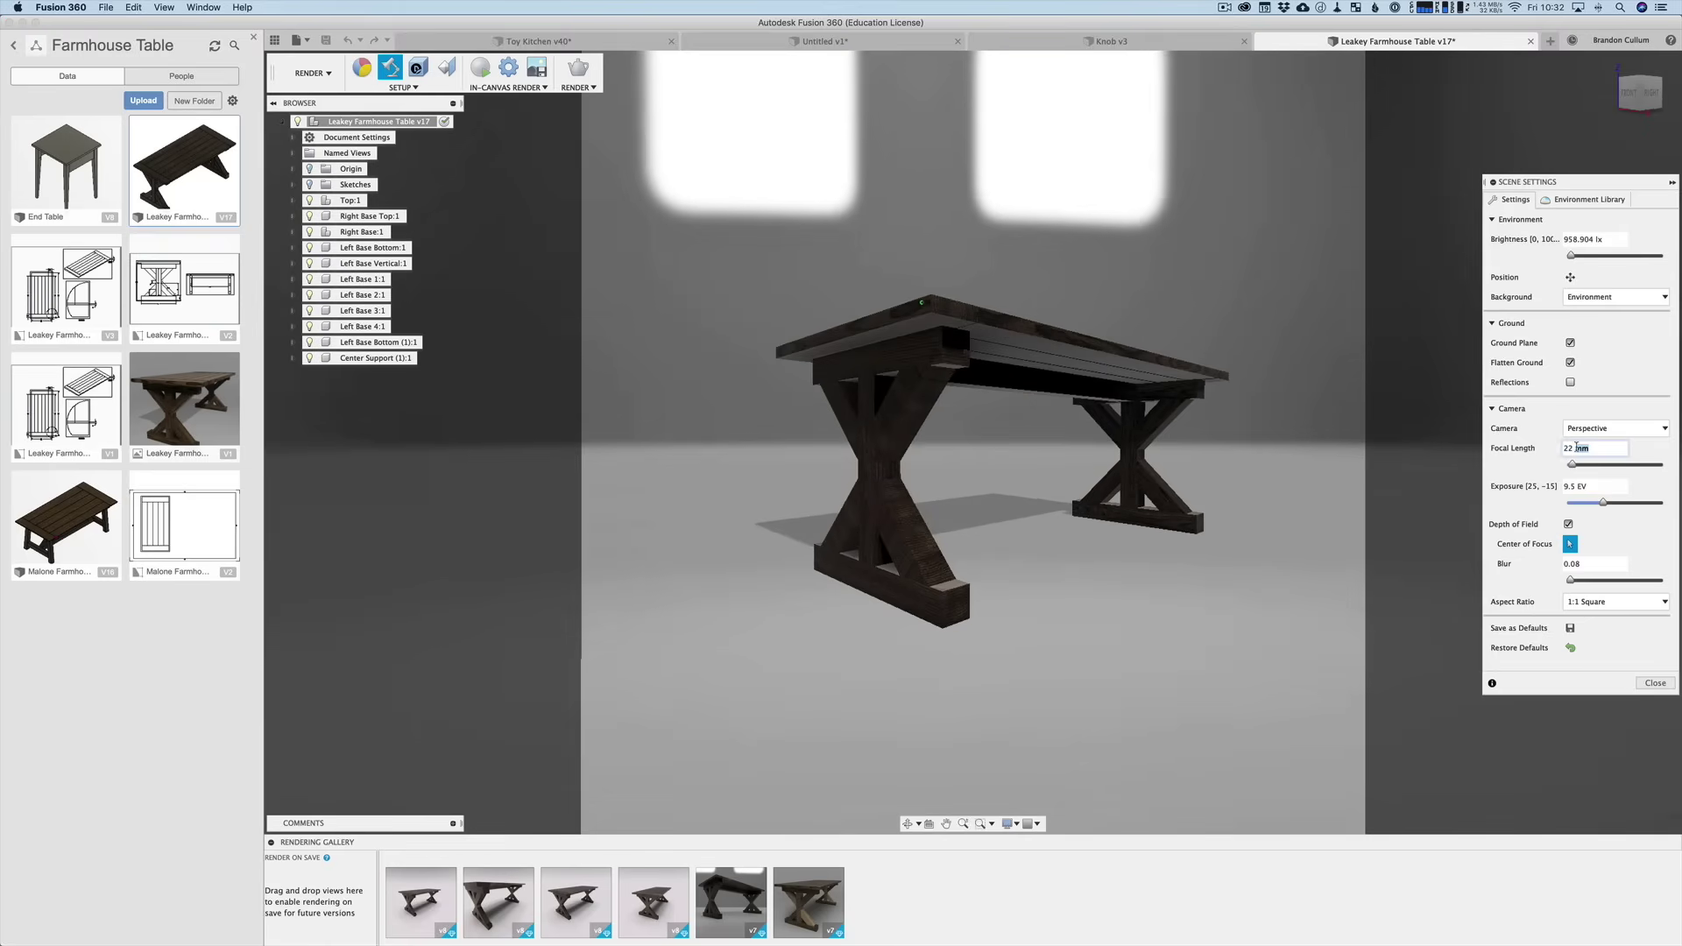
pyautogui.write('10')
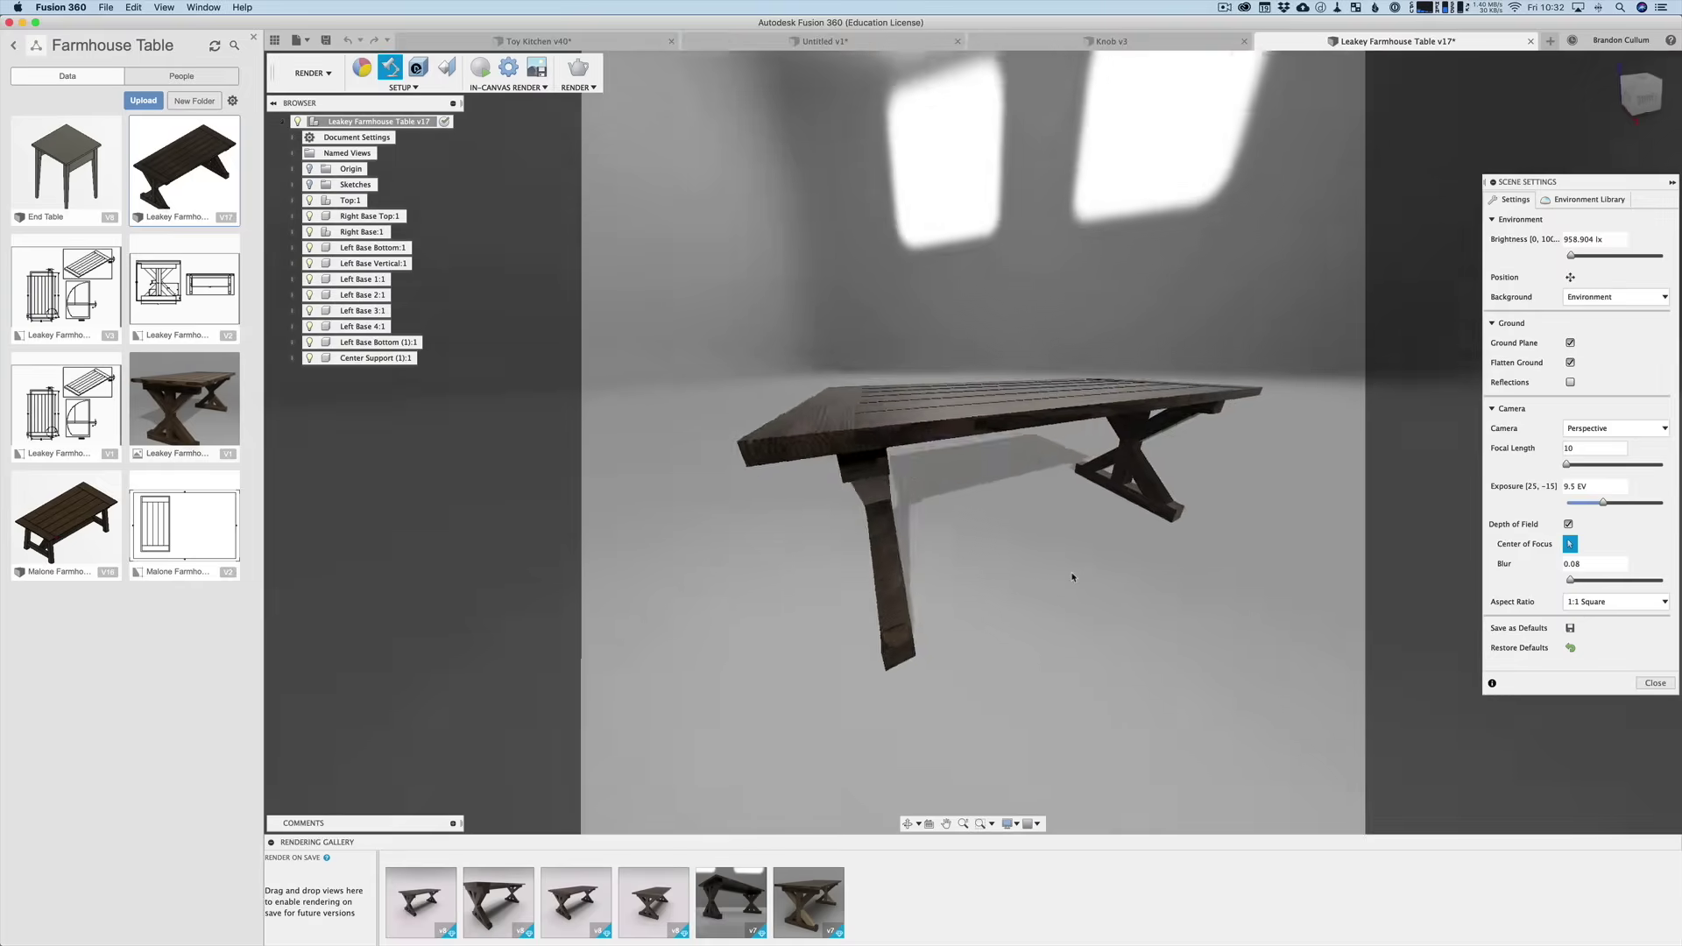
pyautogui.click(1589, 444)
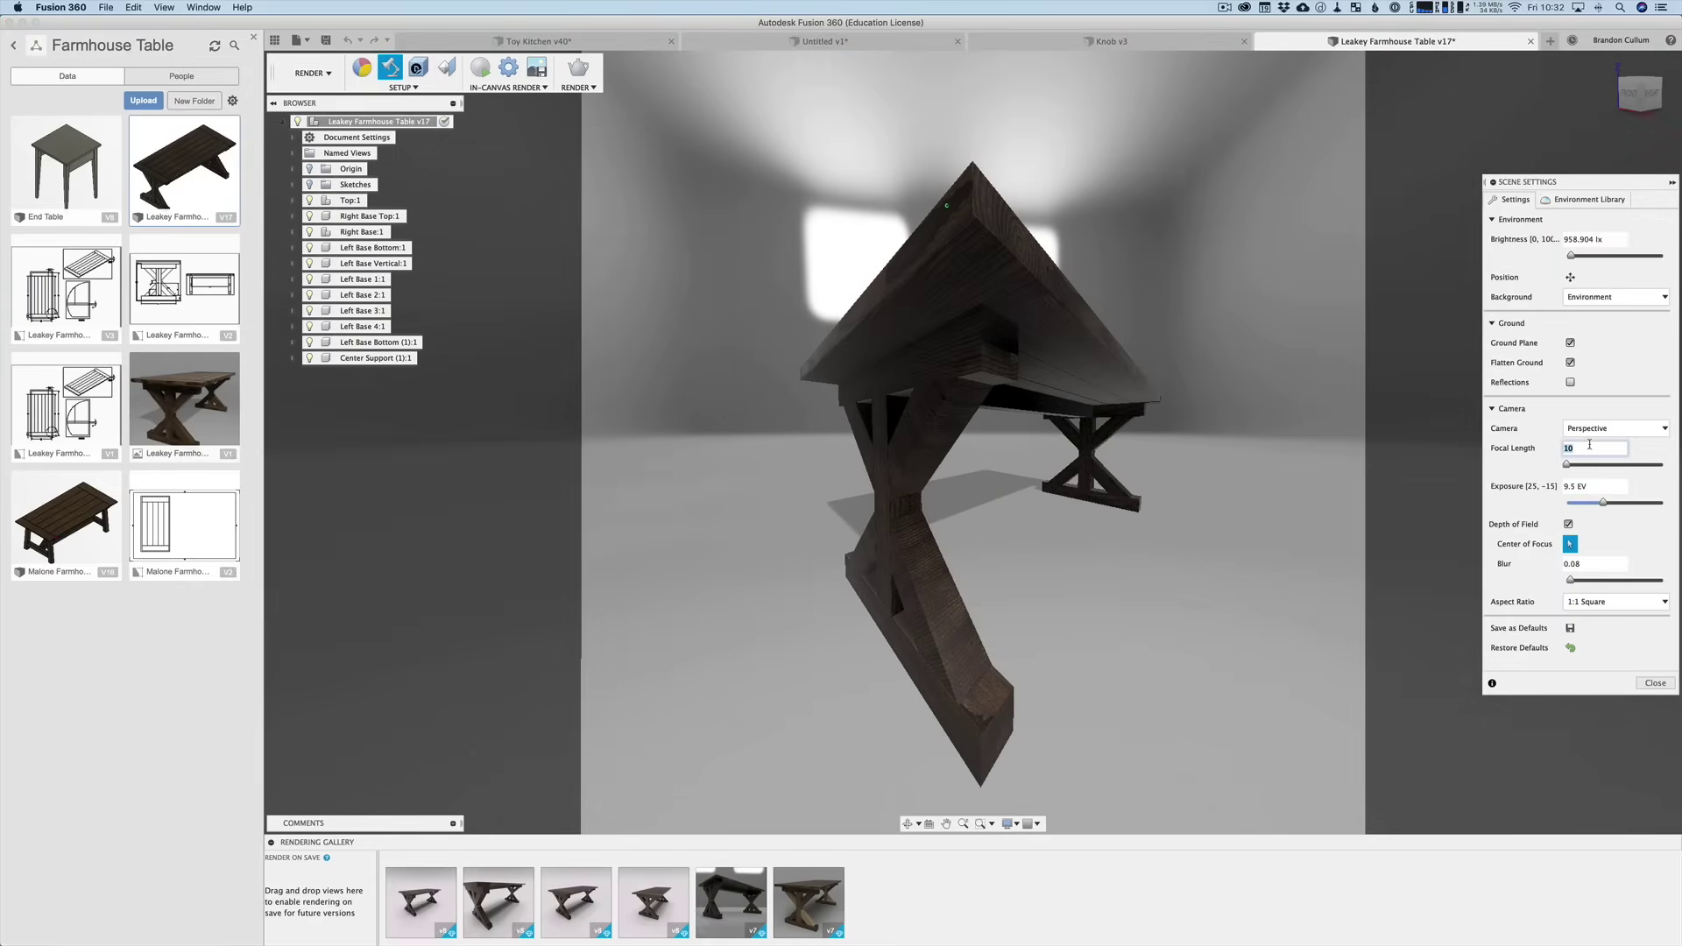
pyautogui.write('50')
pyautogui.press('Return')
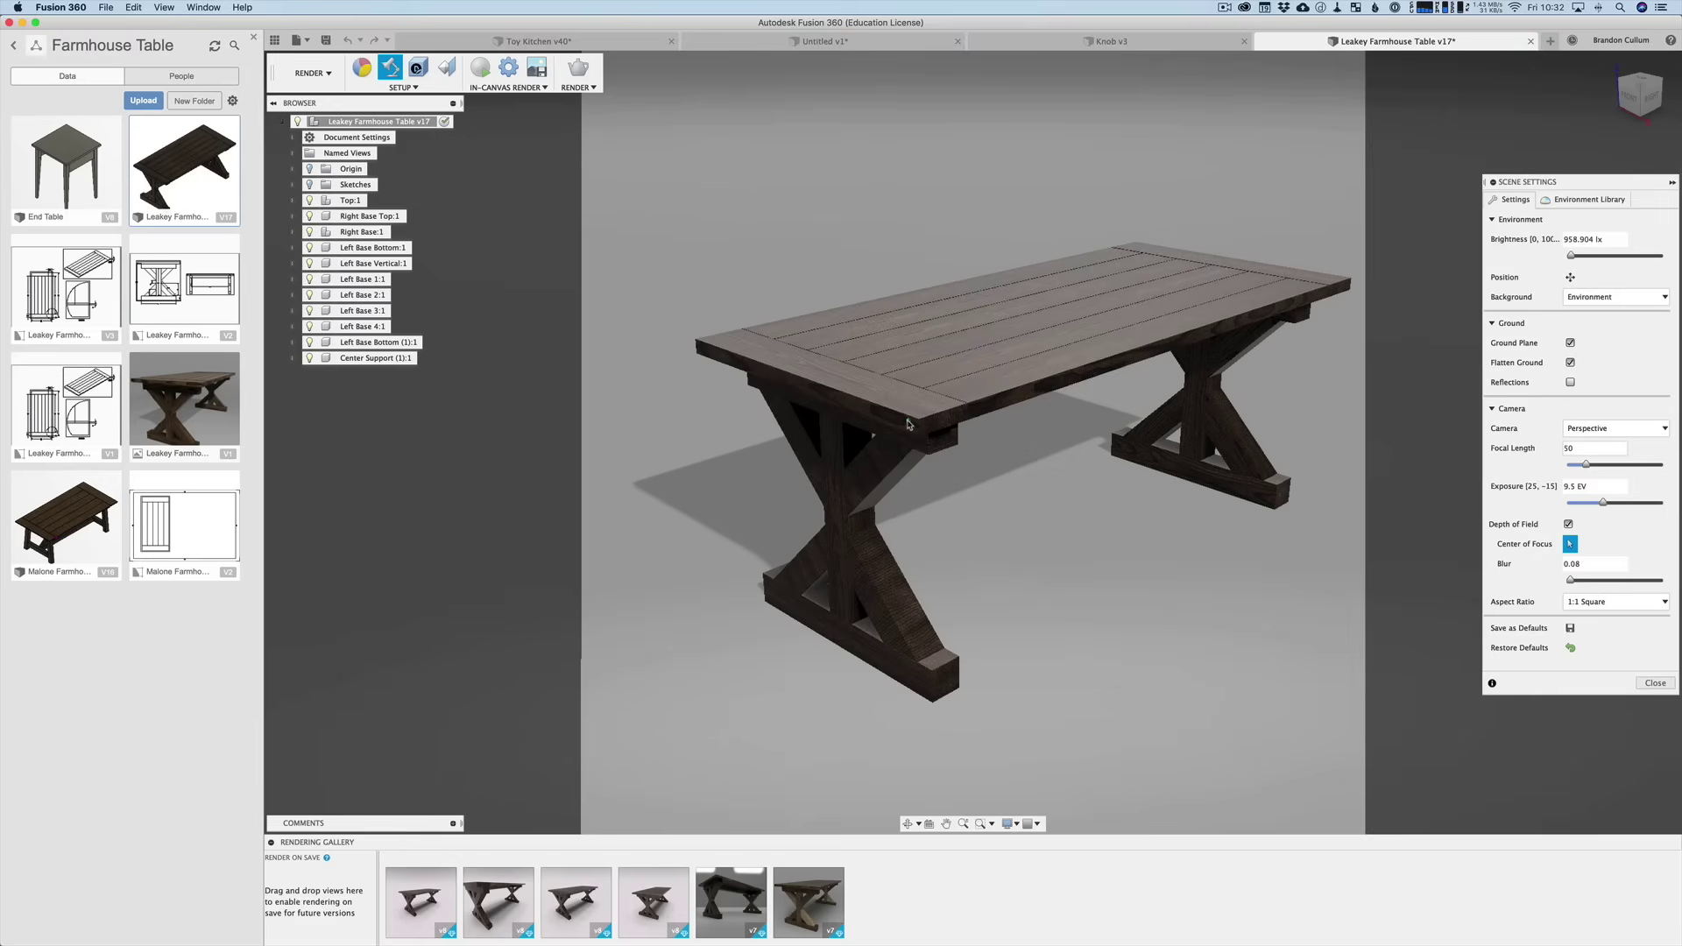
pyautogui.click(907, 419)
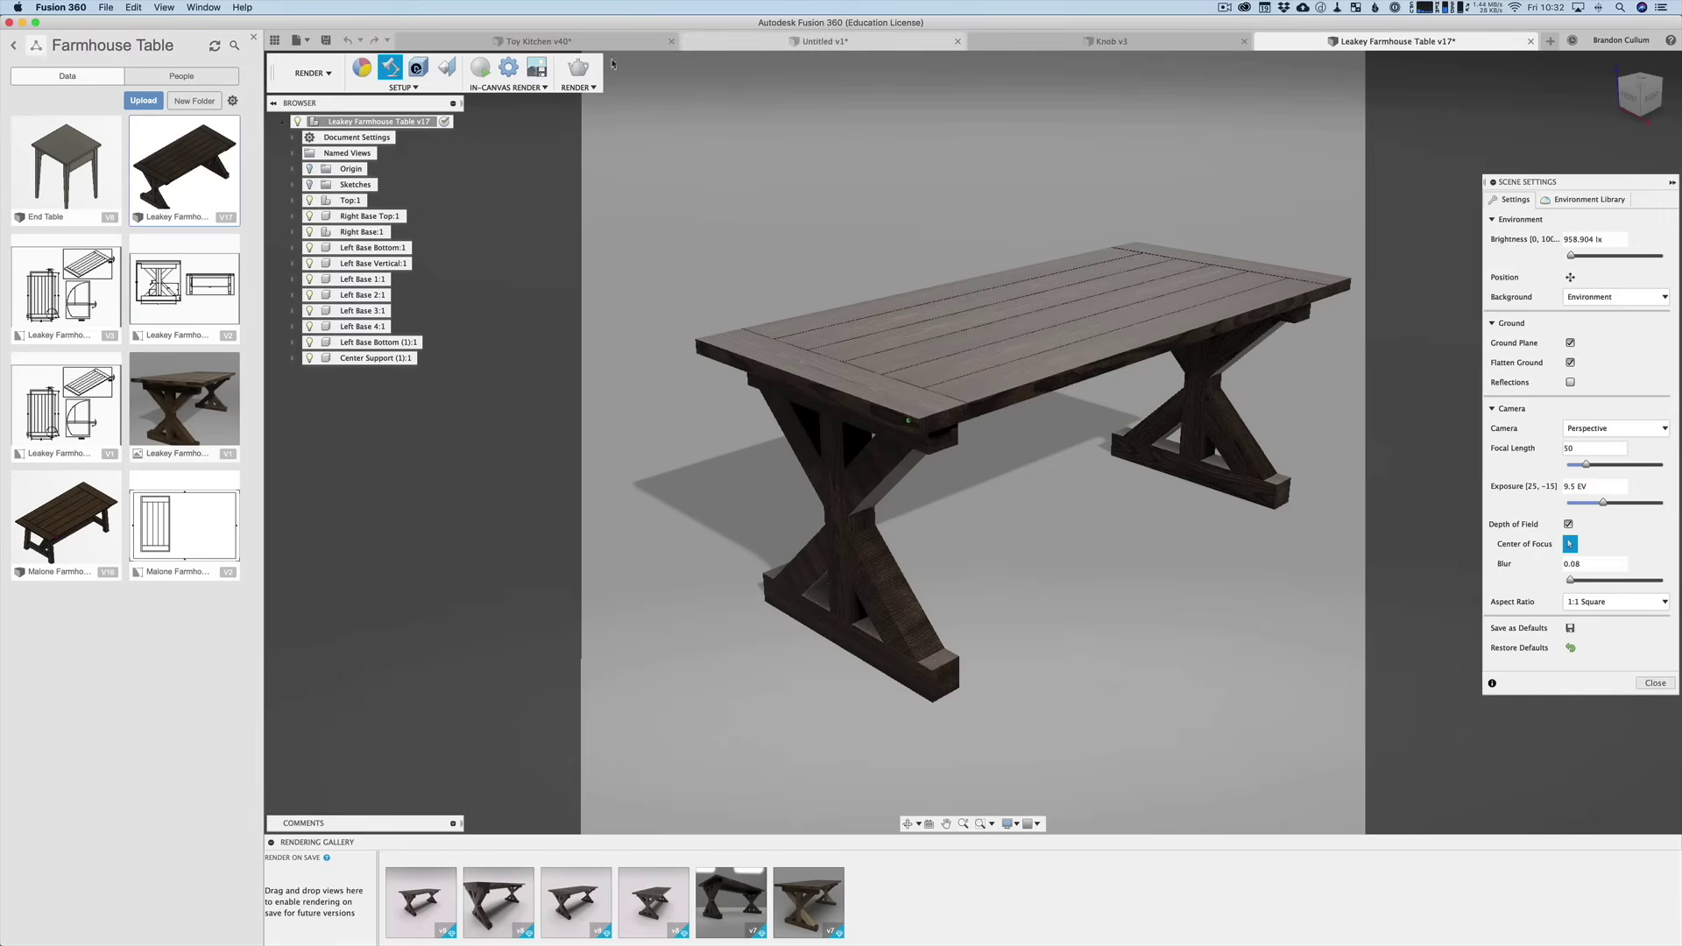
pyautogui.click(579, 69)
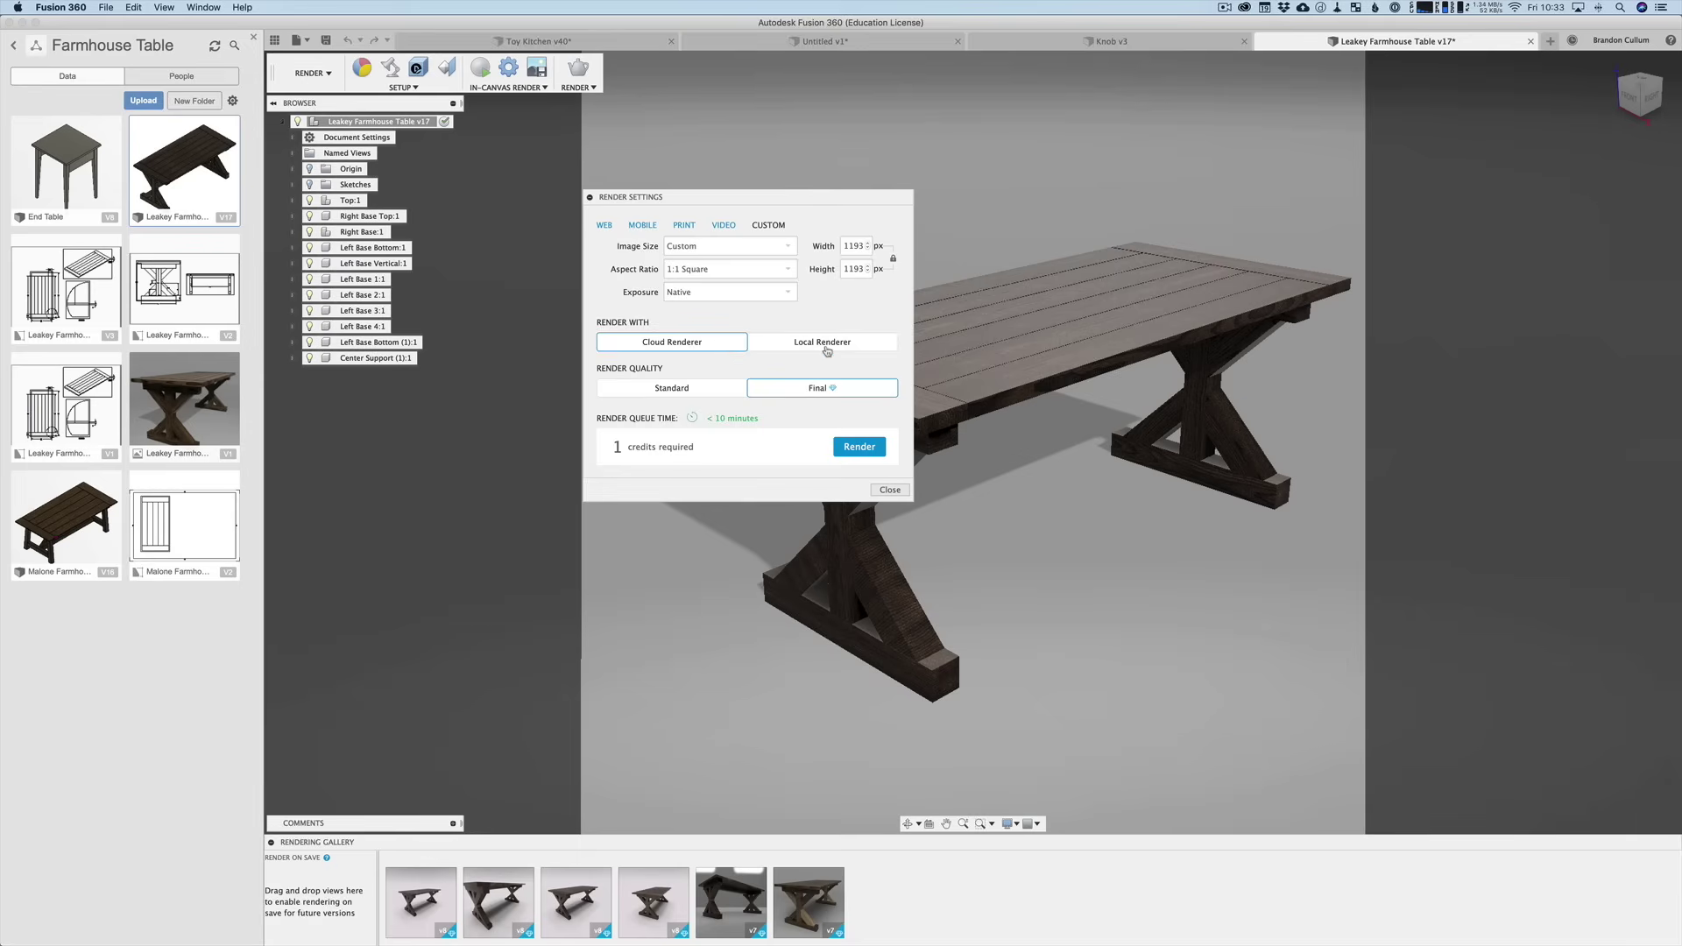
# Step: Close Render Settings, orbit slightly, and start an In-Canvas Render of the table
pyautogui.click(889, 491)
pyautogui.moveTo(814, 220)
pyautogui.keyDown('shift'); pyautogui.mouseDown(button='middle')
pyautogui.moveTo(902, 420)
pyautogui.moveTo(845, 214)
pyautogui.mouseUp(button='middle'); pyautogui.keyUp('shift')
pyautogui.click(487, 69)
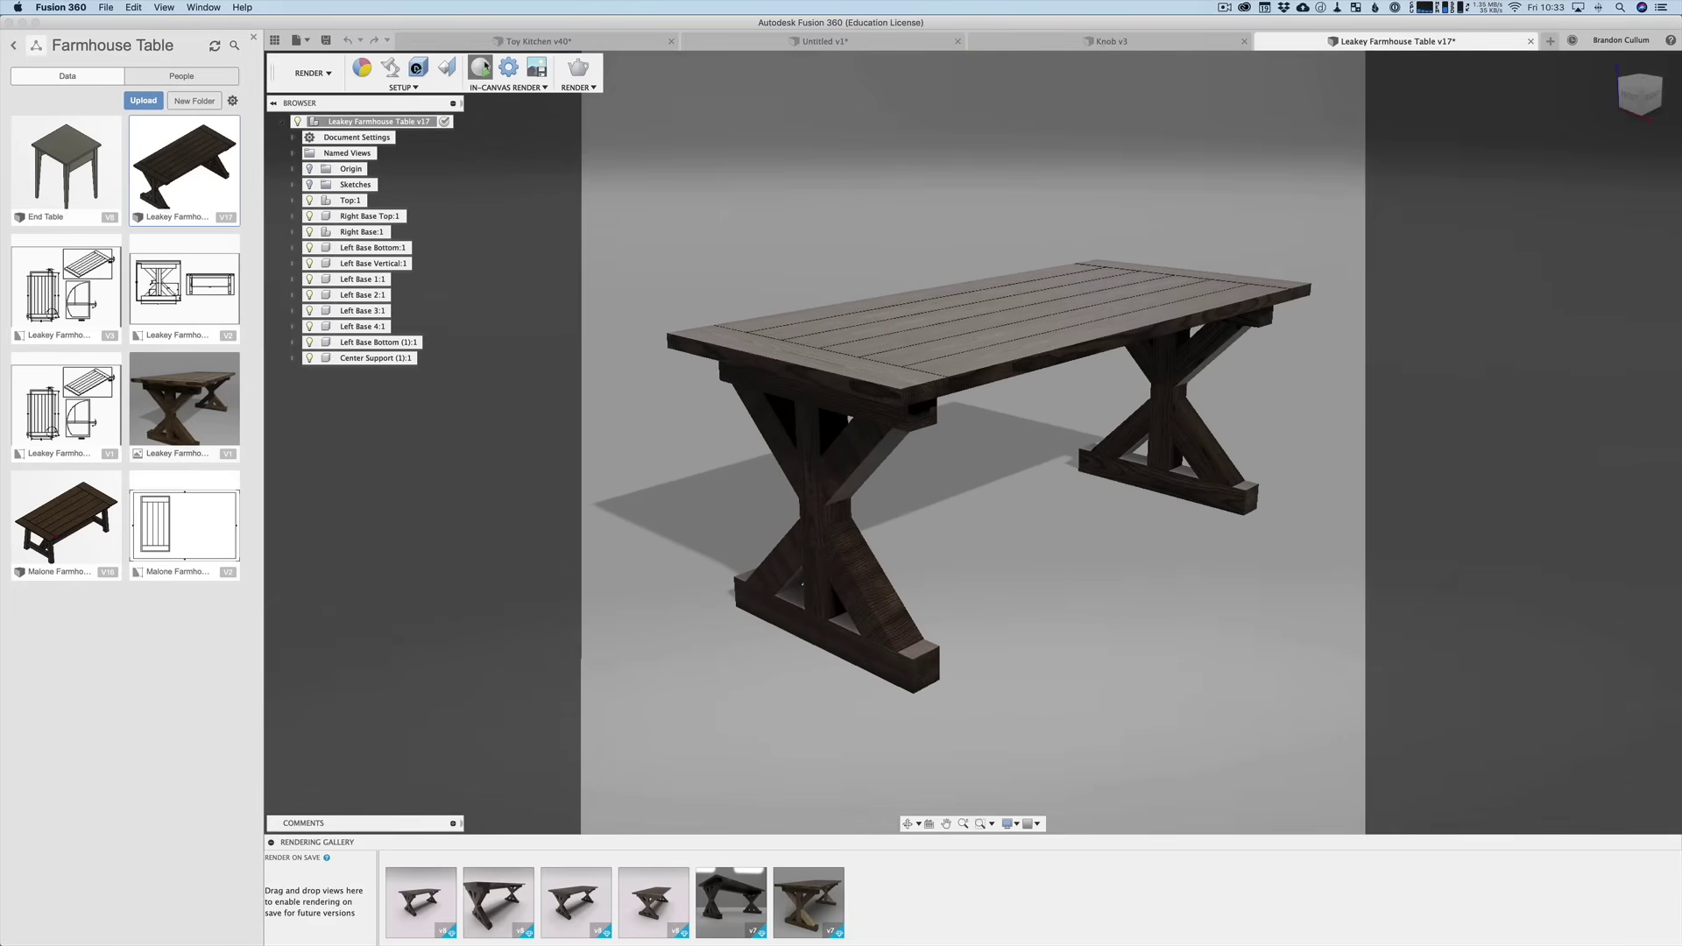